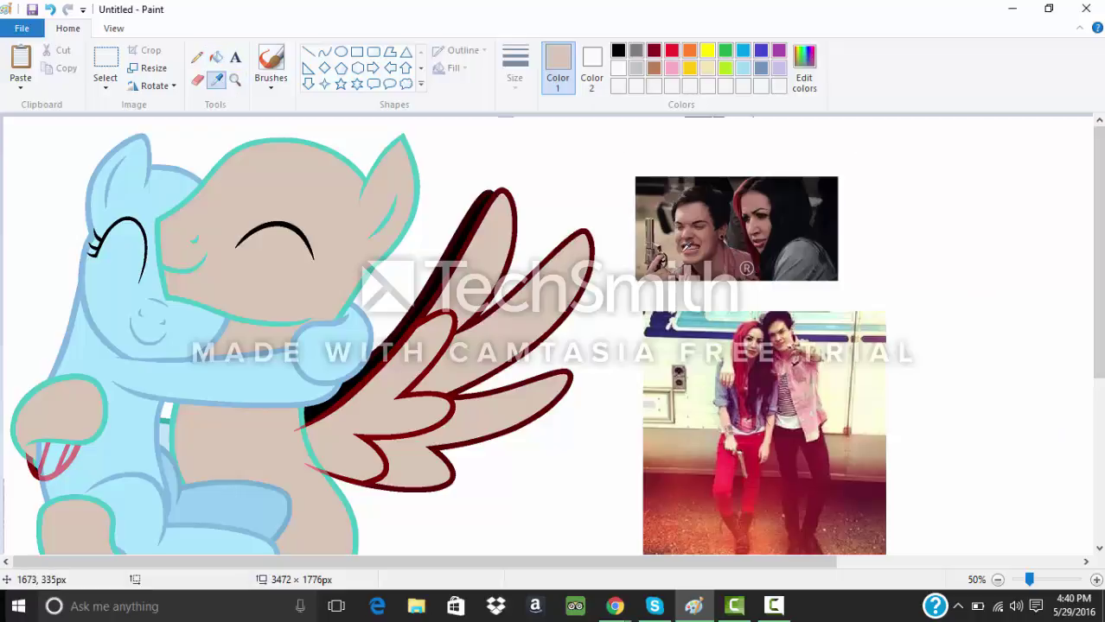
# Step: Sample the brown skin shade from the man's face in the upper photo and fill the winged pony's head and wing outlines
pyautogui.click(705, 209)
pyautogui.click(408, 147)
pyautogui.click(418, 322)
pyautogui.click(435, 298)
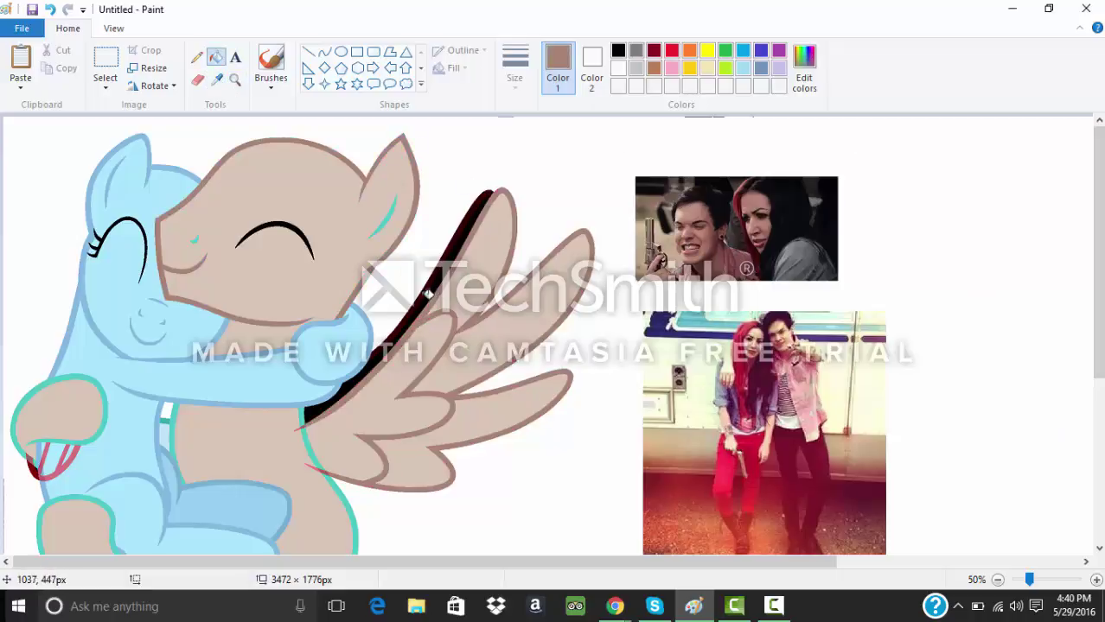
pyautogui.click(419, 297)
# Step: Fill the winged pony's foreleg, inner ear, back and hind leg outlines with the same brown
pyautogui.click(95, 374)
pyautogui.click(390, 213)
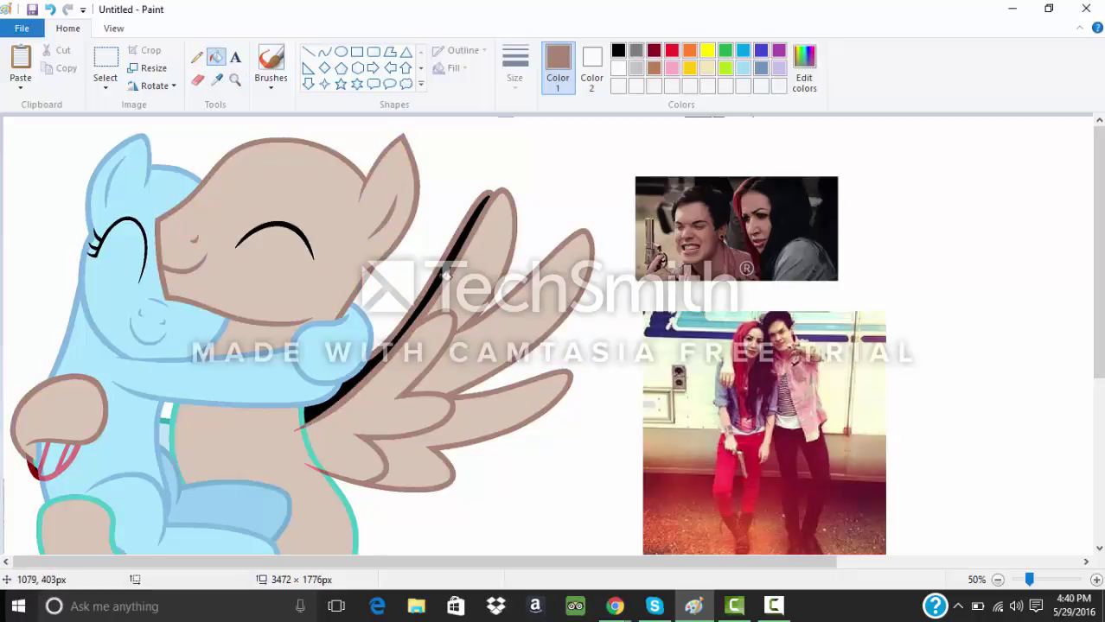
pyautogui.click(318, 470)
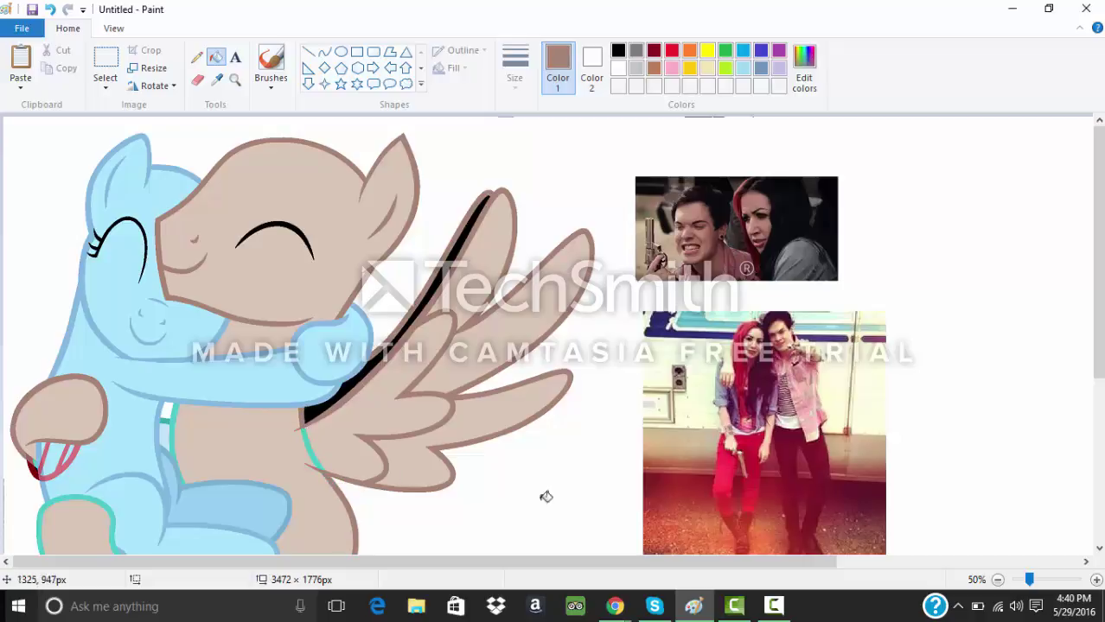
pyautogui.click(100, 505)
pyautogui.scroll(-5, 155, 484)
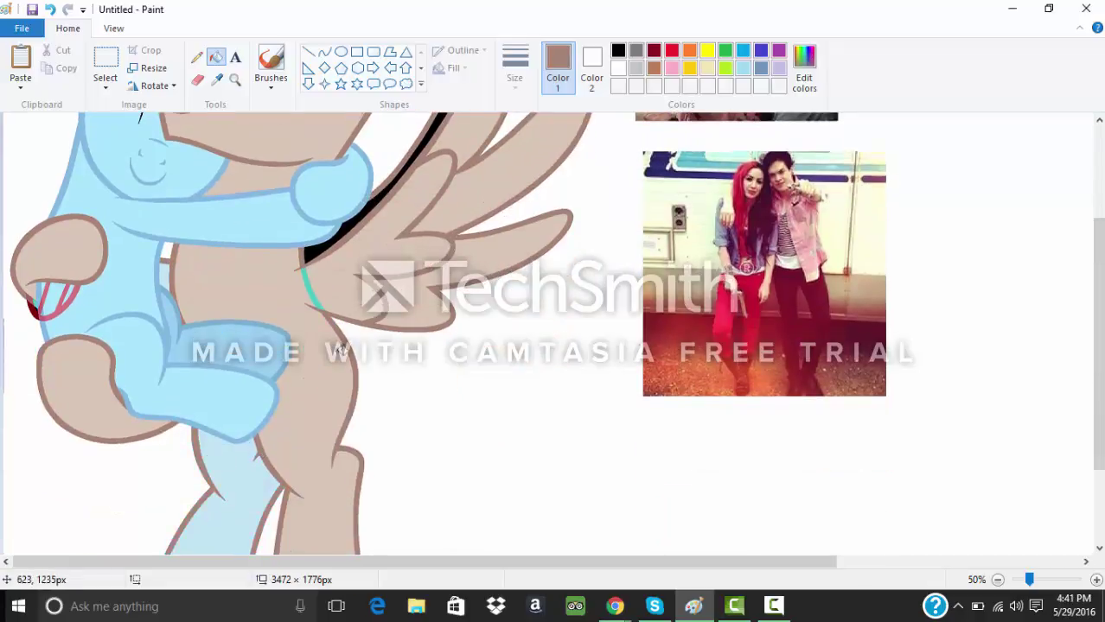
# Step: Sample a peach skin tone from the photos and fill the light blue pony's body with it
pyautogui.click(217, 78)
pyautogui.scroll(4, 912, 276)
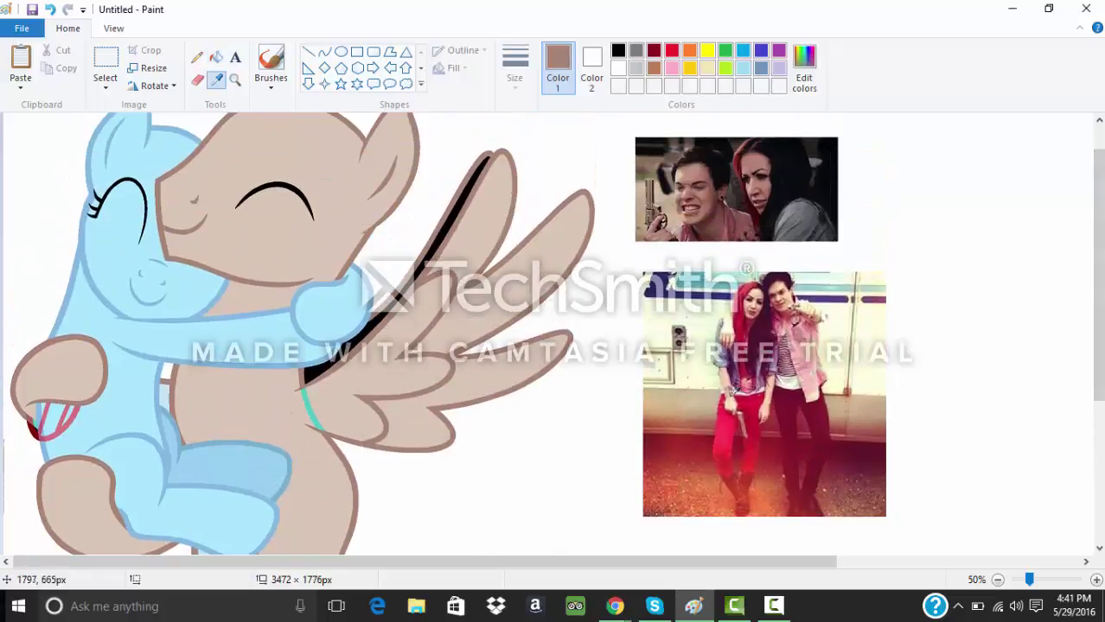
pyautogui.click(171, 185)
# Step: Sample the tan skin tone from the man's face in the lower photo and fill the winged pony's head, body and legs
pyautogui.click(217, 79)
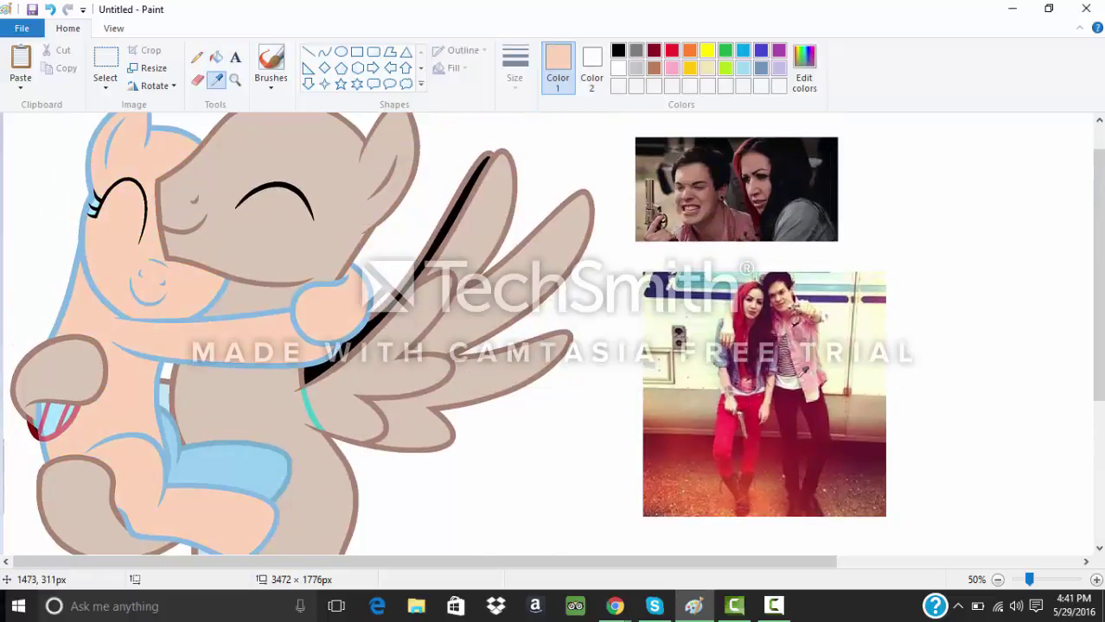
pyautogui.click(780, 294)
pyautogui.click(261, 130)
pyautogui.click(260, 299)
pyautogui.click(252, 397)
pyautogui.click(91, 476)
pyautogui.click(67, 373)
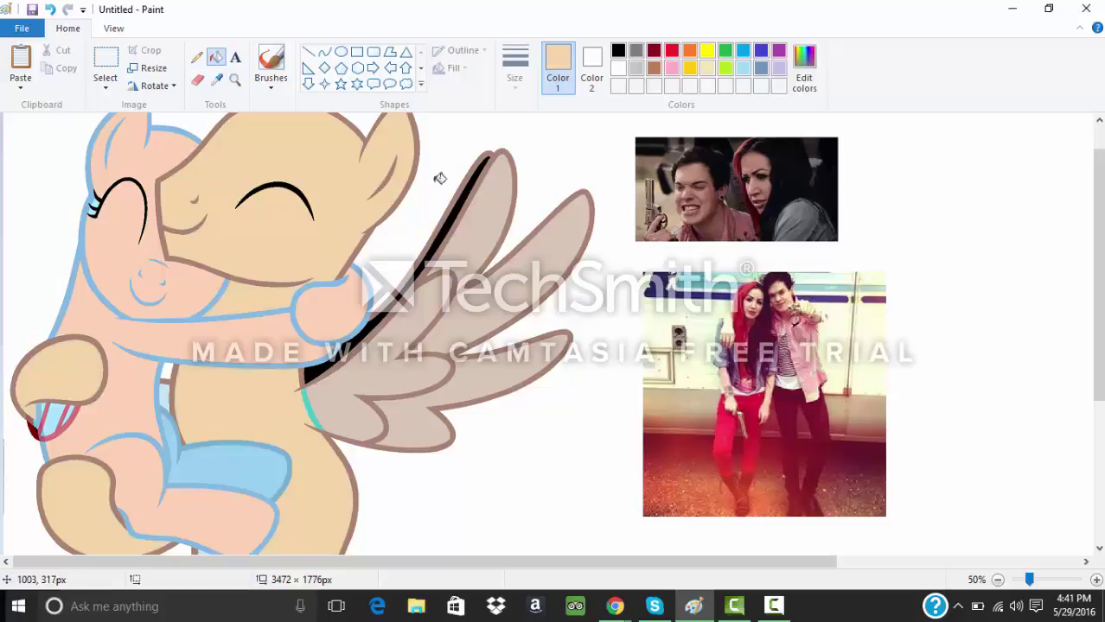
# Step: Save the tan as a custom color, mix a slightly darker shade and recolor the wing outlines with it
pyautogui.click(796, 80)
pyautogui.click(403, 411)
pyautogui.click(803, 71)
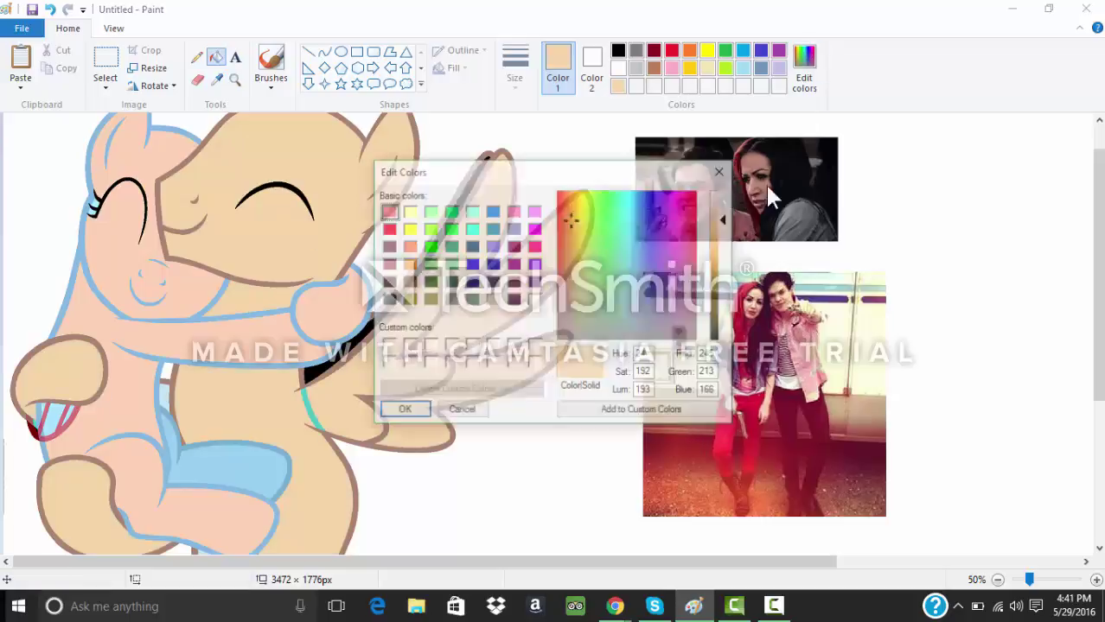
pyautogui.click(402, 411)
pyautogui.click(360, 377)
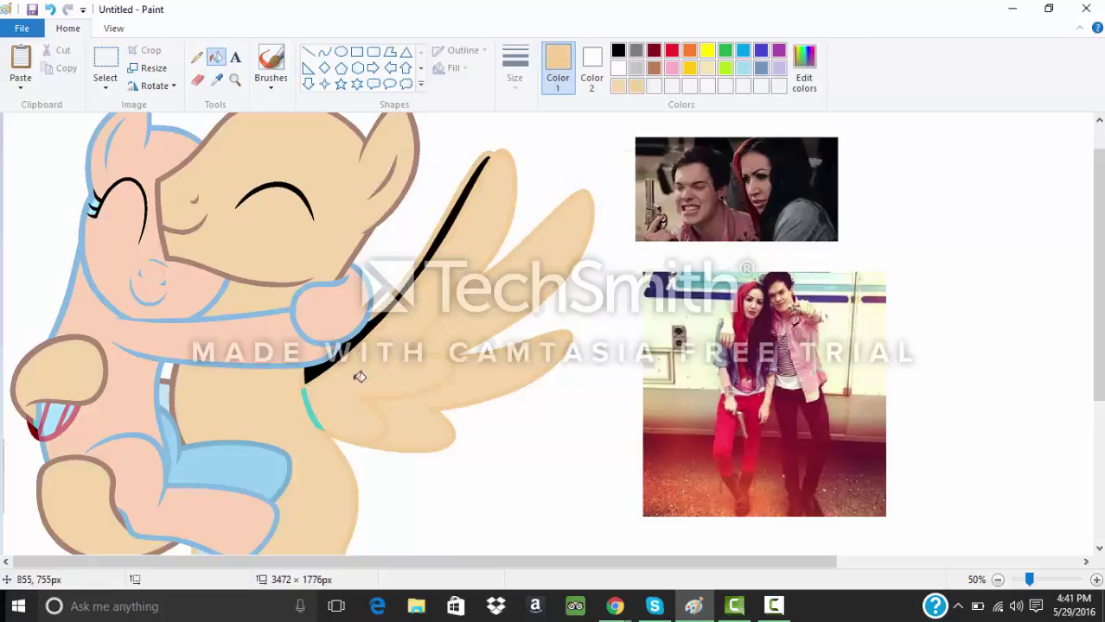
# Step: Fill the winged pony's head, ear, chest, foreleg and hind leg outlines with the darker tan
pyautogui.click(420, 150)
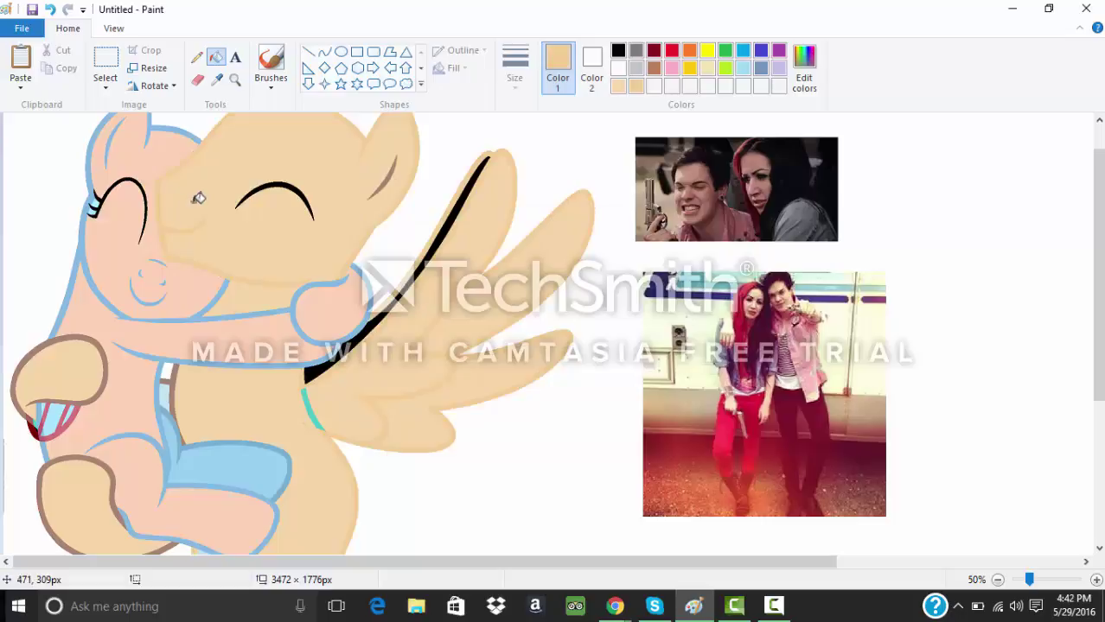
pyautogui.click(172, 377)
pyautogui.click(105, 354)
pyautogui.click(121, 475)
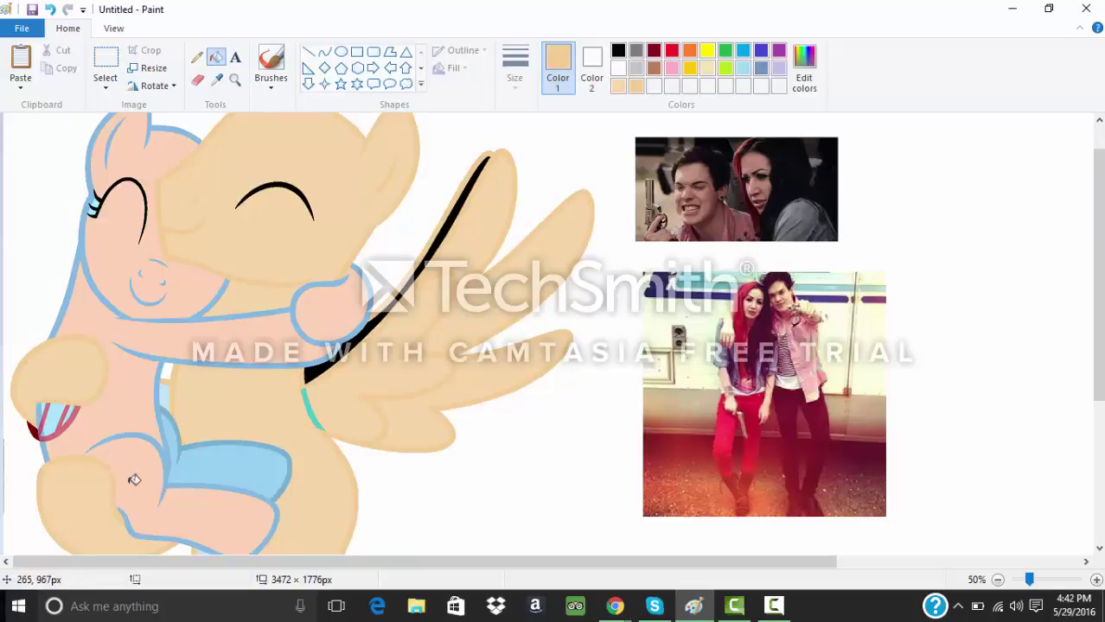
# Step: Try to fill the black stripe along the wing with a reddish color sampled from the lower photo
pyautogui.click(216, 79)
pyautogui.click(759, 294)
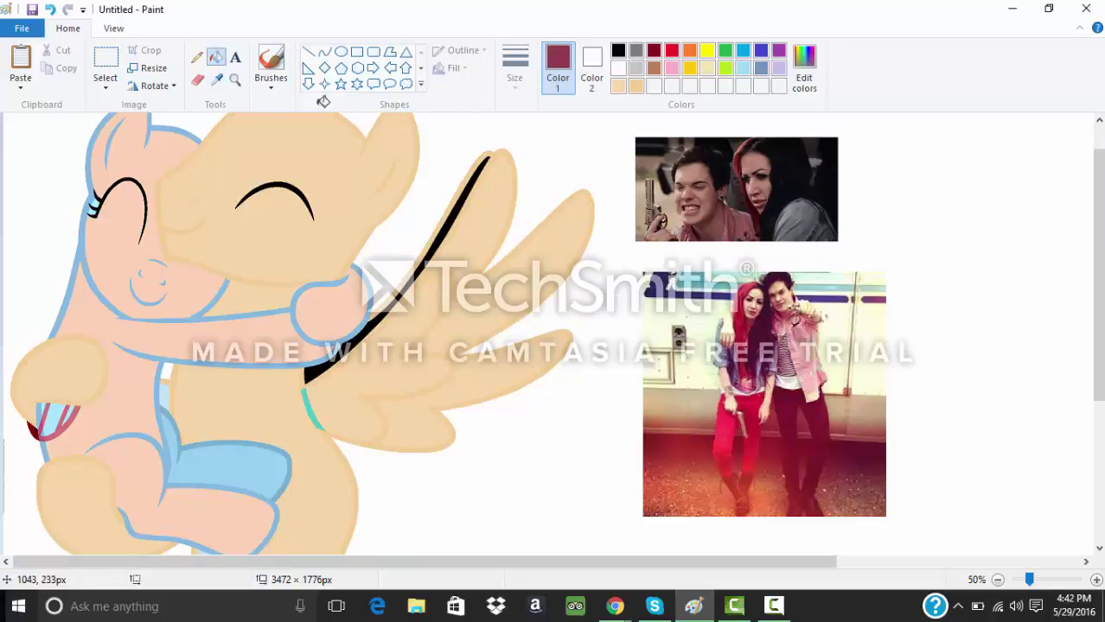
pyautogui.click(216, 78)
pyautogui.click(777, 314)
pyautogui.click(216, 80)
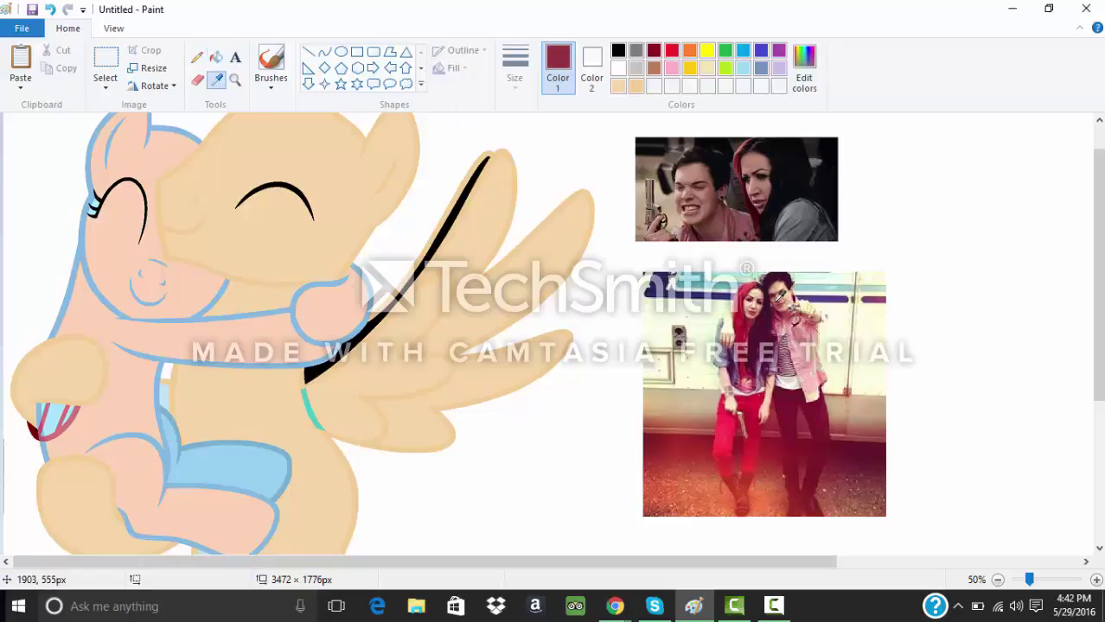
pyautogui.click(781, 298)
pyautogui.click(468, 185)
pyautogui.hotkey('ctrl', 'z')
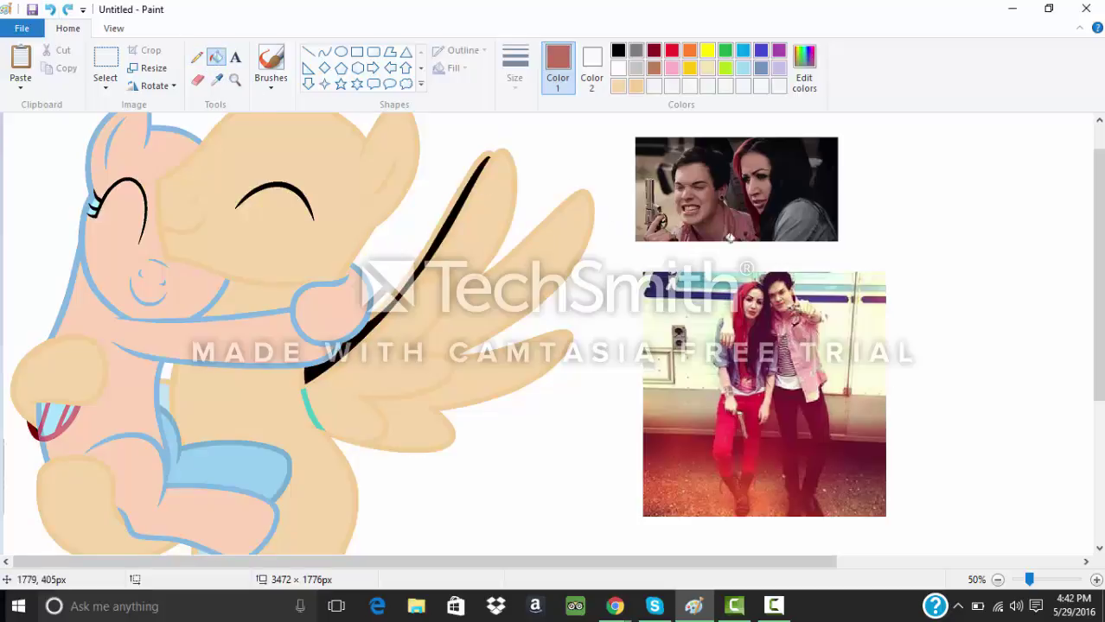
# Step: Sample a red from the lower photo and fill the black stripe along the wing with it
pyautogui.click(216, 79)
pyautogui.click(785, 315)
pyautogui.click(216, 79)
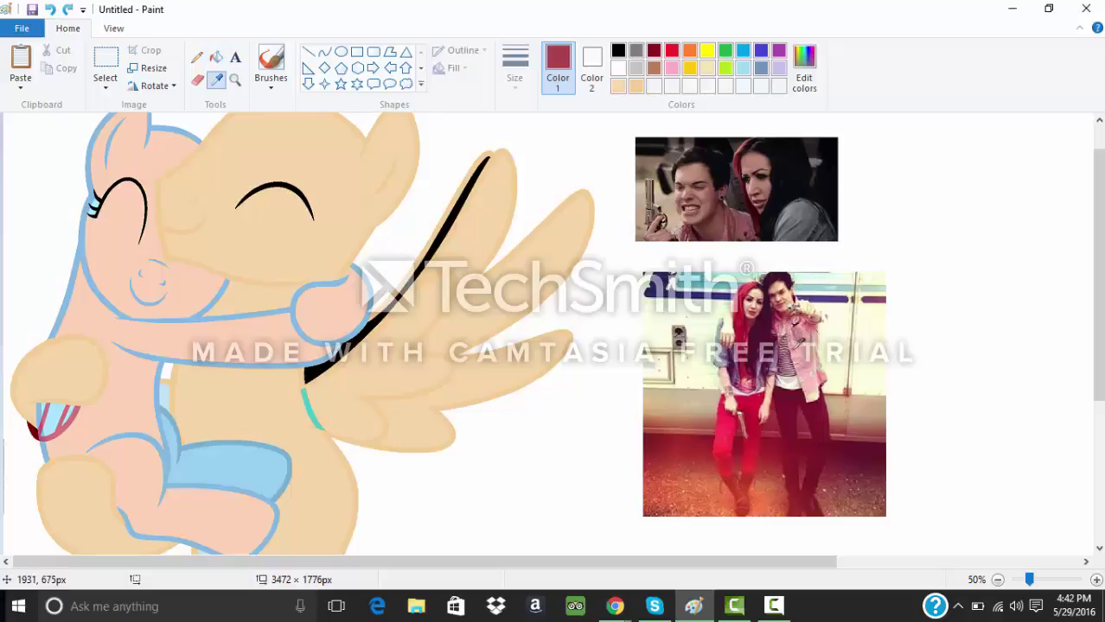
pyautogui.click(216, 57)
pyautogui.click(451, 224)
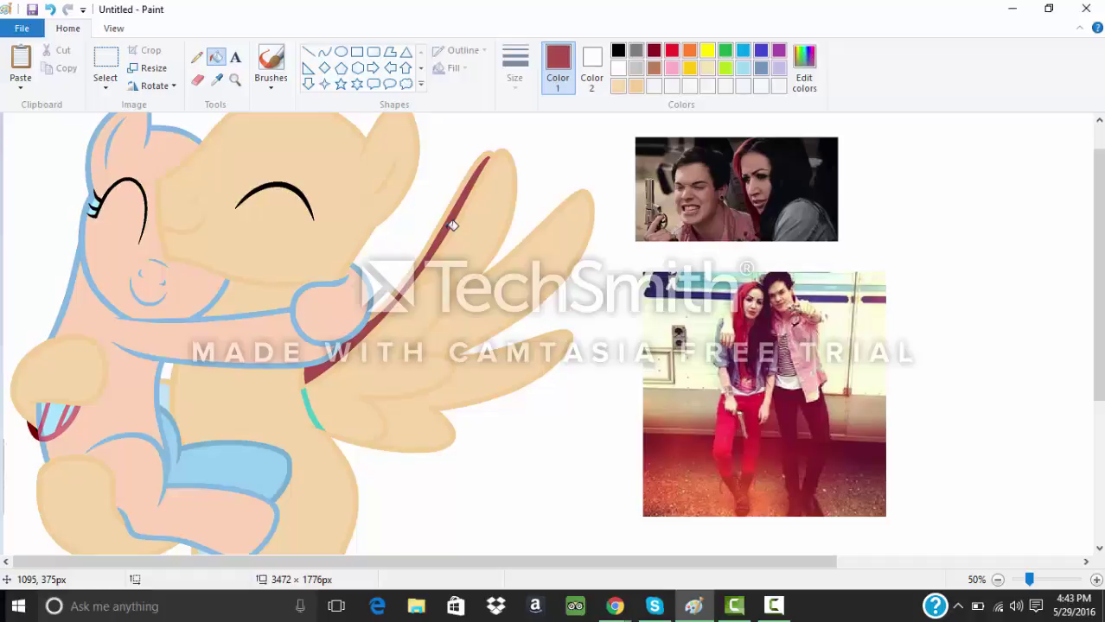
# Step: Add a black 72-point Gabriola text note beside the wing reading "Im in a truck ...so plz give me a break"
pyautogui.click(618, 50)
pyautogui.click(235, 57)
pyautogui.click(512, 264)
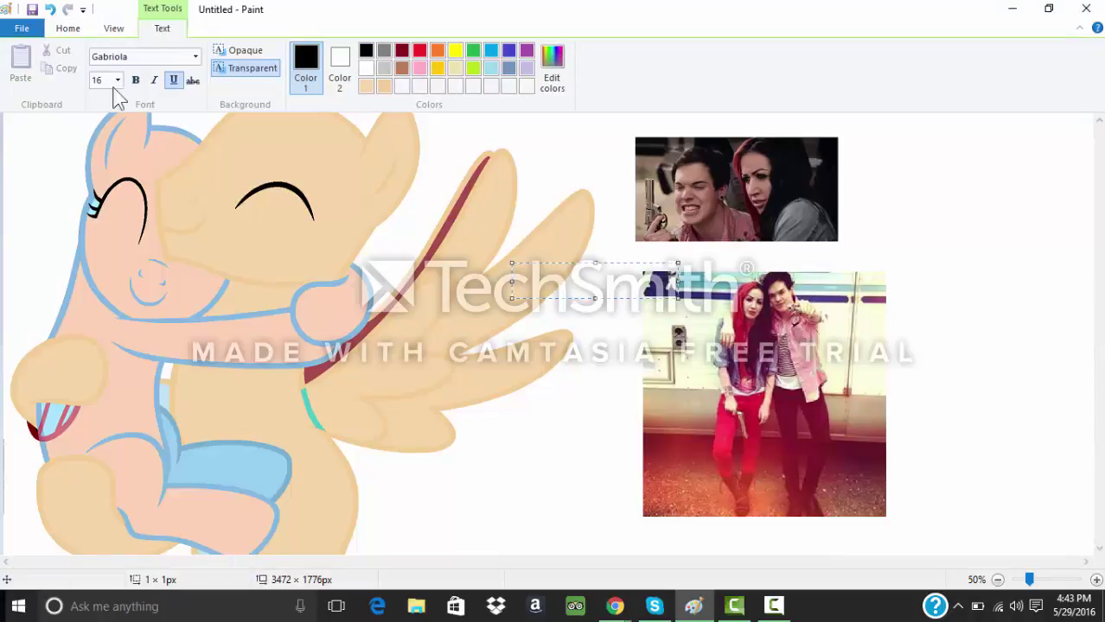
pyautogui.click(118, 80)
pyautogui.click(113, 300)
pyautogui.write("I'm in a truck")
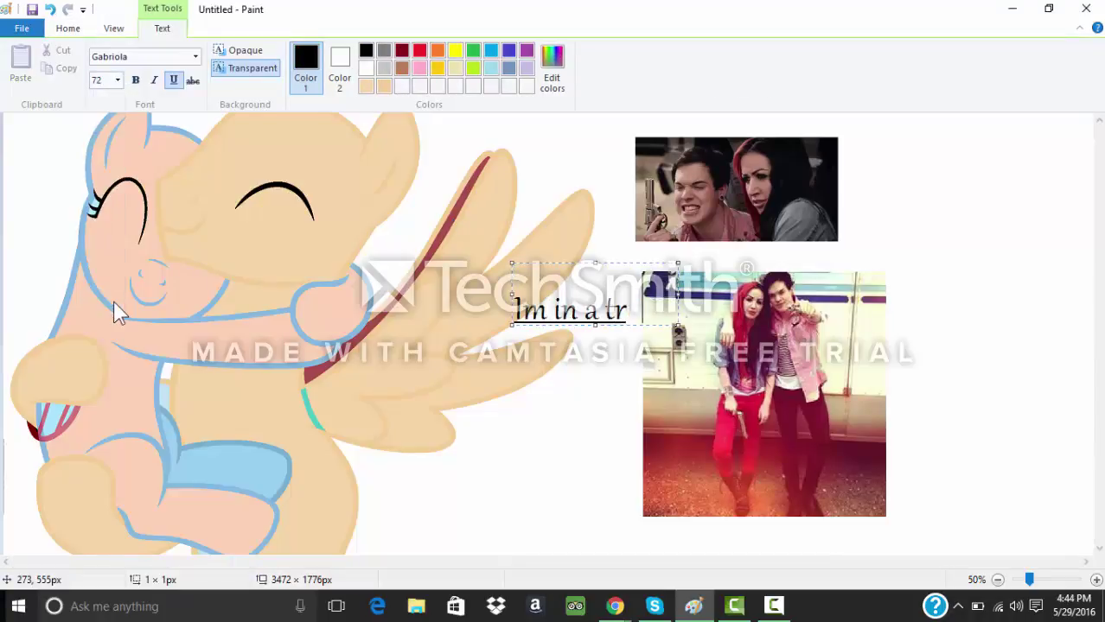
pyautogui.write(' ...so plz give me a break')
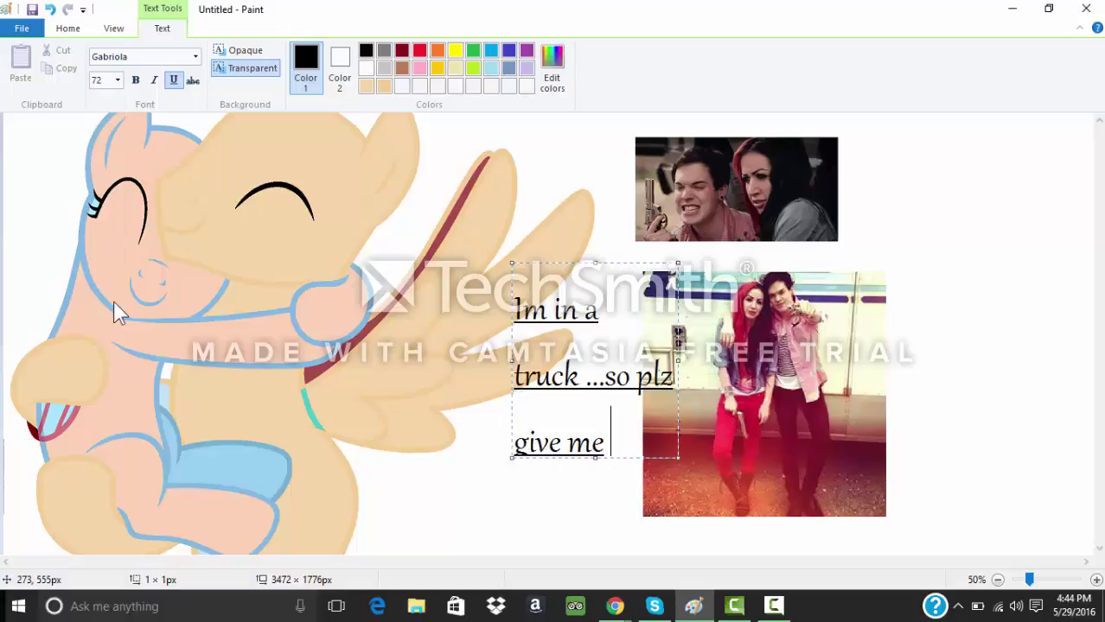
# Step: Delete all the text of the note and close the empty text box
pyautogui.press('BackSpace')
pyautogui.press('BackSpace')
pyautogui.press('BackSpace')
pyautogui.press('BackSpace')
pyautogui.press('BackSpace')
pyautogui.press('BackSpace')
pyautogui.press('BackSpace')
pyautogui.press('BackSpace')
pyautogui.press('BackSpace')
pyautogui.press('BackSpace')
pyautogui.press('BackSpace')
pyautogui.press('BackSpace')
pyautogui.press('BackSpace')
pyautogui.press('BackSpace')
pyautogui.press('BackSpace')
pyautogui.press('BackSpace')
pyautogui.press('BackSpace')
pyautogui.press('BackSpace')
pyautogui.press('BackSpace')
pyautogui.press('BackSpace')
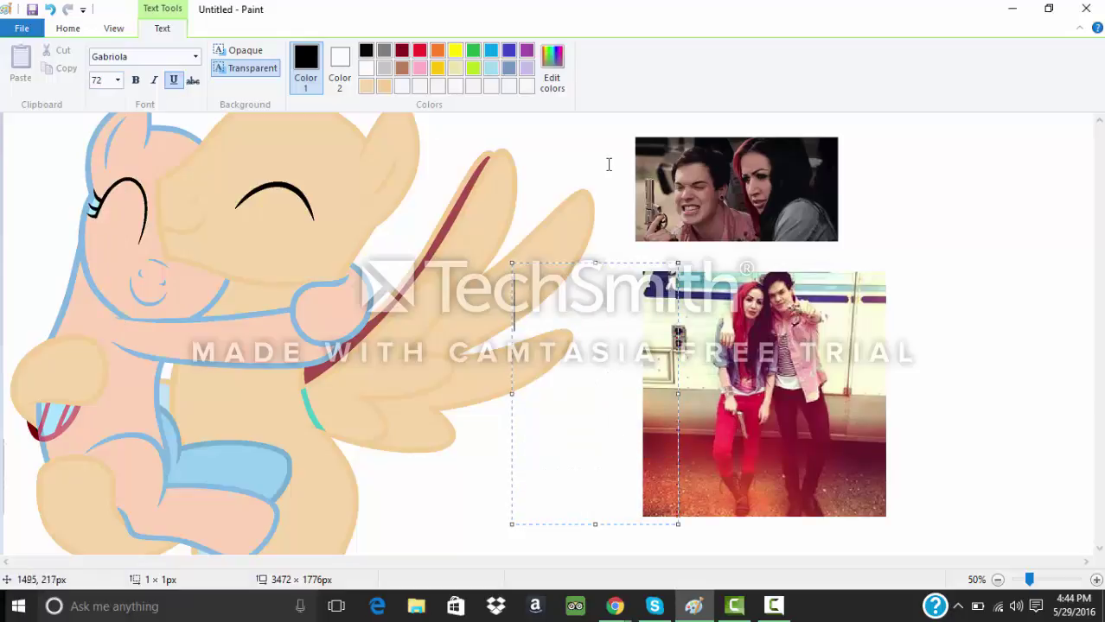
pyautogui.click(609, 164)
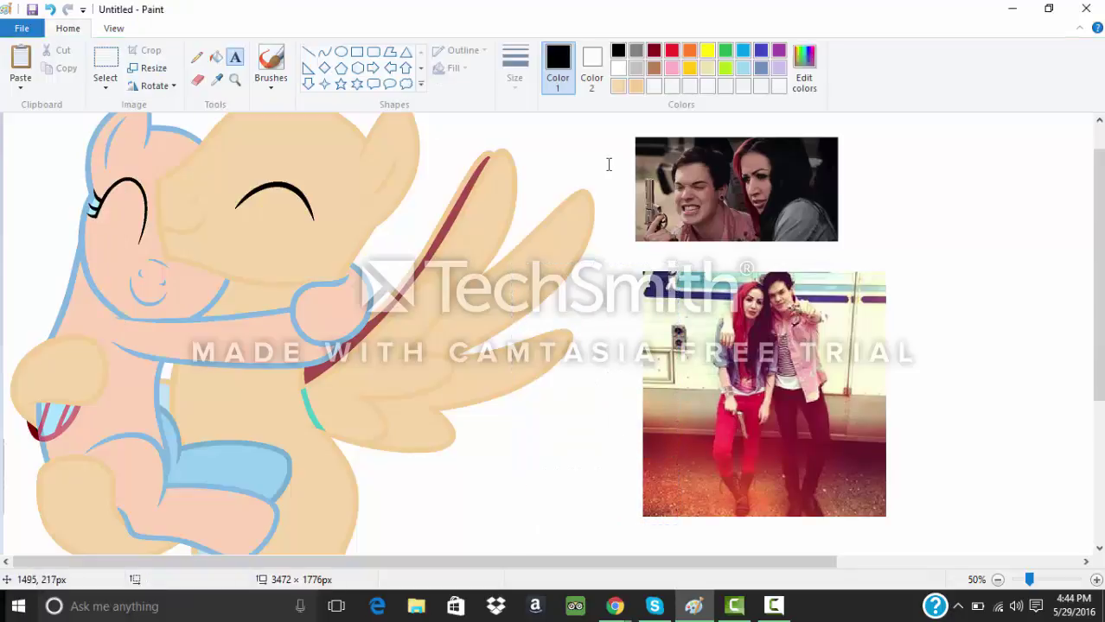
# Step: Sample the tan from the winged pony's head, darken it slightly and fill the wing stripe and the teal line at its base
pyautogui.click(216, 79)
pyautogui.click(270, 152)
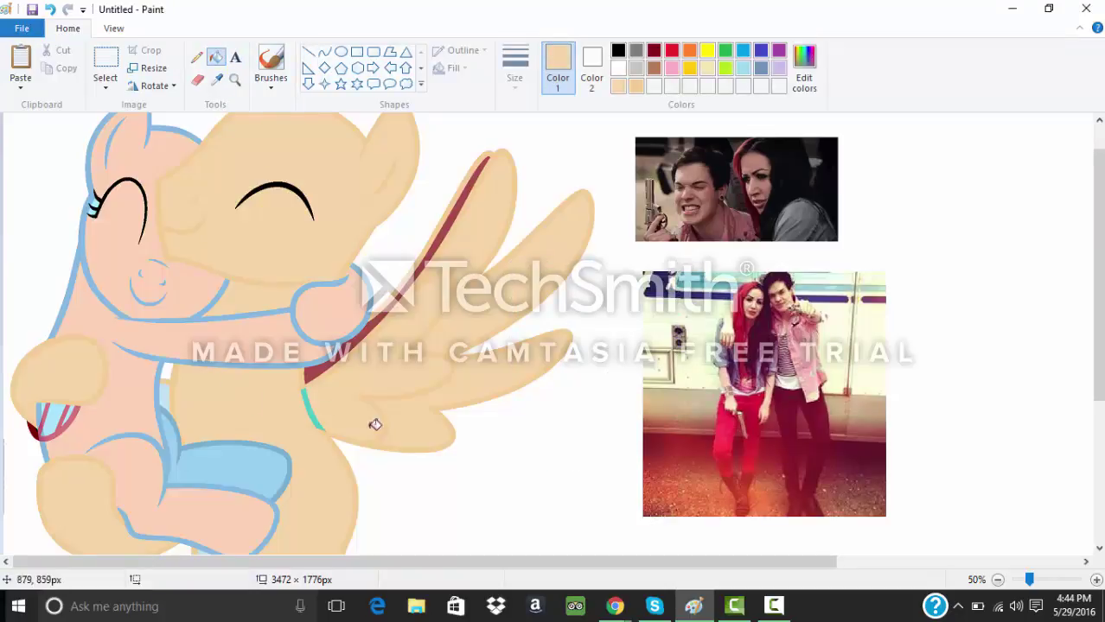
pyautogui.click(216, 79)
pyautogui.click(216, 56)
pyautogui.click(802, 78)
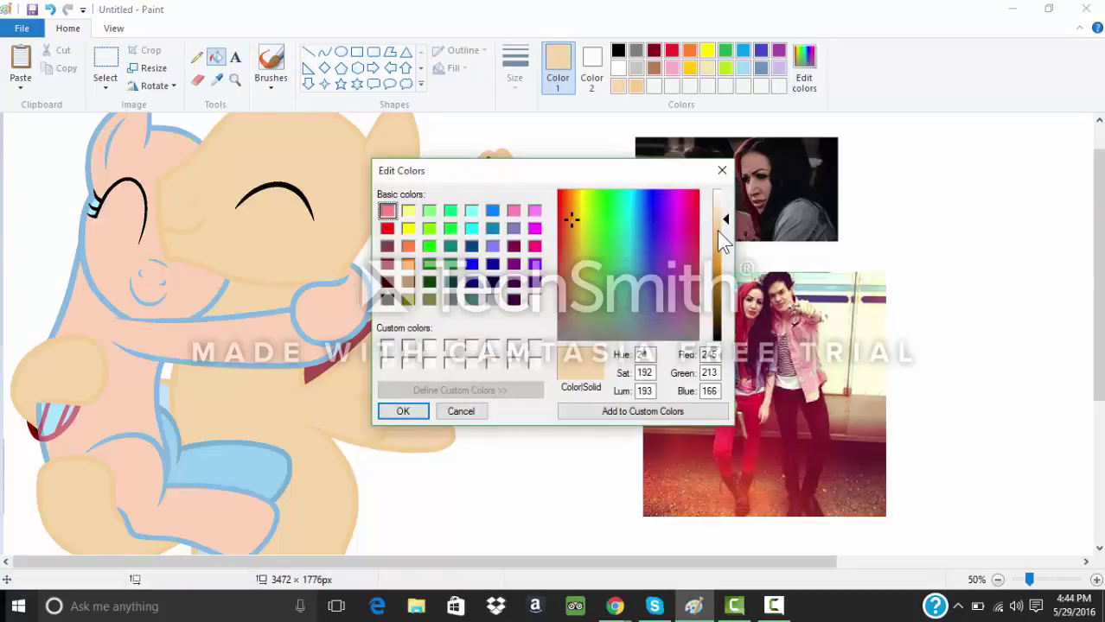
pyautogui.click(407, 411)
pyautogui.click(384, 313)
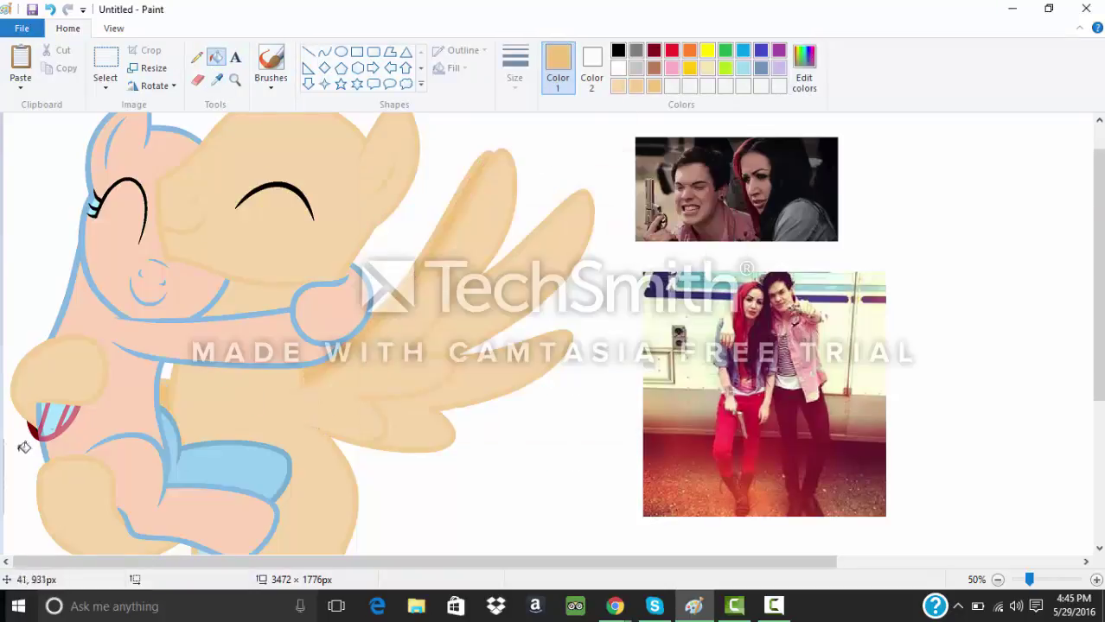
# Step: Sample the smaller pony's peach, undo the stray background fill and fill the blue patch under the winged pony's foreleg
pyautogui.click(216, 79)
pyautogui.click(161, 156)
pyautogui.click(20, 455)
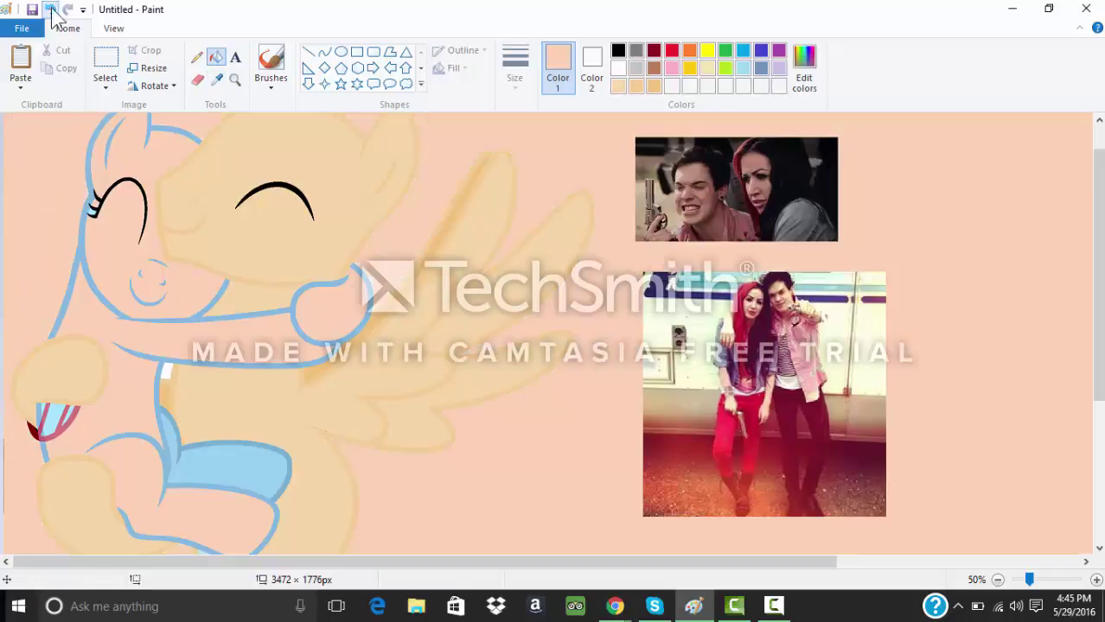
pyautogui.click(49, 10)
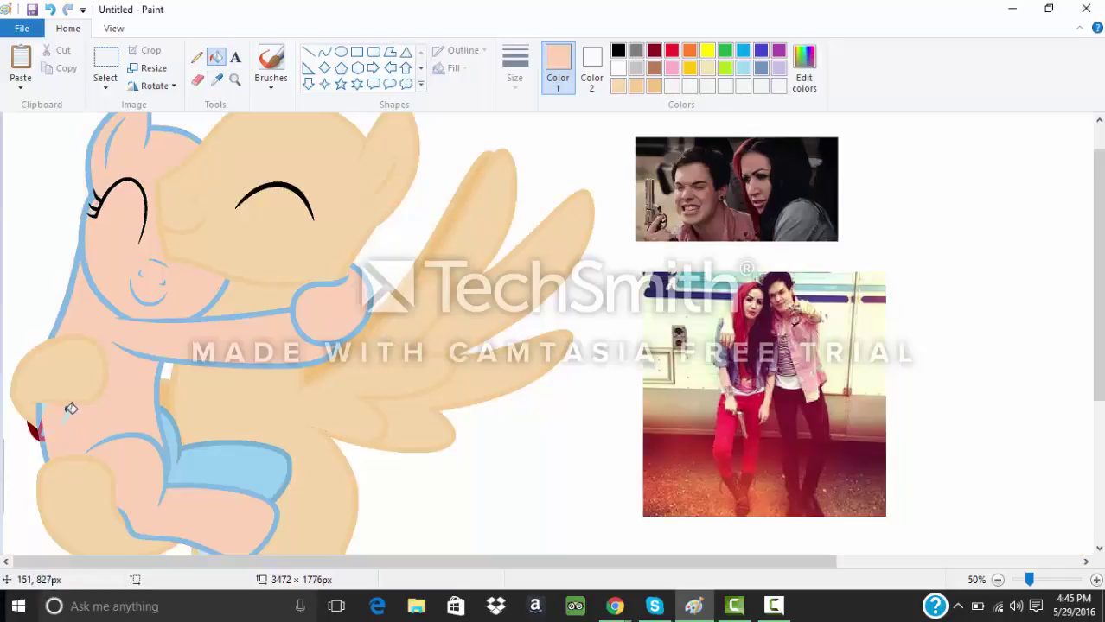
# Step: Save a peach shade as a custom color and fill the smaller pony's blue far hind leg with it
pyautogui.click(804, 69)
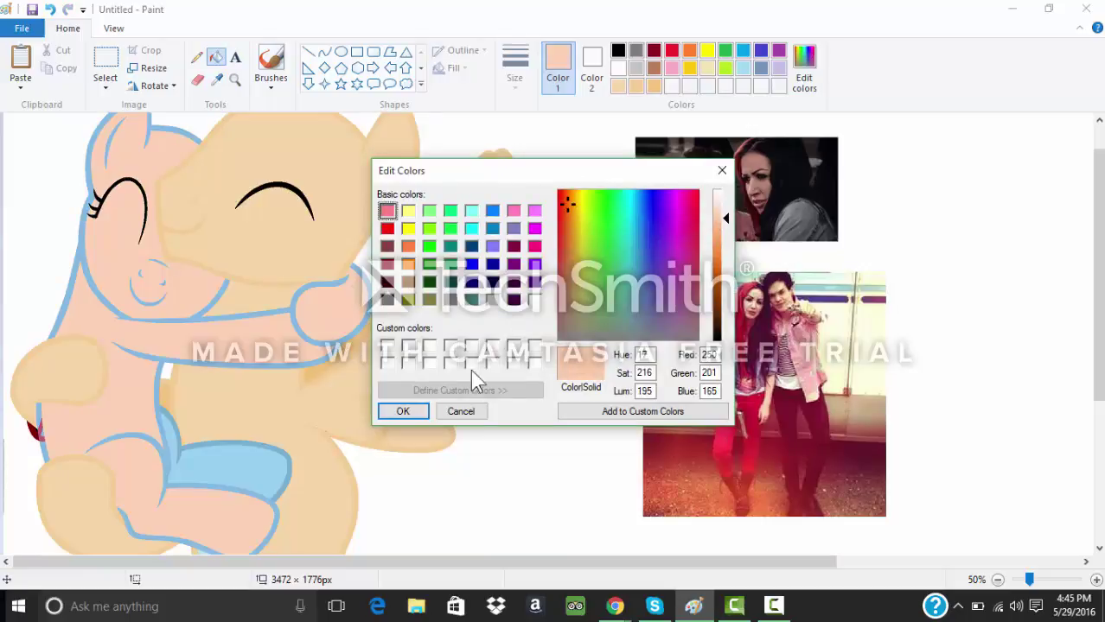
pyautogui.click(400, 410)
# Step: Darken the peach to luminance 177 and fill the smaller pony's body, leg and facial outlines with it
pyautogui.click(804, 65)
pyautogui.click(717, 253)
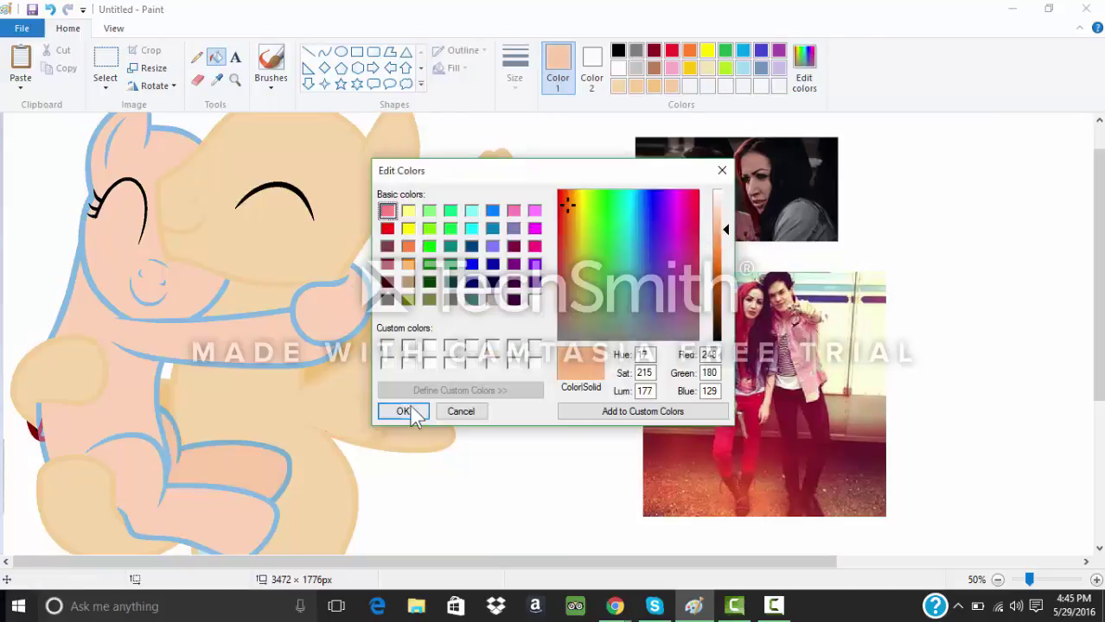
pyautogui.click(414, 412)
pyautogui.click(299, 299)
pyautogui.click(177, 421)
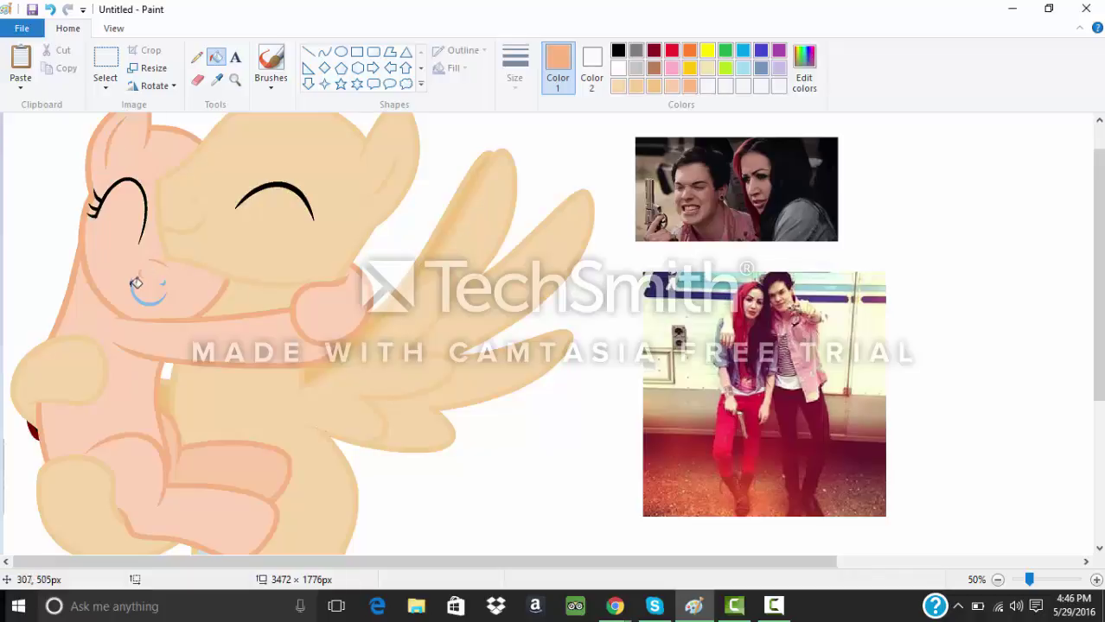
pyautogui.click(167, 278)
pyautogui.click(49, 10)
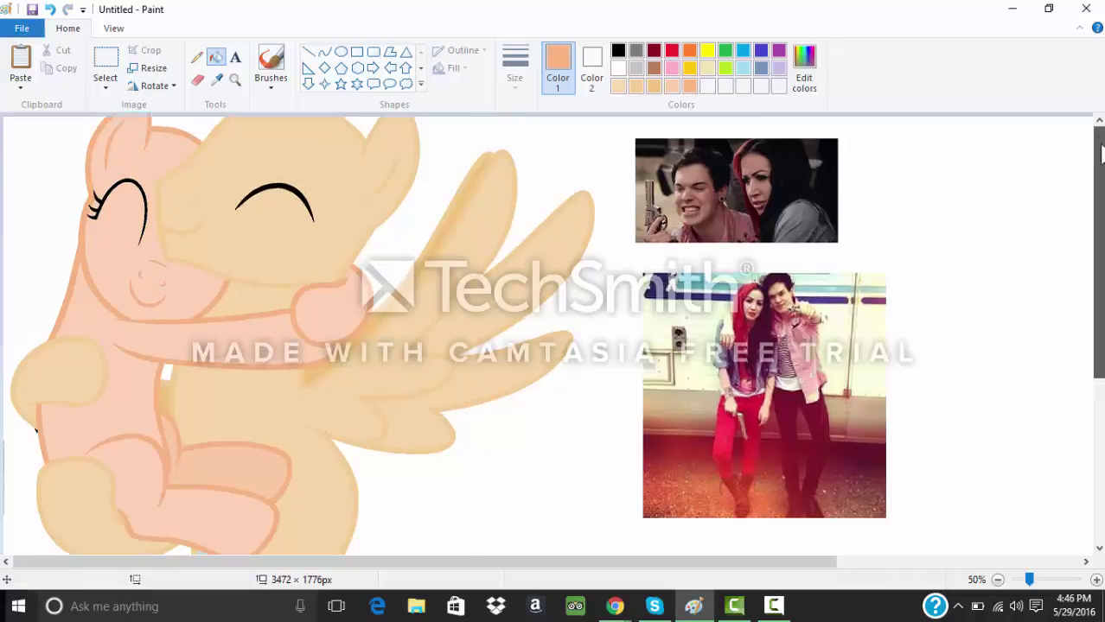
# Step: Sample the red from the woman's hair in the upper photo and save it as a custom color
pyautogui.scroll(2, 789, 123)
pyautogui.click(216, 79)
pyautogui.click(732, 211)
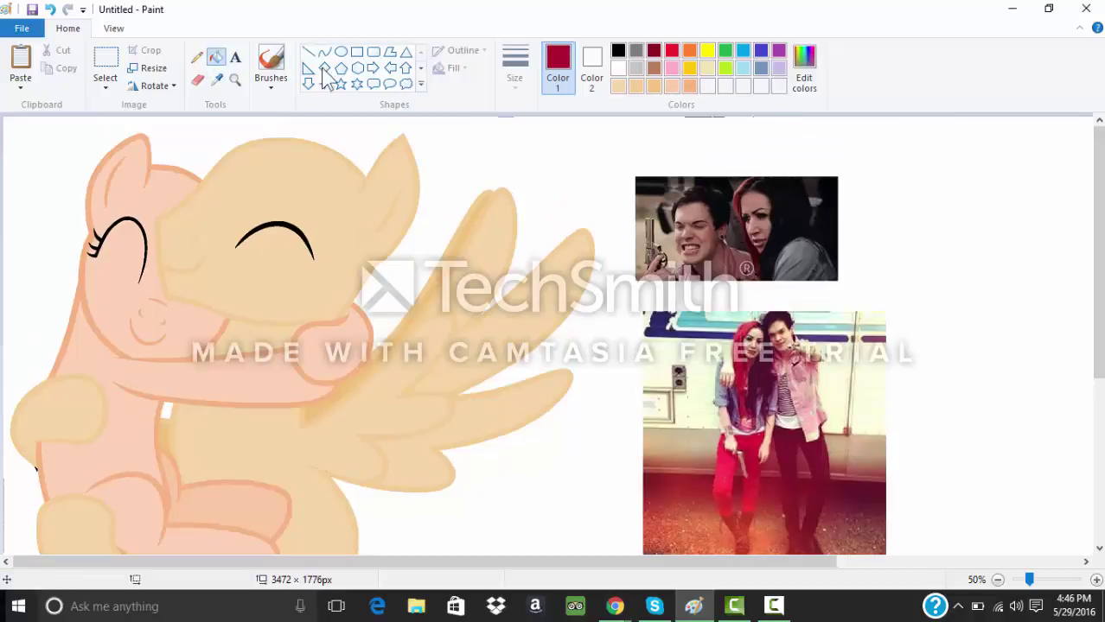
pyautogui.click(804, 86)
pyautogui.click(411, 421)
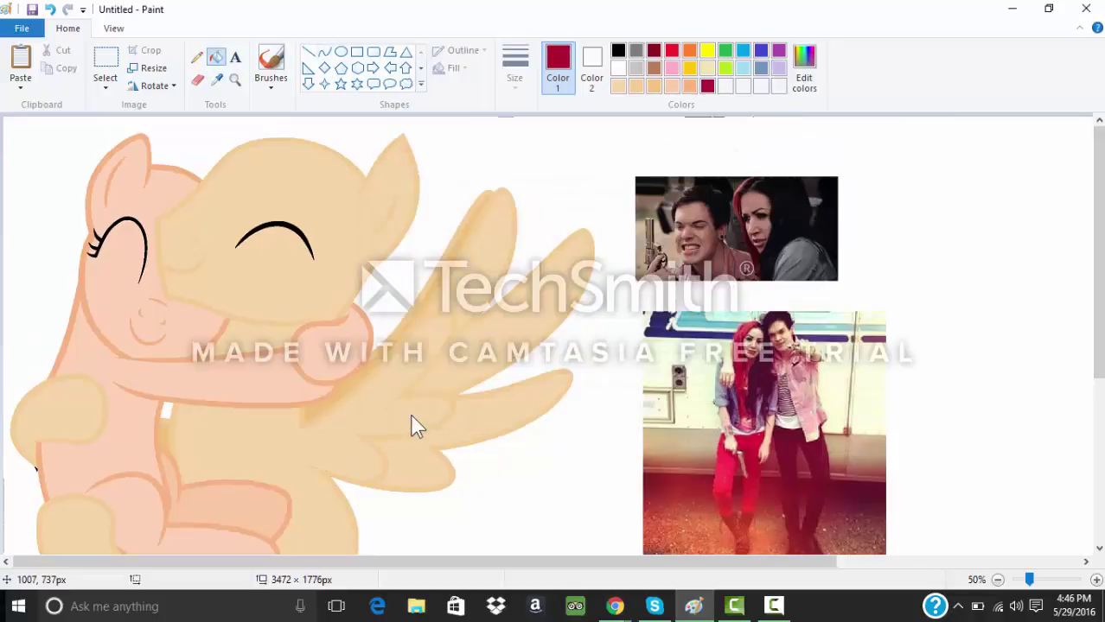
# Step: Darken the sampled red to a maroon, save it as a custom color, and choose the Curve tool
pyautogui.click(325, 54)
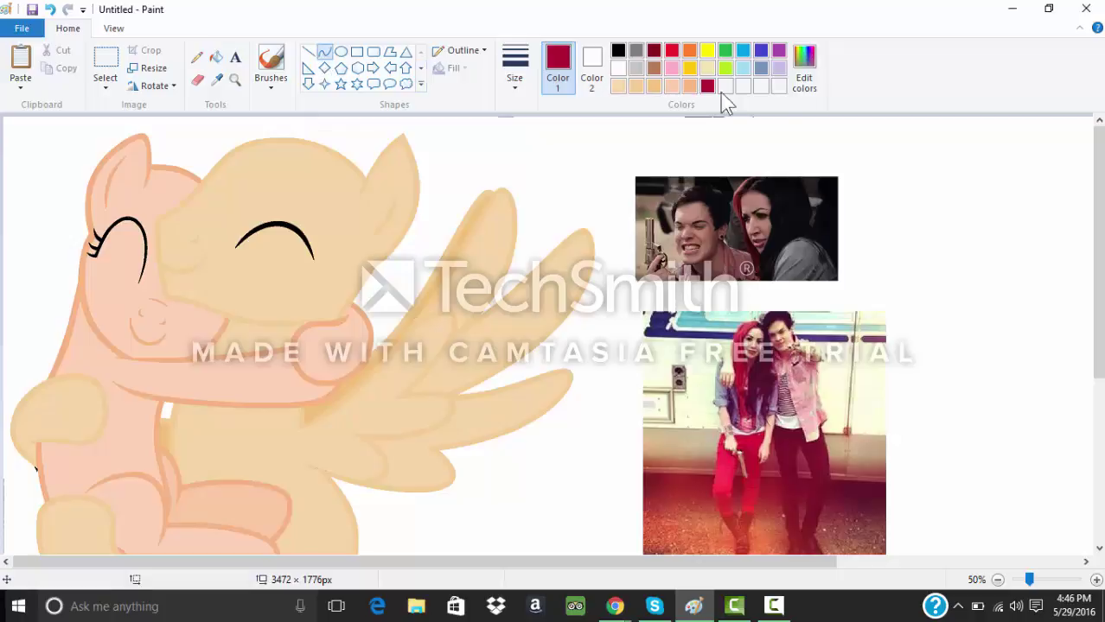
pyautogui.click(804, 69)
pyautogui.click(722, 327)
pyautogui.click(393, 413)
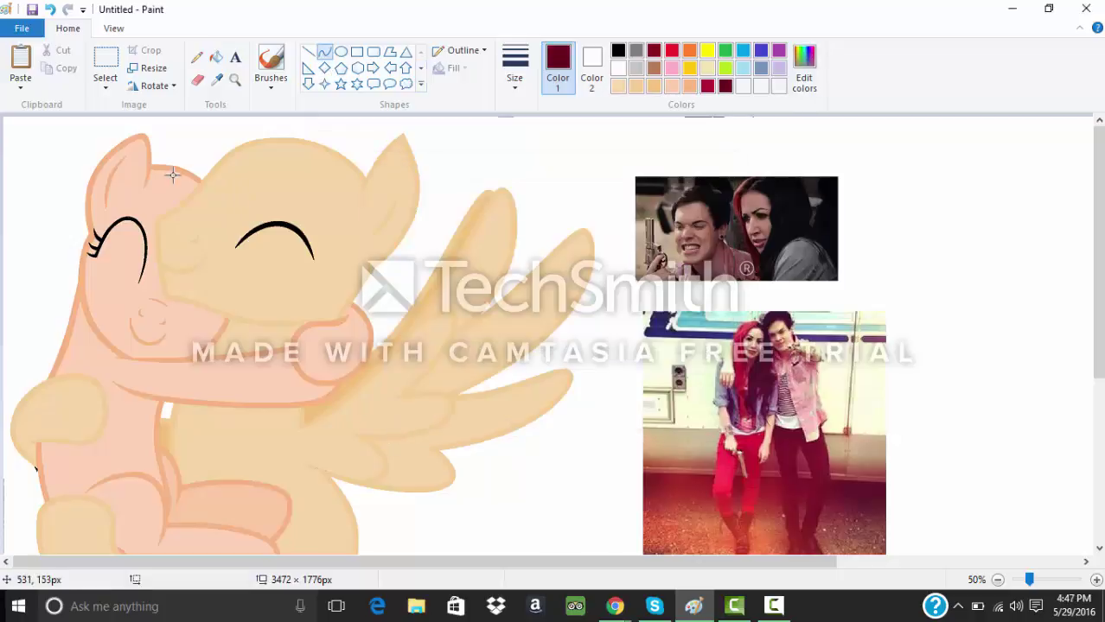
# Step: Draw a maroon curve for the smaller pony's fringe, sweeping from its ear over the forehead and down across the closed eye
pyautogui.moveTo(152, 149)
pyautogui.mouseDown()
pyautogui.moveTo(106, 295)
pyautogui.moveTo(86, 274)
pyautogui.mouseUp()
pyautogui.moveTo(138, 176); pyautogui.dragTo(240, 139)
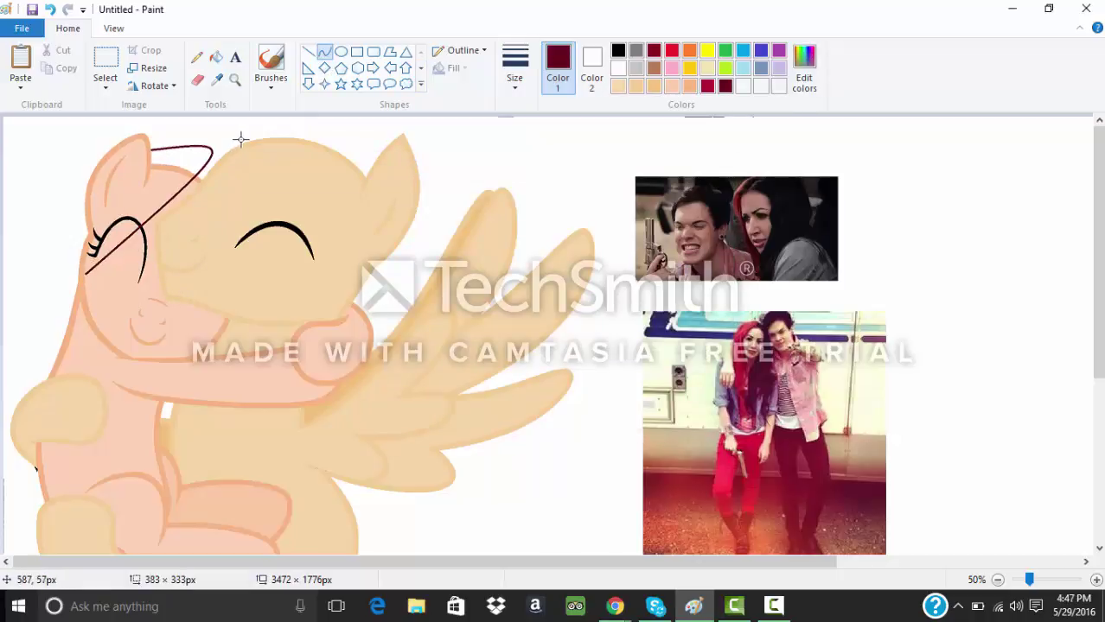
pyautogui.moveTo(161, 209)
pyautogui.mouseDown()
pyautogui.moveTo(201, 285)
pyautogui.moveTo(104, 212)
pyautogui.moveTo(190, 251)
pyautogui.moveTo(207, 200)
pyautogui.moveTo(155, 259)
pyautogui.moveTo(99, 299)
pyautogui.mouseUp()
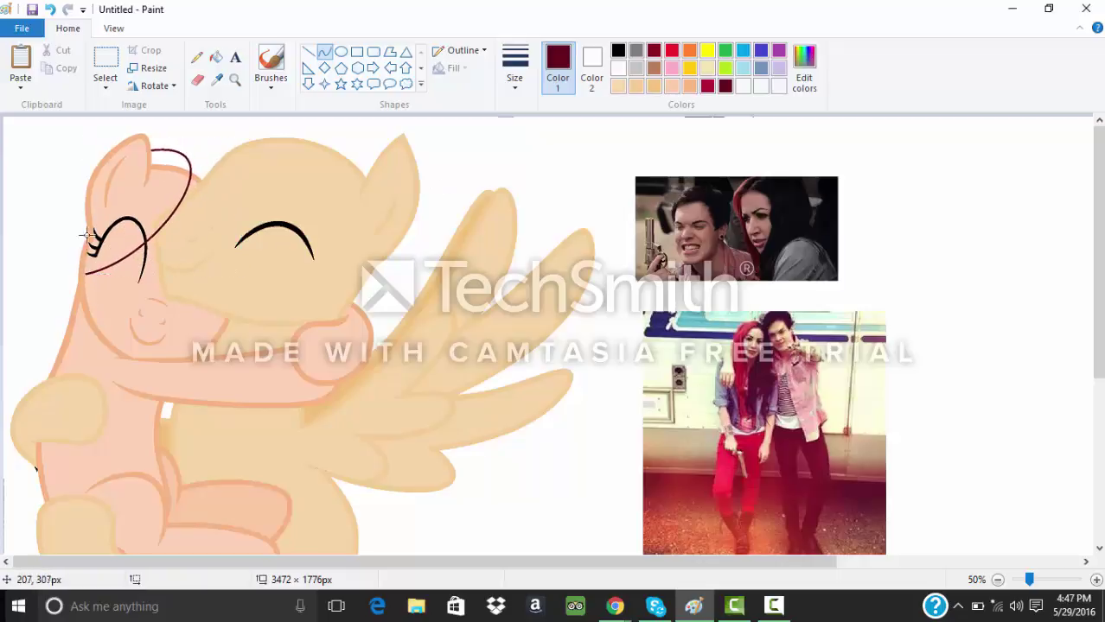
# Step: Draw the outer hair edge as a maroon curve from the far side of the smaller pony's ear down beside its face
pyautogui.click(38, 187)
pyautogui.click(69, 165)
pyautogui.click(52, 10)
pyautogui.moveTo(117, 147)
pyautogui.mouseDown()
pyautogui.moveTo(58, 287)
pyautogui.moveTo(61, 161)
pyautogui.moveTo(44, 229)
pyautogui.moveTo(13, 217)
pyautogui.mouseUp()
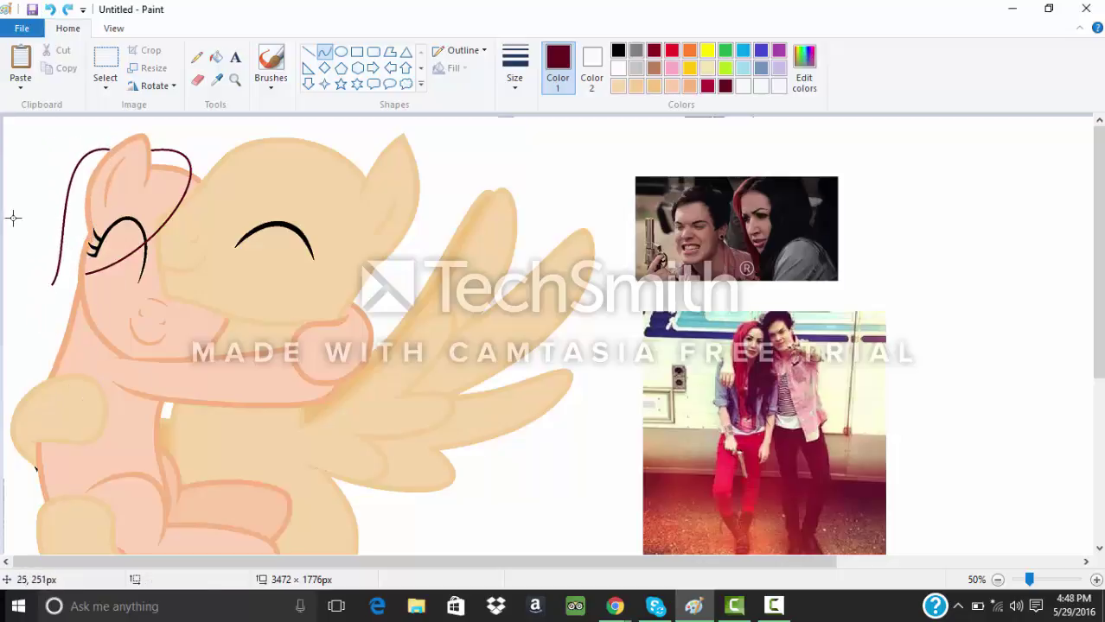
# Step: Add a short hooked tip to the outer hair edge and a long curved strand running down over the neck
pyautogui.click(63, 276)
pyautogui.click(69, 263)
pyautogui.moveTo(70, 267)
pyautogui.mouseDown()
pyautogui.moveTo(72, 441)
pyautogui.moveTo(40, 285)
pyautogui.mouseUp()
pyautogui.scroll(-1, 73, 447)
pyautogui.moveTo(33, 240)
pyautogui.mouseDown()
pyautogui.moveTo(26, 221)
pyautogui.moveTo(54, 261)
pyautogui.mouseUp()
# Step: Close the long strand's lower tip with a maroon curve rising back up to the smaller pony's jaw
pyautogui.click(235, 79)
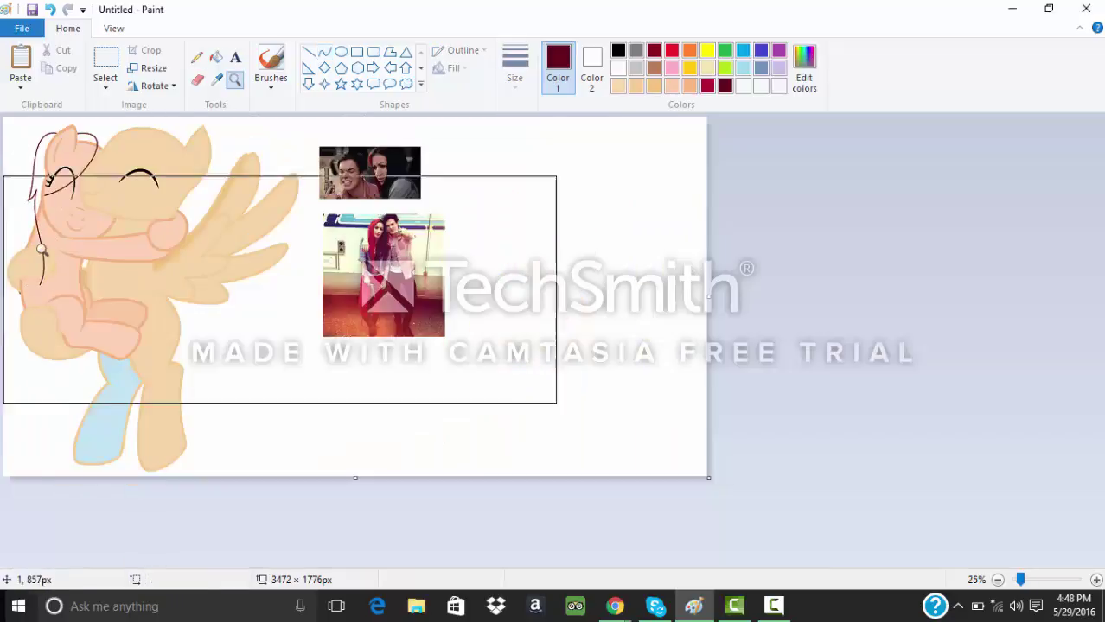
pyautogui.rightClick(52, 227)
pyautogui.click(50, 204)
pyautogui.click(28, 166)
pyautogui.click(108, 294)
pyautogui.click(325, 52)
pyautogui.moveTo(1098, 218); pyautogui.dragTo(1098, 273)
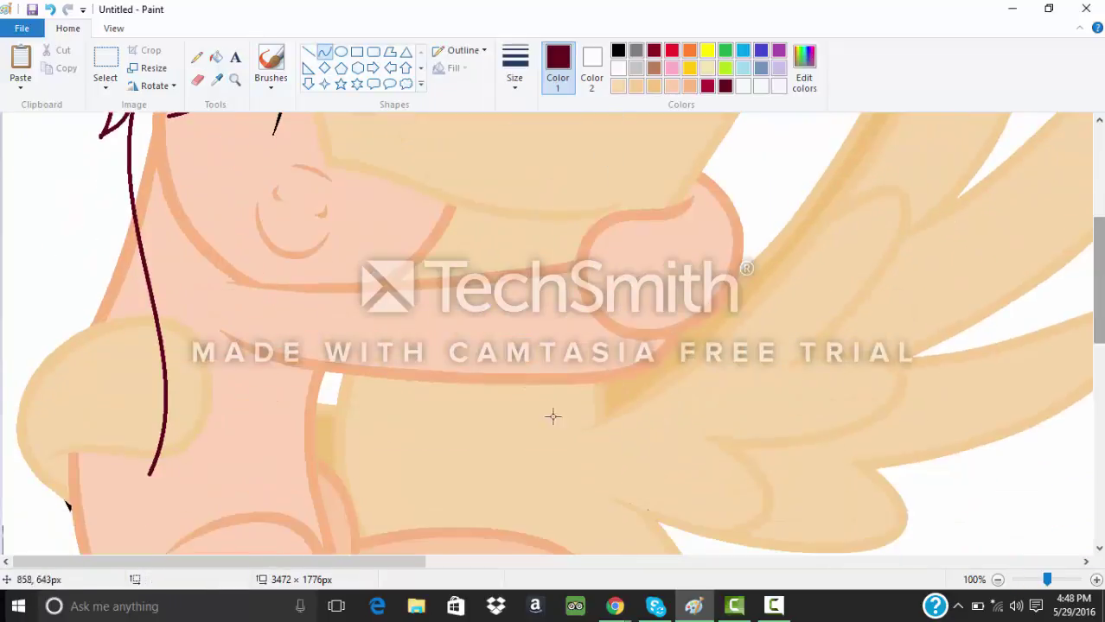
pyautogui.moveTo(150, 474)
pyautogui.mouseDown()
pyautogui.moveTo(217, 277)
pyautogui.moveTo(249, 466)
pyautogui.mouseUp()
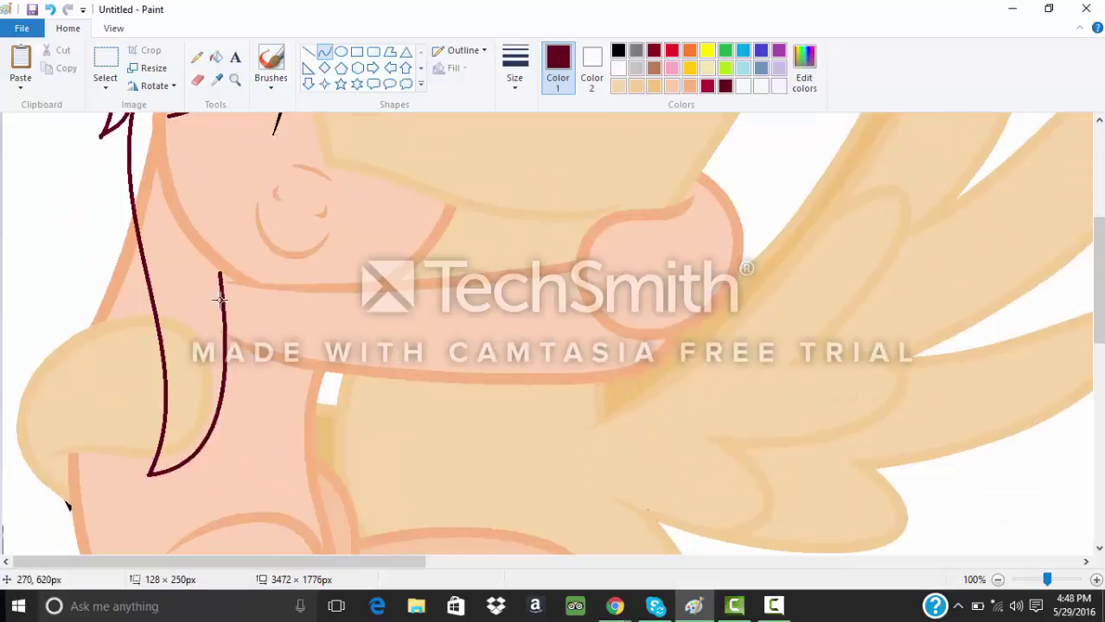
# Step: Try to draw the fringe's upper edge as a curve from its tip by the eyelashes to the base of the ear
pyautogui.scroll(3, 424, 439)
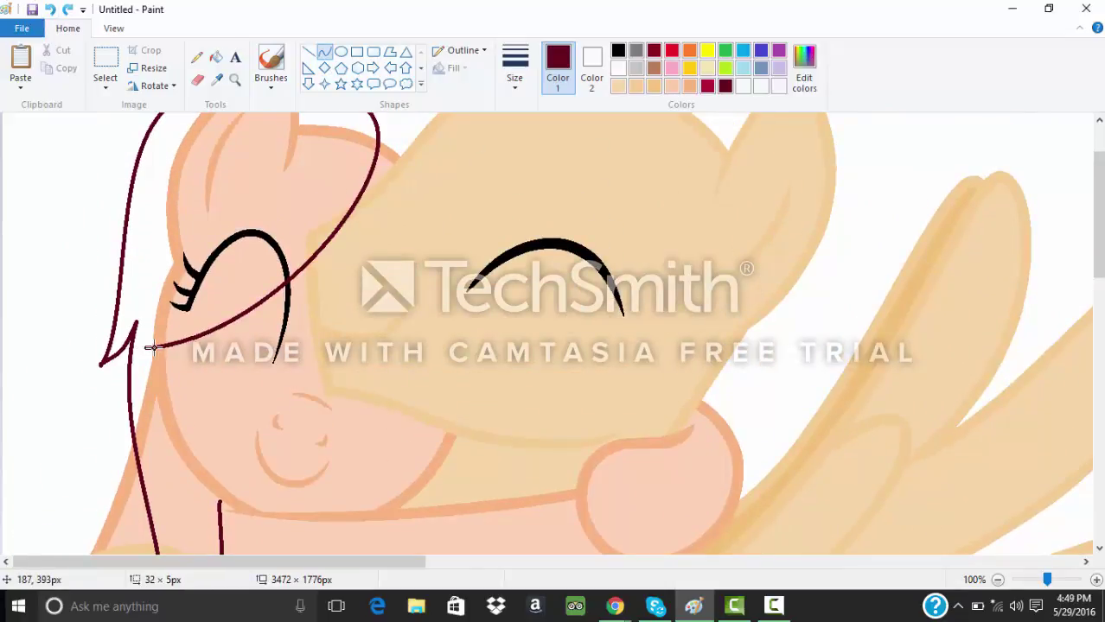
pyautogui.moveTo(144, 347)
pyautogui.mouseDown()
pyautogui.moveTo(228, 208)
pyautogui.moveTo(285, 171)
pyautogui.mouseUp()
pyautogui.moveTo(232, 227)
pyautogui.mouseDown()
pyautogui.moveTo(187, 265)
pyautogui.moveTo(191, 203)
pyautogui.mouseUp()
pyautogui.moveTo(281, 170); pyautogui.dragTo(207, 184)
pyautogui.moveTo(203, 251); pyautogui.dragTo(235, 291)
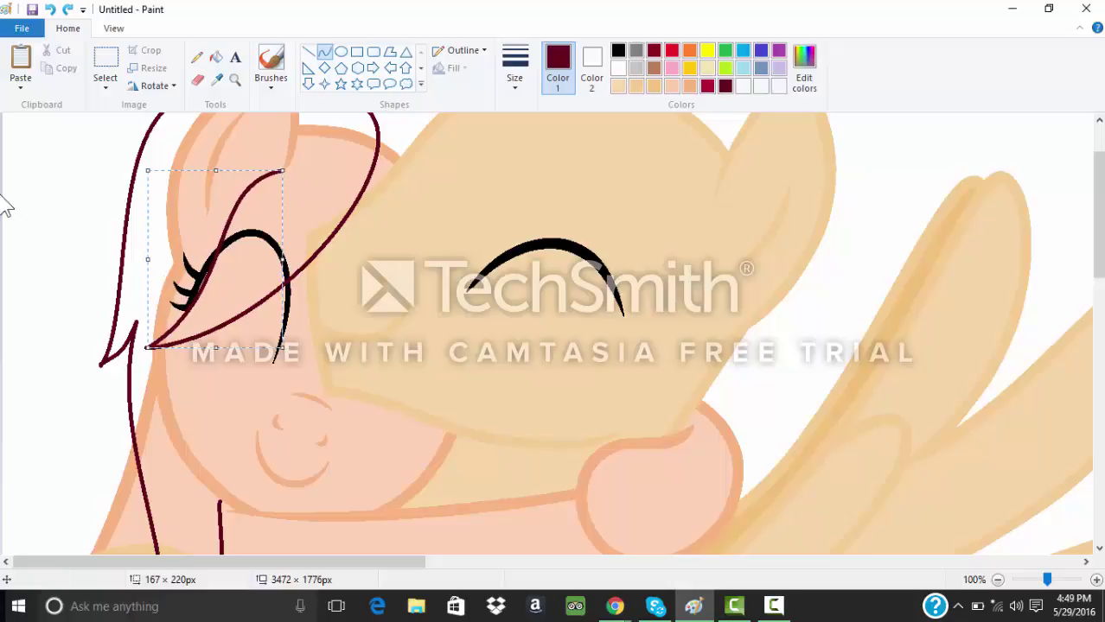
pyautogui.click(3, 199)
pyautogui.click(50, 9)
# Step: Undo the stray curves across the smaller pony's face, keeping the fringe and strand outlines
pyautogui.scroll(-3, 51, 173)
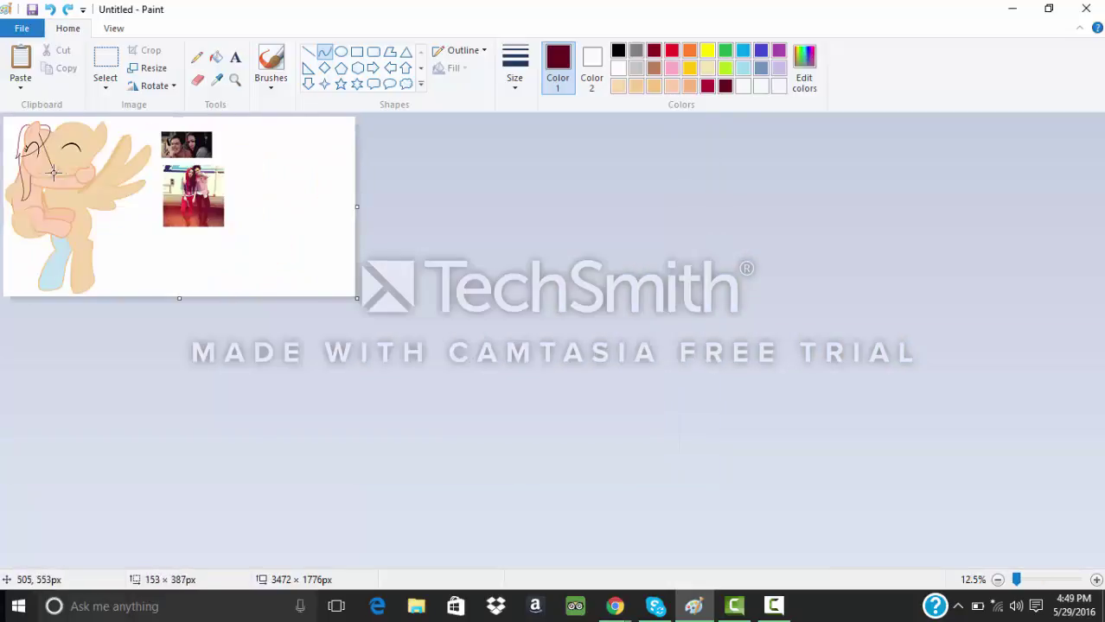
pyautogui.click(233, 79)
pyautogui.click(52, 11)
pyautogui.click(52, 10)
pyautogui.click(68, 10)
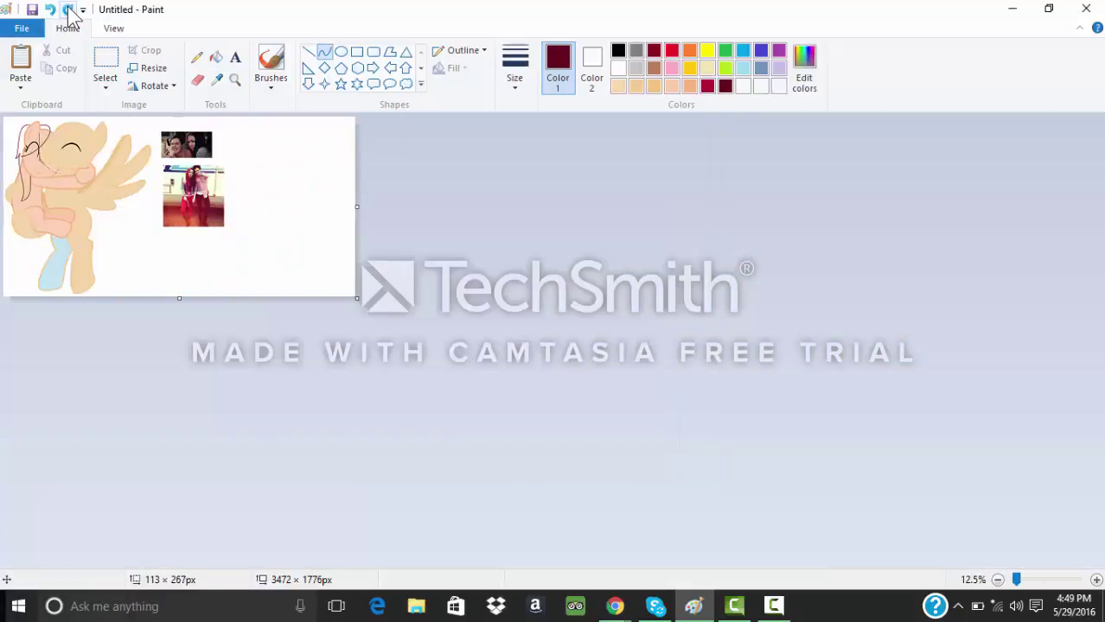
pyautogui.click(68, 10)
pyautogui.click(53, 10)
# Step: Sample the darker tan from the wing and fill the winged pony's blue hind leg with it
pyautogui.click(233, 80)
pyautogui.click(207, 173)
pyautogui.click(207, 173)
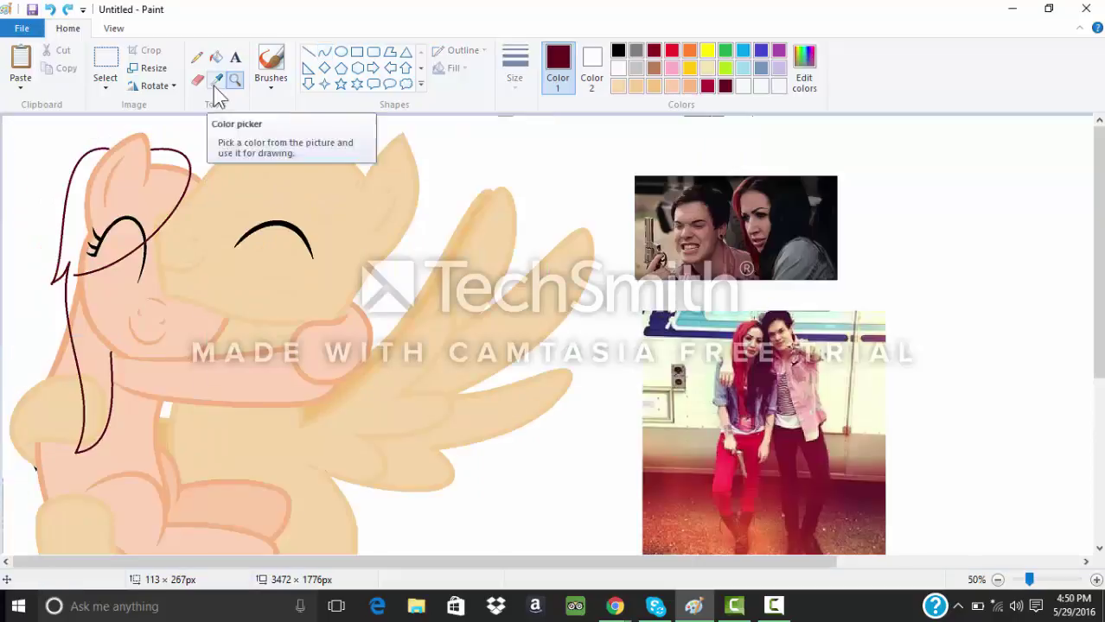
pyautogui.click(215, 83)
pyautogui.click(478, 215)
pyautogui.scroll(-3, 795, 130)
pyautogui.click(216, 57)
pyautogui.click(233, 434)
# Step: Draw the fringe's upper edge in the saved maroon, curving from the base of the smaller pony's ear down past the eyelashes
pyautogui.moveTo(1098, 261); pyautogui.dragTo(1098, 149)
pyautogui.click(235, 79)
pyautogui.click(154, 212)
pyautogui.click(155, 212)
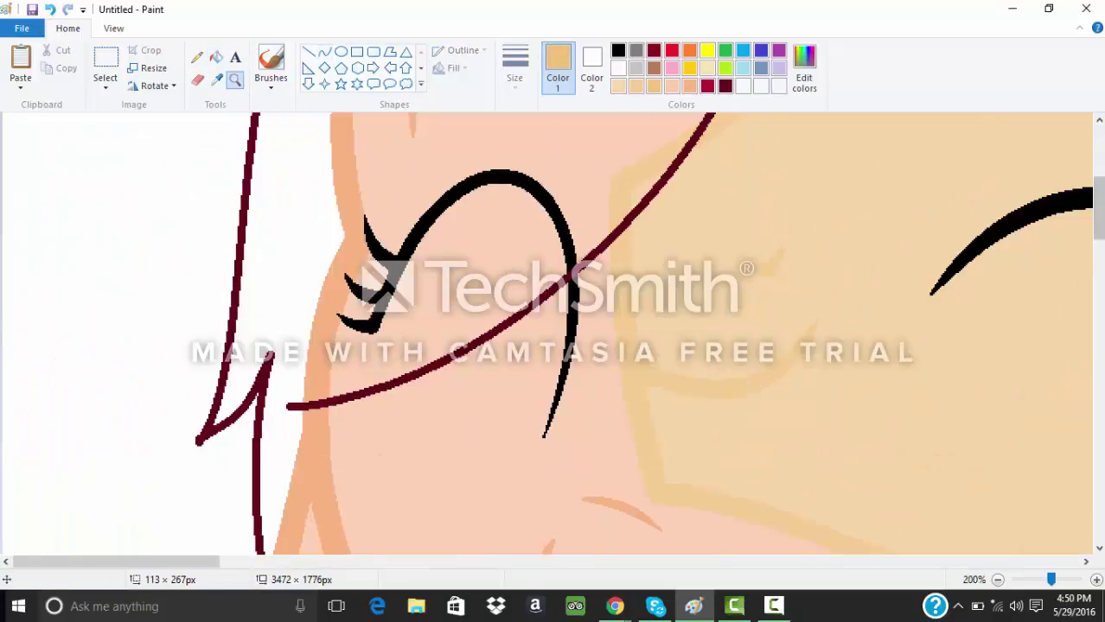
pyautogui.moveTo(1098, 208); pyautogui.dragTo(1097, 172)
pyautogui.click(325, 53)
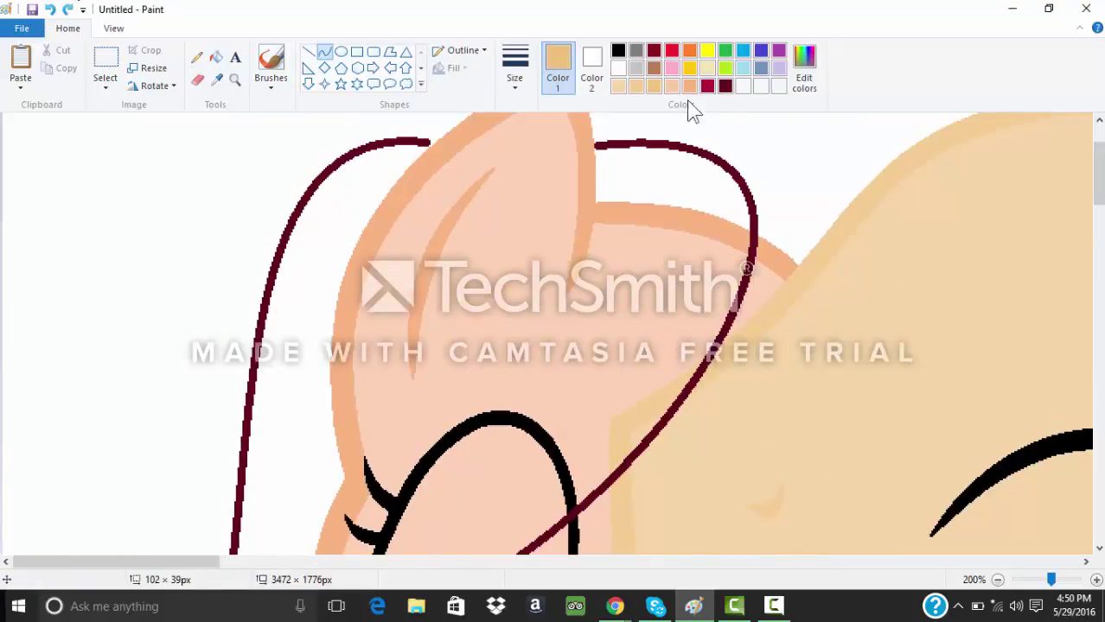
pyautogui.click(725, 86)
pyautogui.moveTo(594, 255); pyautogui.dragTo(294, 477)
pyautogui.moveTo(525, 290); pyautogui.dragTo(494, 264)
pyautogui.moveTo(379, 415); pyautogui.dragTo(382, 475)
pyautogui.click(272, 421)
# Step: Draw a black arched curve for a hair tuft between the fringe and the winged pony's head
pyautogui.click(618, 50)
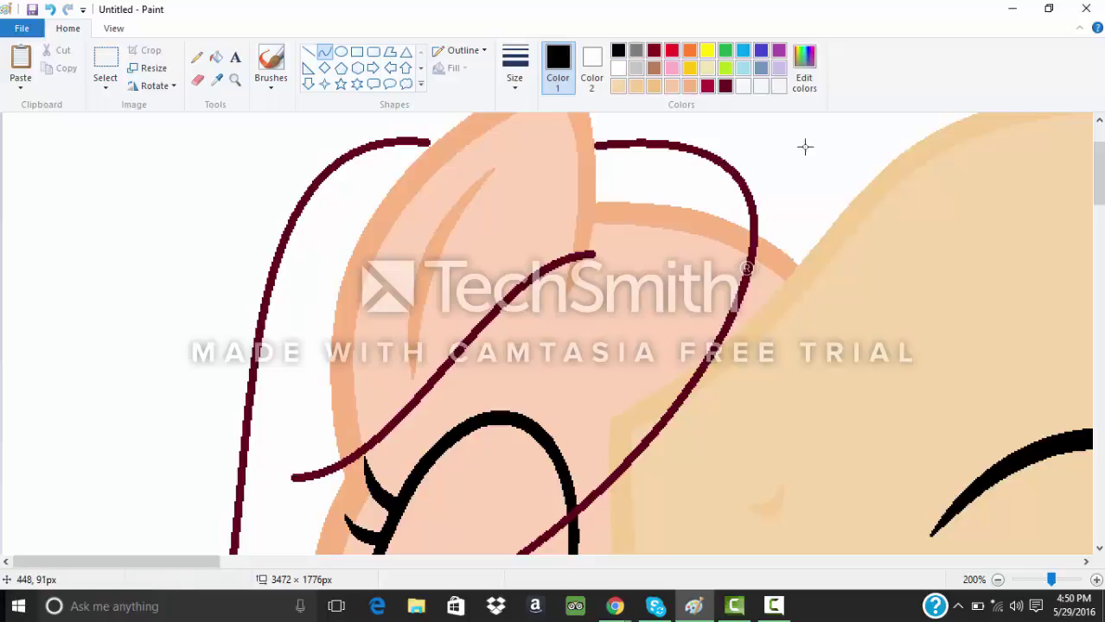
pyautogui.moveTo(728, 159); pyautogui.dragTo(852, 198)
pyautogui.moveTo(754, 174); pyautogui.dragTo(752, 135)
pyautogui.moveTo(828, 176); pyautogui.dragTo(847, 161)
pyautogui.moveTo(1098, 174)
pyautogui.mouseDown()
pyautogui.moveTo(1098, 202)
pyautogui.moveTo(1099, 174)
pyautogui.mouseUp()
# Step: Fill the skin and head outline patches inside the fringe and just behind it with white
pyautogui.click(217, 58)
pyautogui.rightClick(516, 393)
pyautogui.rightClick(631, 421)
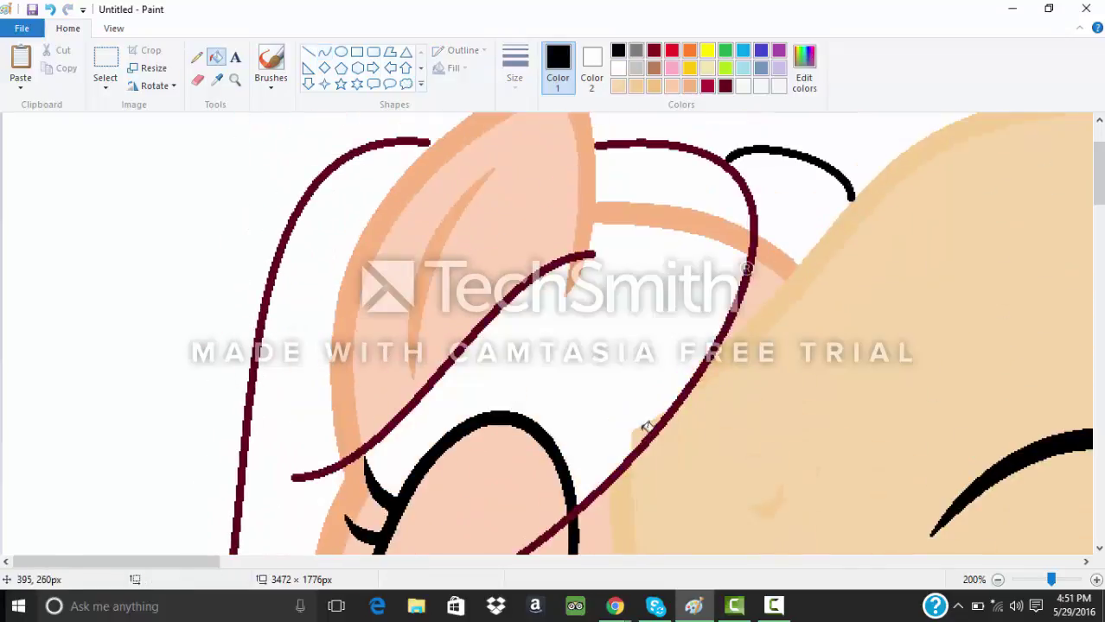
pyautogui.rightClick(646, 428)
pyautogui.rightClick(770, 253)
pyautogui.rightClick(766, 267)
# Step: Fill the part of the smaller pony's eye and lashes covered by the fringe with white
pyautogui.moveTo(1099, 174); pyautogui.dragTo(1099, 206)
pyautogui.rightClick(463, 279)
pyautogui.rightClick(406, 273)
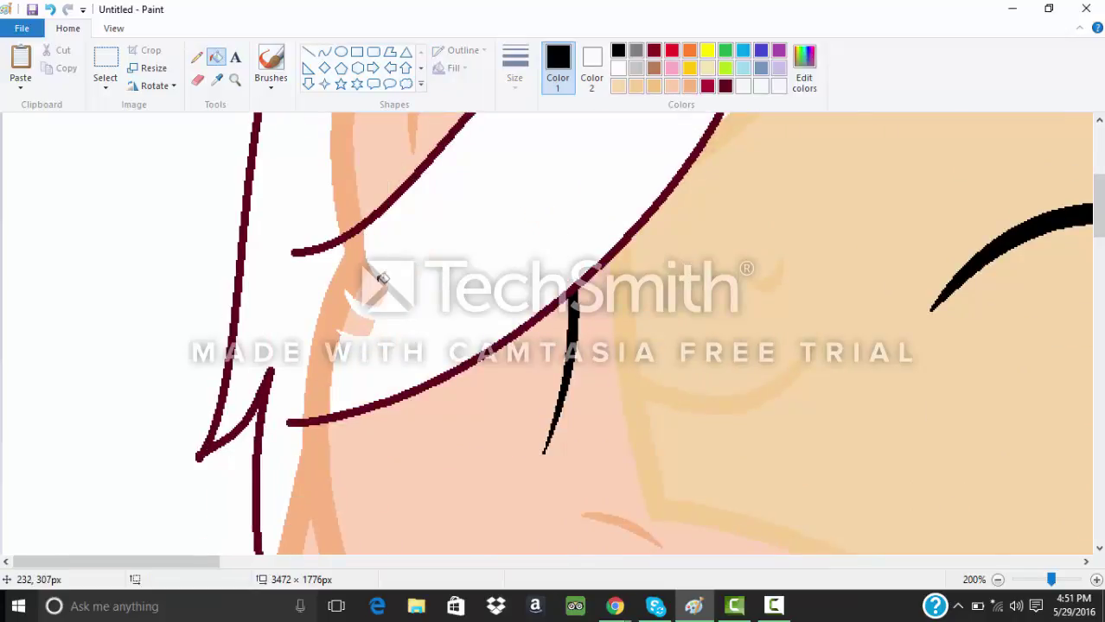
pyautogui.rightClick(381, 279)
# Step: Fill the neck and the winged pony's foreleg areas inside the long hair strand with white
pyautogui.scroll(-7, 1065, 252)
pyautogui.rightClick(368, 245)
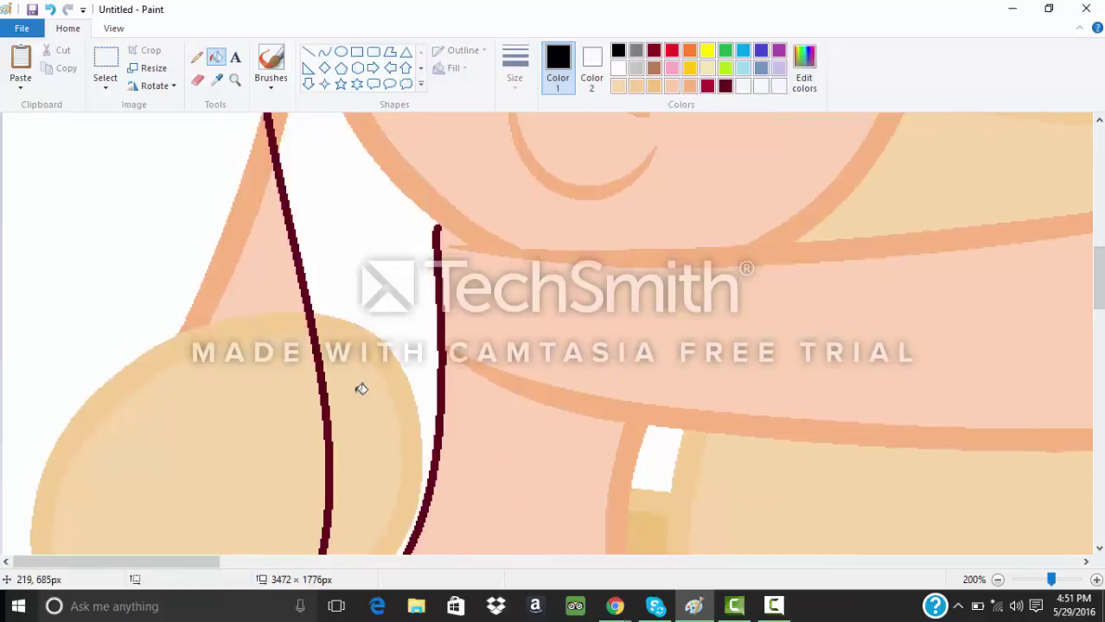
pyautogui.rightClick(361, 389)
# Step: Erase the smaller pony's head outline where it crosses the hair between the ear and the fringe edge
pyautogui.scroll(7, 467, 384)
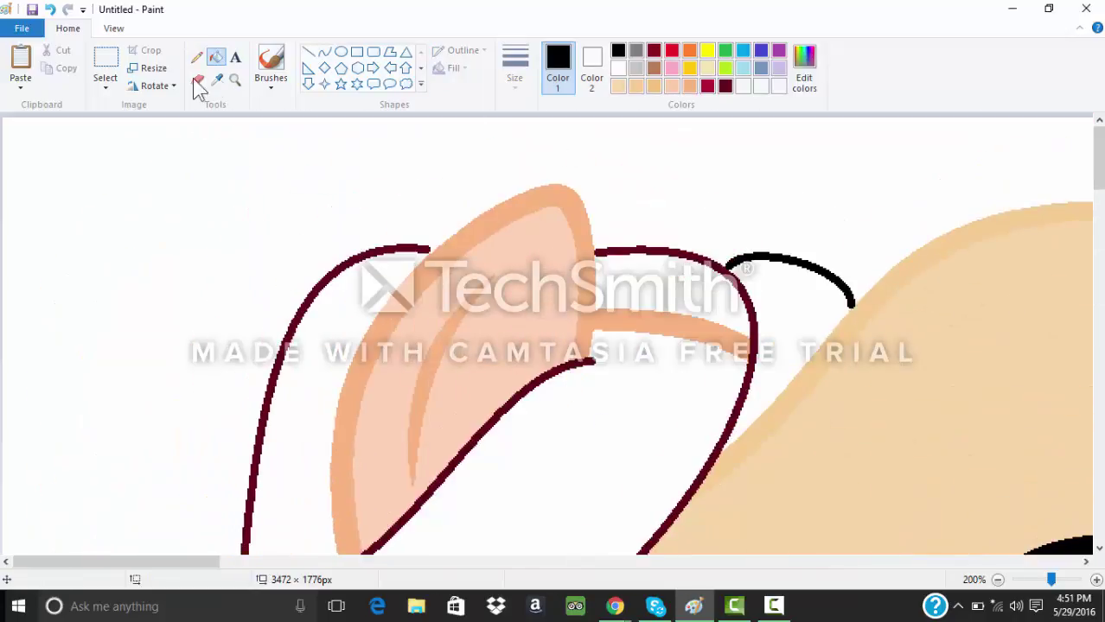
pyautogui.click(197, 80)
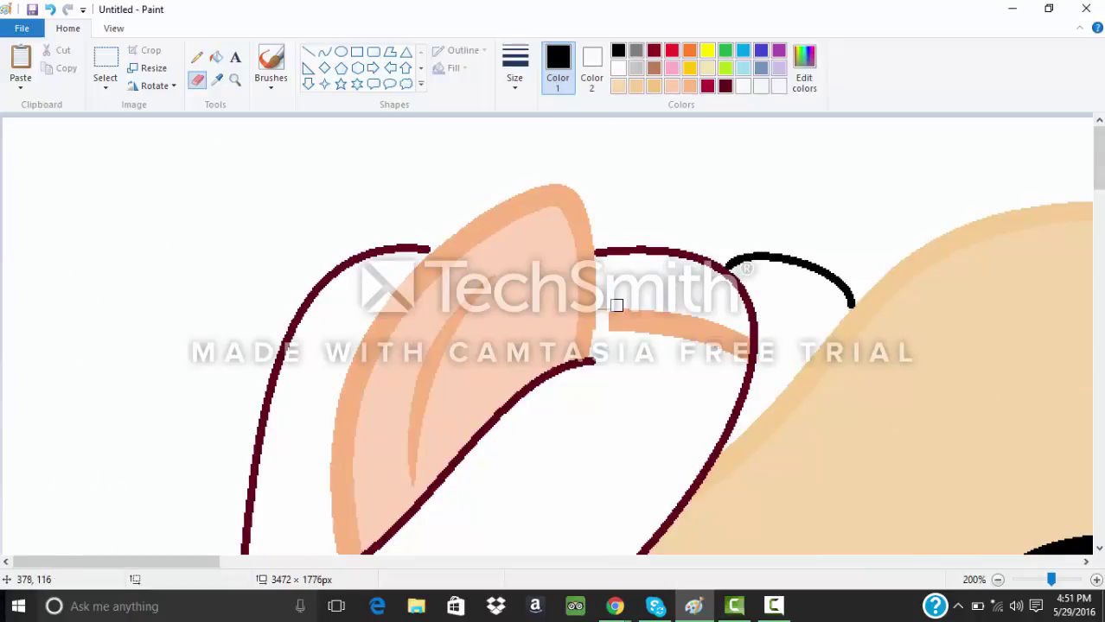
pyautogui.moveTo(605, 313); pyautogui.dragTo(748, 339)
pyautogui.scroll(-6, 577, 145)
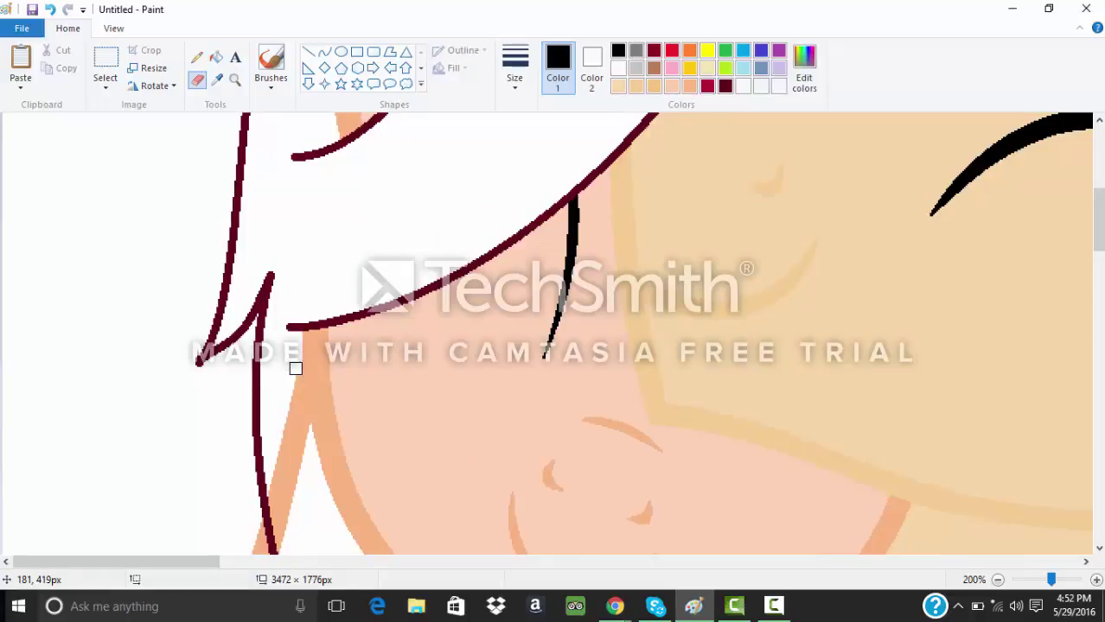
# Step: Separate the neck outline from the face outline with a white curve, then fill the neck outline inside the strand with white
pyautogui.click(324, 52)
pyautogui.click(618, 68)
pyautogui.moveTo(296, 364); pyautogui.dragTo(309, 435)
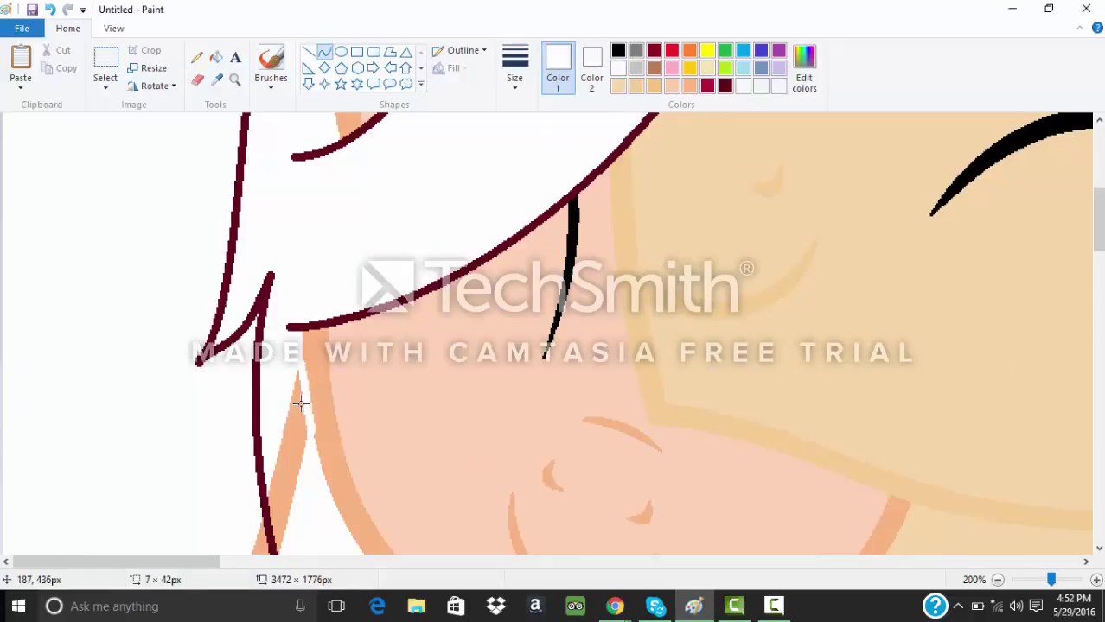
pyautogui.moveTo(301, 395); pyautogui.dragTo(303, 410)
pyautogui.click(279, 282)
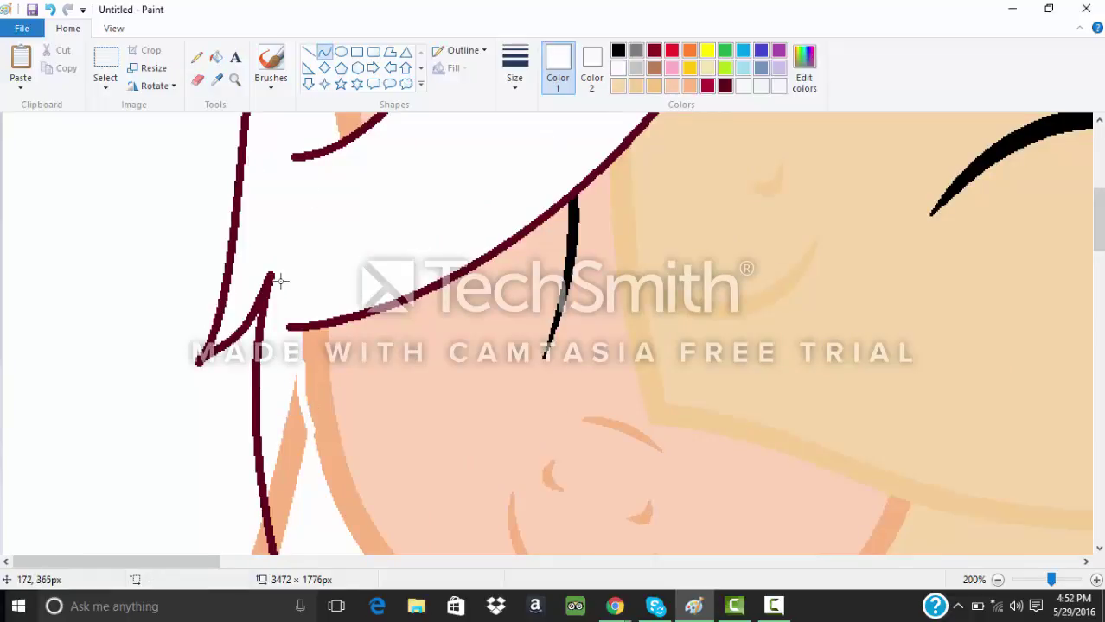
pyautogui.click(215, 57)
pyautogui.click(287, 458)
# Step: Fill the smaller pony's fringe and long strand with the saved red
pyautogui.click(996, 580)
pyautogui.click(996, 580)
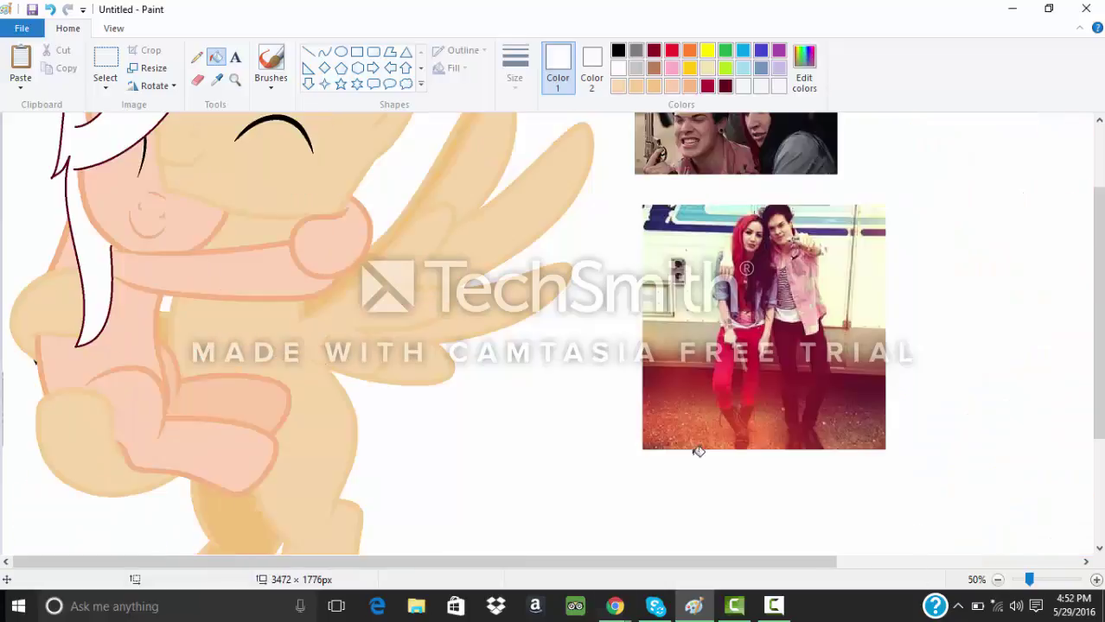
pyautogui.scroll(2, 505, 235)
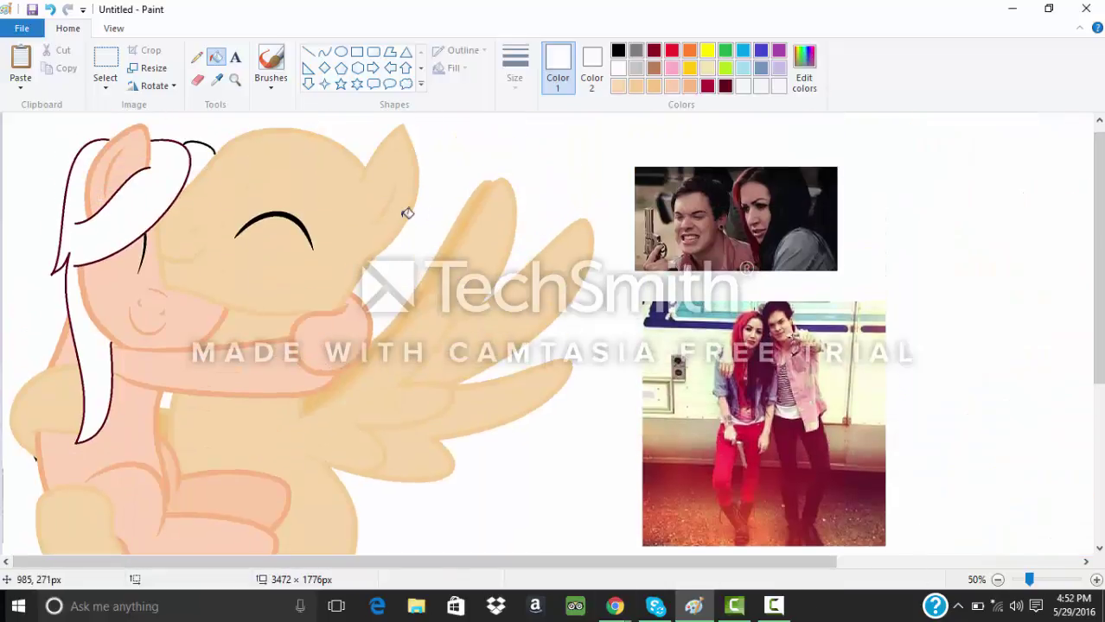
pyautogui.click(707, 86)
pyautogui.click(142, 178)
# Step: Save a slightly lighter shade of black as a custom color and fill the tuft behind the fringe with it
pyautogui.click(618, 51)
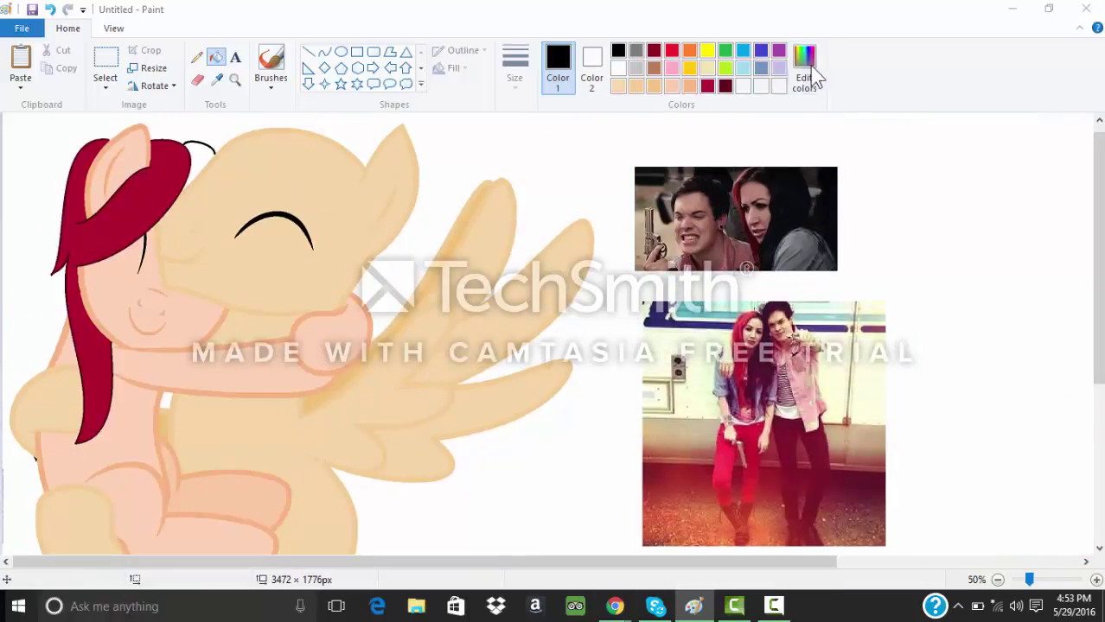
pyautogui.click(804, 73)
pyautogui.click(401, 411)
pyautogui.click(204, 157)
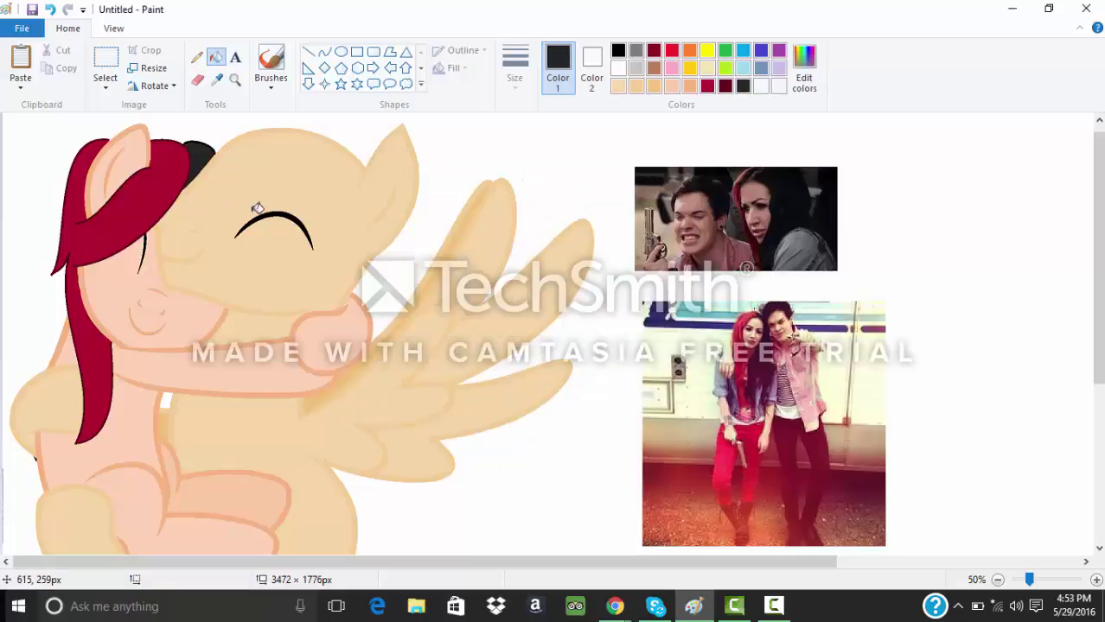
# Step: Try to draw a hair curve over the winged pony's head in the dark shade sampled from the man's hair
pyautogui.click(216, 79)
pyautogui.click(767, 307)
pyautogui.click(324, 51)
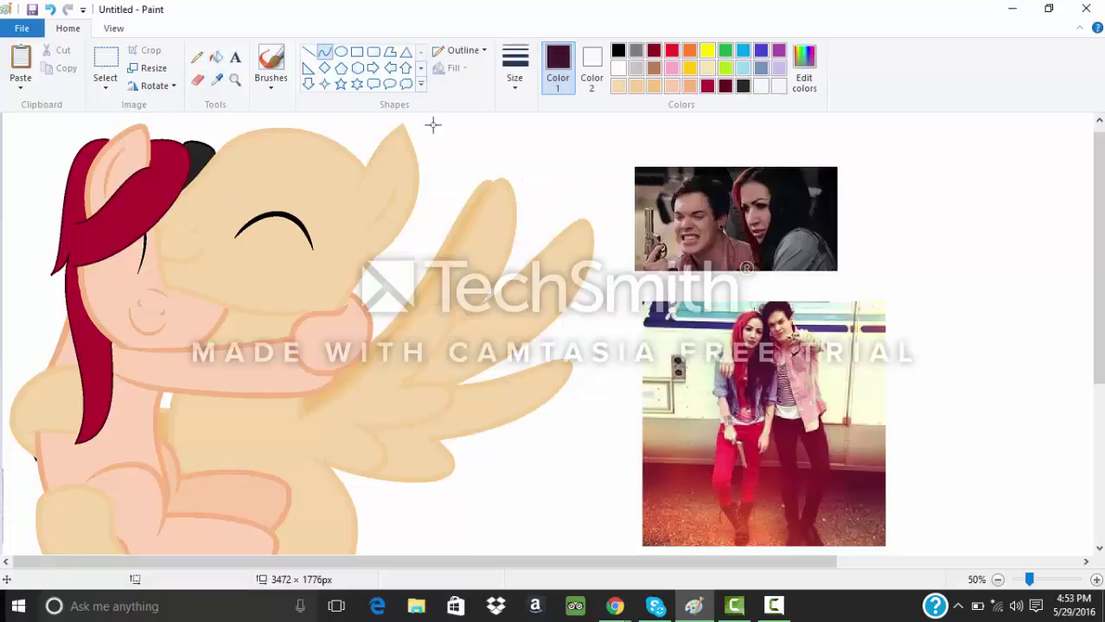
pyautogui.moveTo(386, 137)
pyautogui.mouseDown()
pyautogui.moveTo(208, 194)
pyautogui.moveTo(169, 180)
pyautogui.mouseUp()
pyautogui.moveTo(339, 145)
pyautogui.mouseDown()
pyautogui.moveTo(311, 38)
pyautogui.moveTo(274, 85)
pyautogui.moveTo(339, 74)
pyautogui.mouseUp()
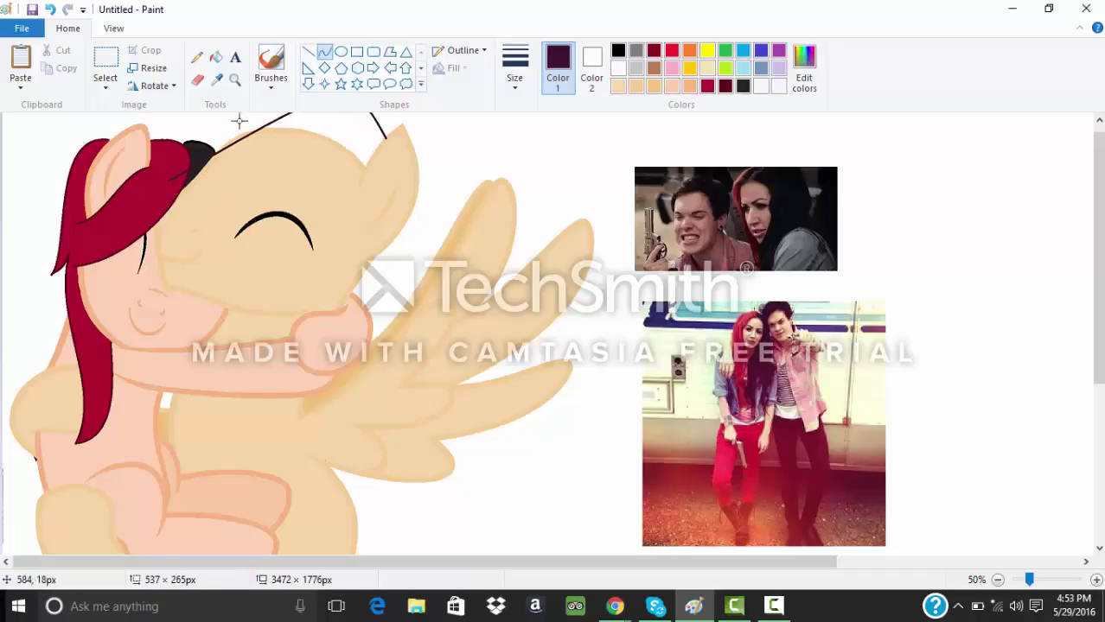
pyautogui.moveTo(251, 134); pyautogui.dragTo(177, 85)
pyautogui.click(235, 79)
pyautogui.click(251, 208)
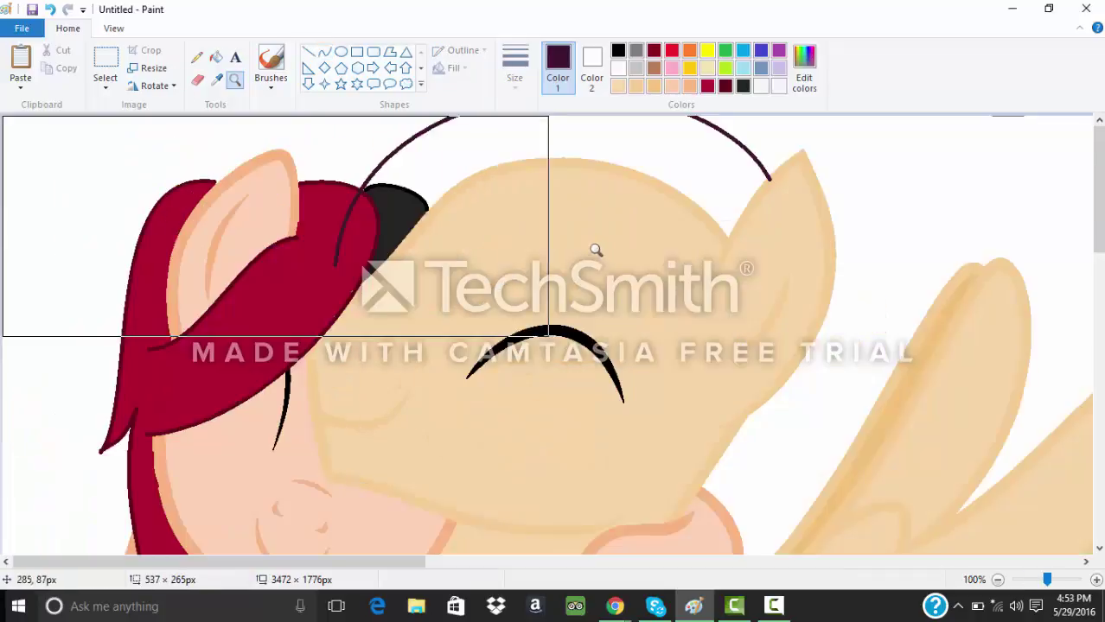
pyautogui.click(50, 9)
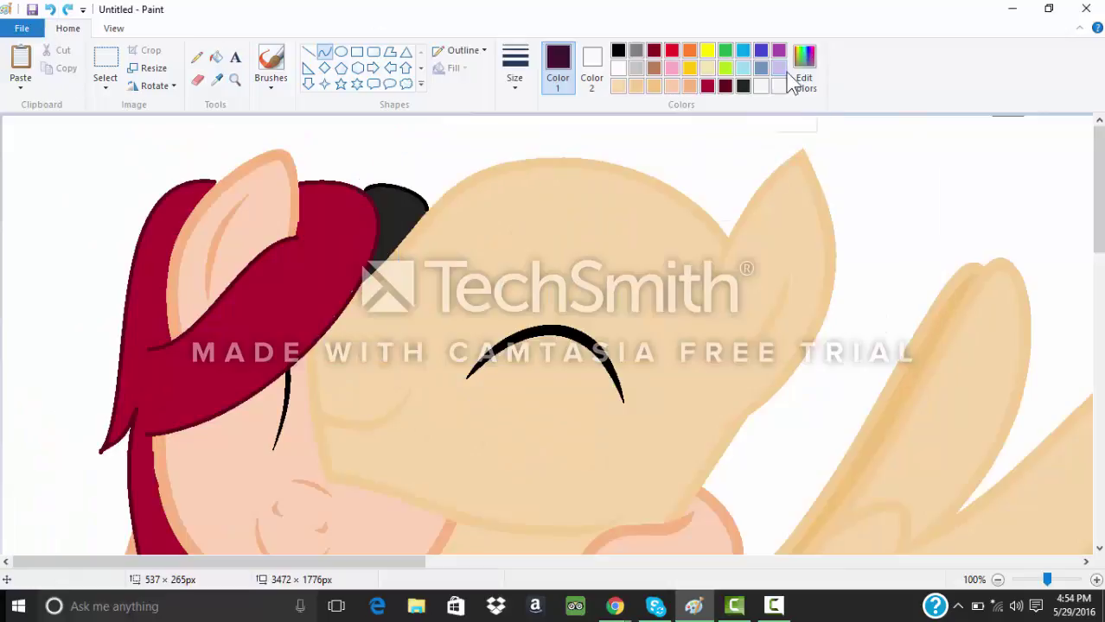
# Step: Save a dark brown with luminance 30 as a custom color and choose the Line tool
pyautogui.click(804, 69)
pyautogui.click(386, 282)
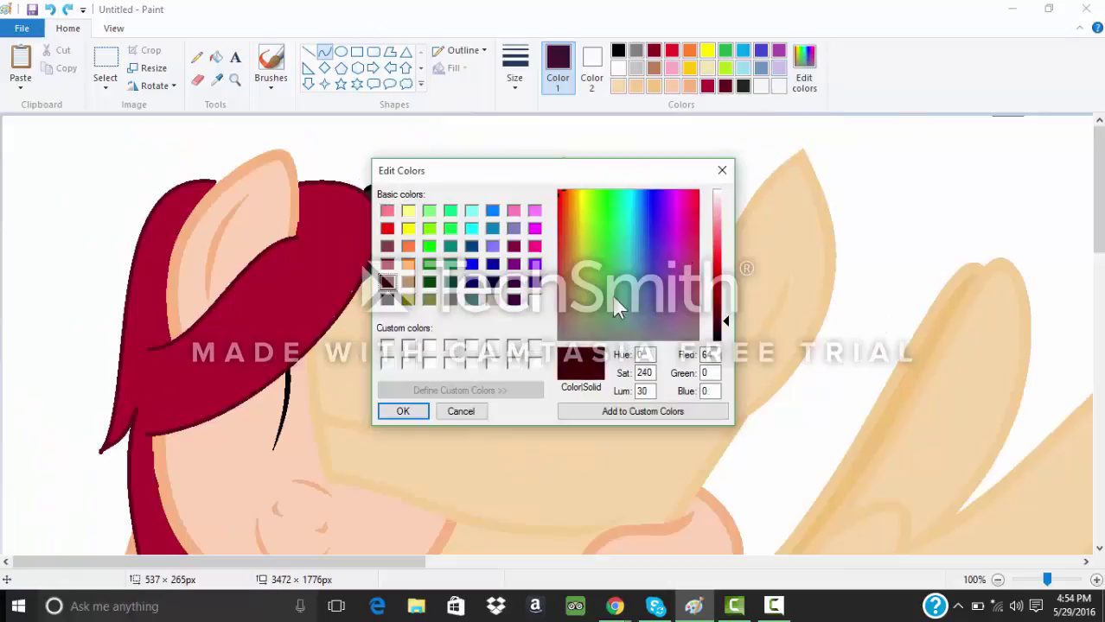
pyautogui.moveTo(588, 214); pyautogui.dragTo(568, 250)
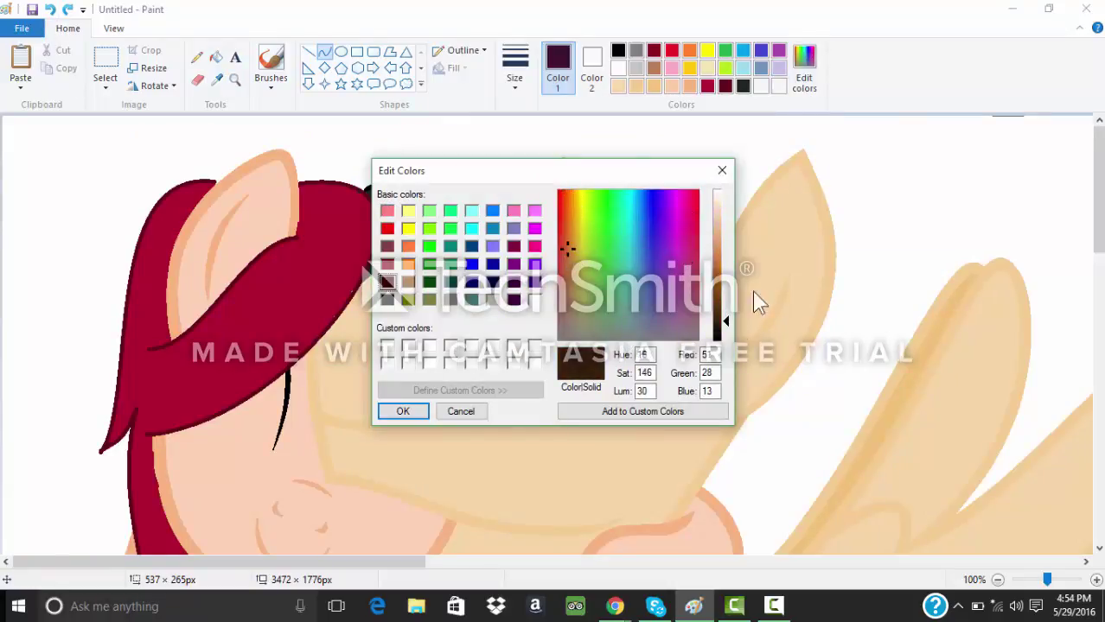
pyautogui.click(403, 411)
pyautogui.click(309, 52)
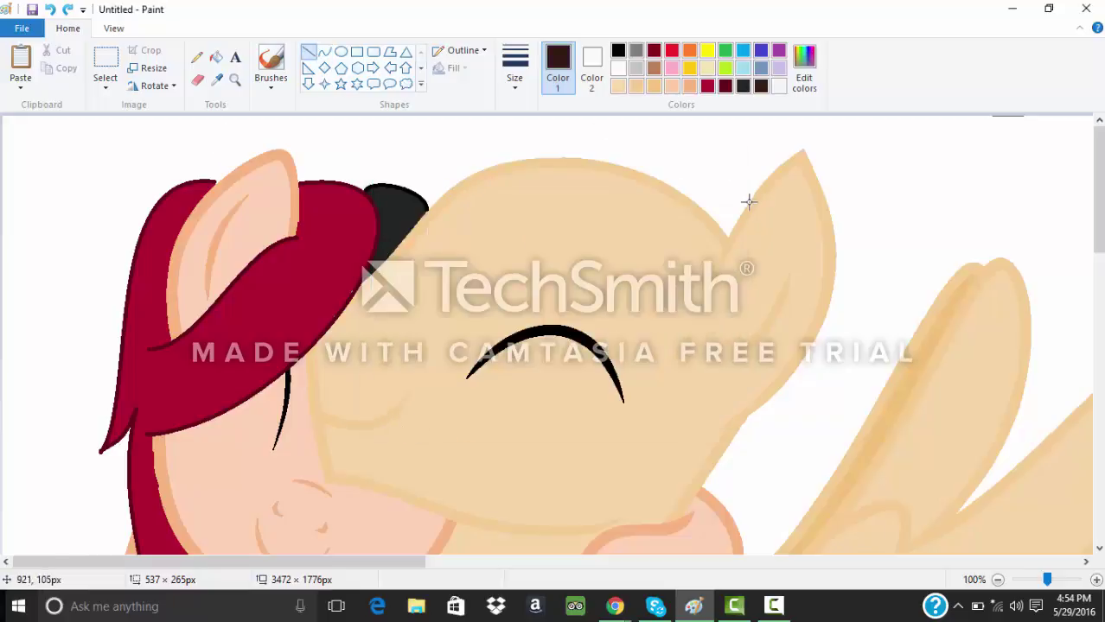
# Step: Draw an arched dark brown Curve over the winged pony's head from its ear to the edge of the red fringe
pyautogui.moveTo(748, 202); pyautogui.dragTo(345, 277)
pyautogui.click(51, 9)
pyautogui.click(324, 52)
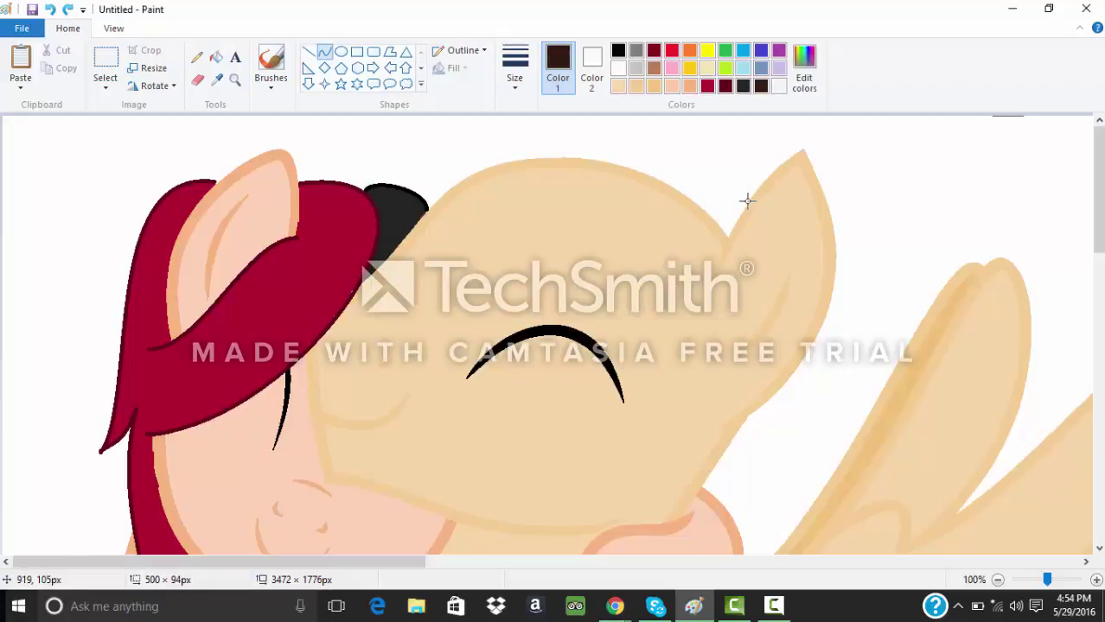
pyautogui.moveTo(747, 201); pyautogui.dragTo(346, 270)
pyautogui.moveTo(536, 235)
pyautogui.mouseDown()
pyautogui.moveTo(518, 112)
pyautogui.moveTo(501, 170)
pyautogui.moveTo(414, 95)
pyautogui.moveTo(427, 32)
pyautogui.moveTo(403, 101)
pyautogui.moveTo(441, 136)
pyautogui.mouseUp()
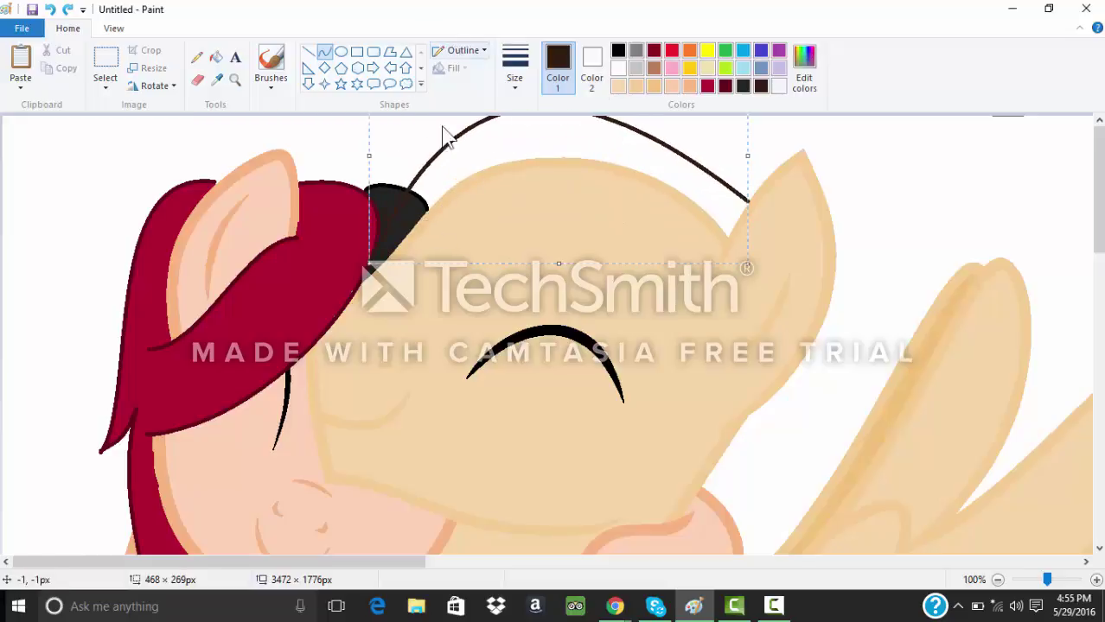
pyautogui.click(373, 268)
# Step: Try to draw a short curved strand from the end of the arch down the winged pony's forehead
pyautogui.moveTo(370, 261)
pyautogui.mouseDown()
pyautogui.moveTo(465, 214)
pyautogui.moveTo(370, 261)
pyautogui.moveTo(395, 353)
pyautogui.mouseUp()
pyautogui.click(52, 10)
pyautogui.moveTo(379, 311); pyautogui.dragTo(345, 319)
pyautogui.click(372, 351)
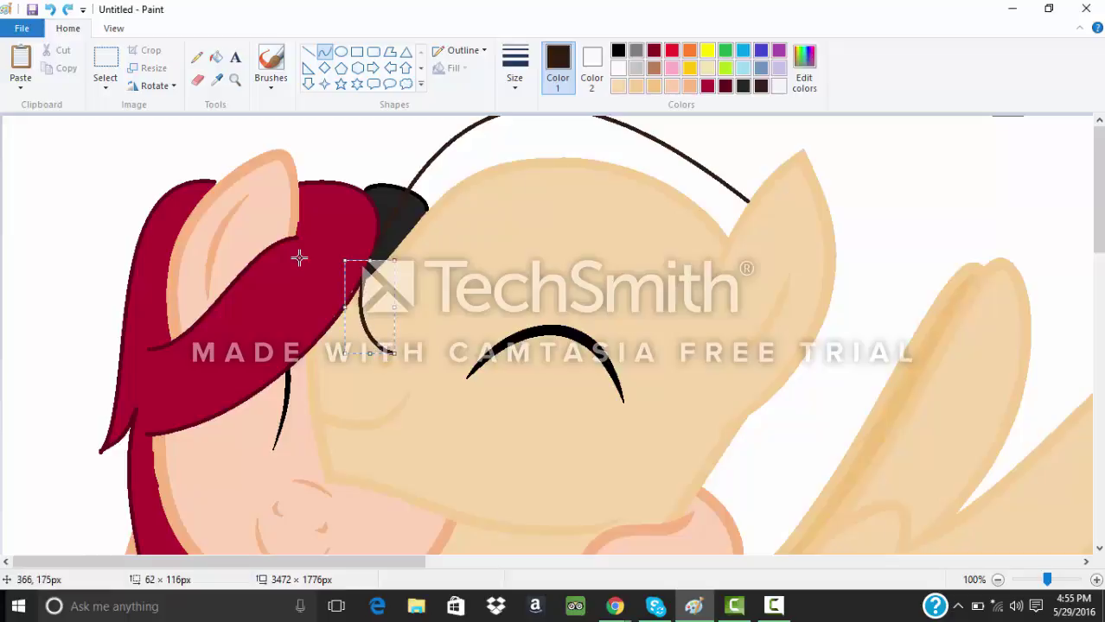
pyautogui.moveTo(446, 329); pyautogui.dragTo(445, 257)
pyautogui.click(49, 9)
pyautogui.moveTo(358, 267); pyautogui.dragTo(348, 329)
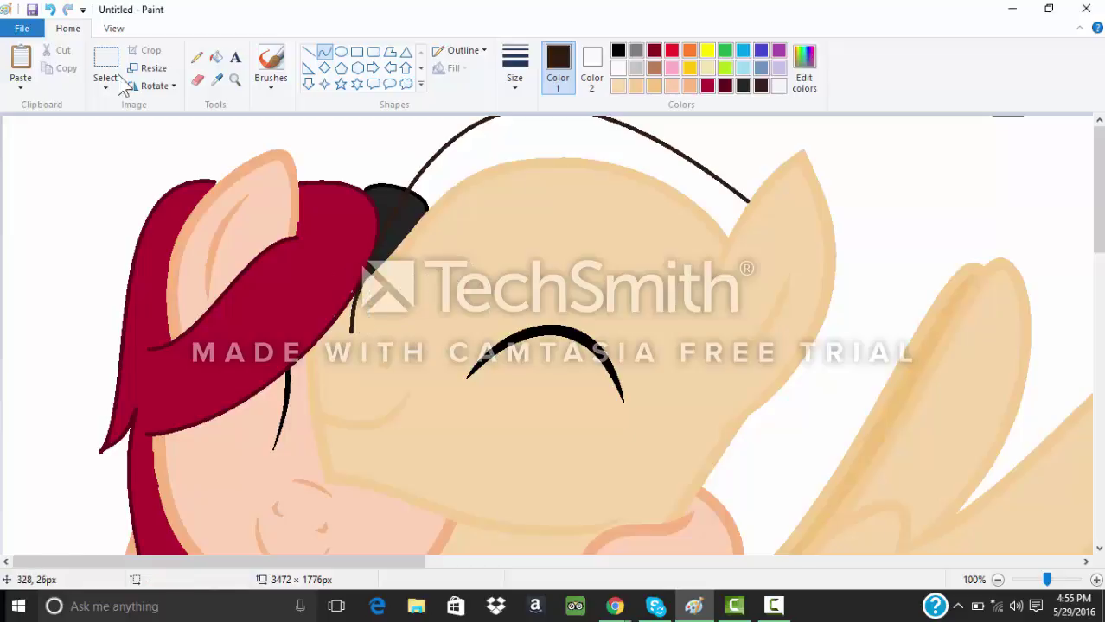
pyautogui.click(234, 80)
pyautogui.click(420, 281)
pyautogui.click(325, 53)
pyautogui.moveTo(444, 299); pyautogui.dragTo(401, 414)
pyautogui.click(537, 414)
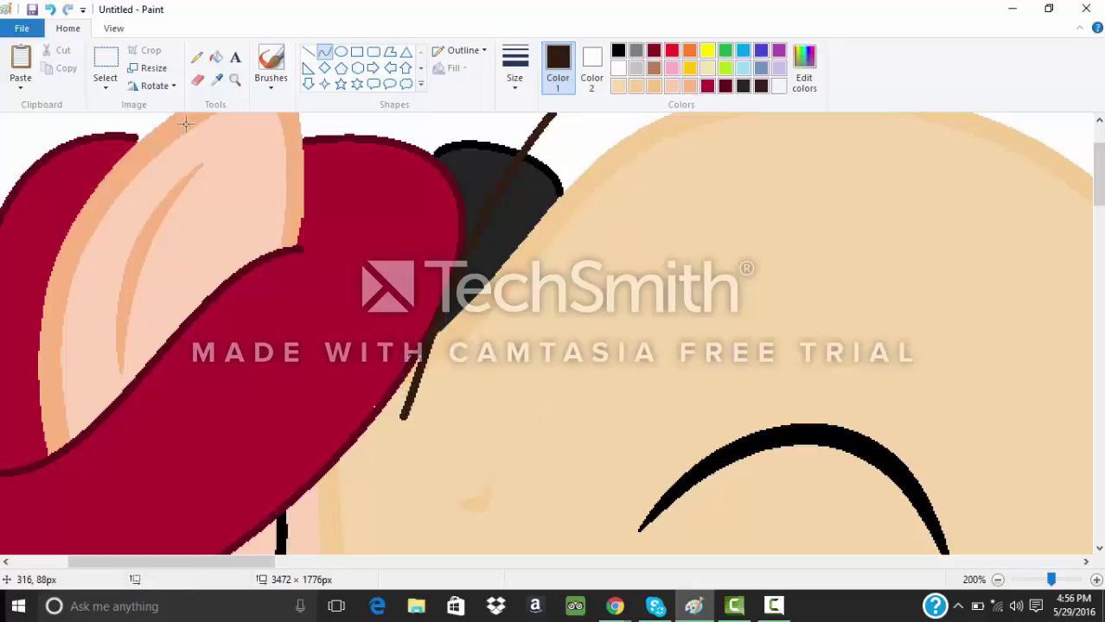
pyautogui.click(49, 9)
# Step: Draw the winged pony's front strand down to a point and a long fringe curve back above the closed eye
pyautogui.moveTo(445, 298)
pyautogui.mouseDown()
pyautogui.moveTo(400, 454)
pyautogui.moveTo(778, 359)
pyautogui.mouseUp()
pyautogui.click(407, 370)
pyautogui.click(404, 395)
pyautogui.click(414, 493)
pyautogui.click(537, 350)
pyautogui.click(651, 342)
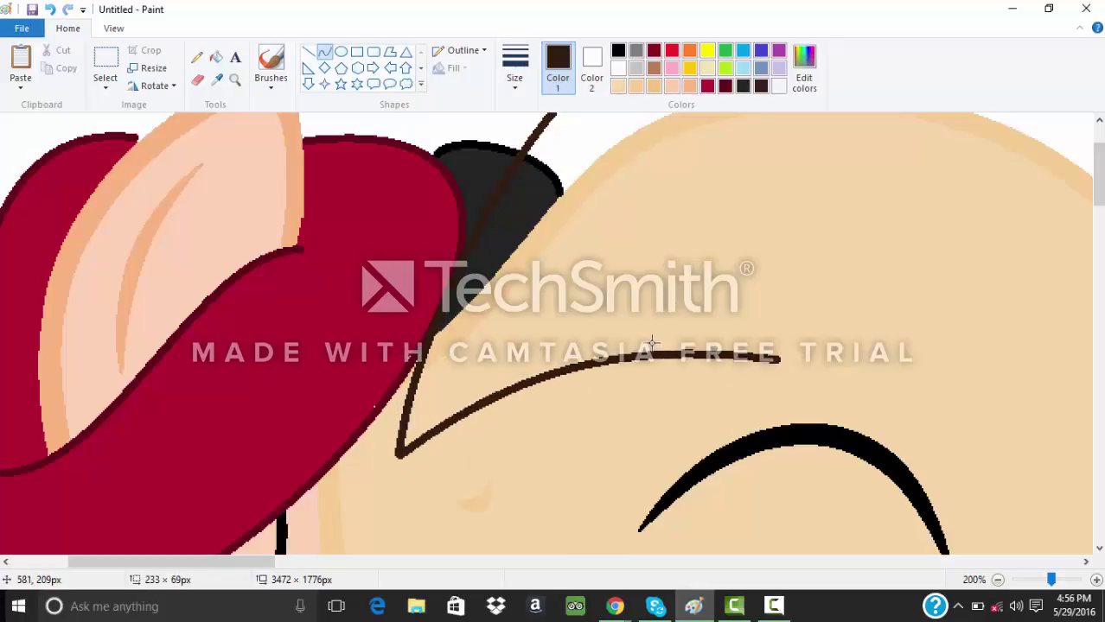
pyautogui.click(900, 383)
# Step: Add a short notch curve and a second fringe lock over the winged pony's closed eye
pyautogui.moveTo(273, 564); pyautogui.dragTo(335, 563)
pyautogui.moveTo(450, 356)
pyautogui.mouseDown()
pyautogui.moveTo(409, 426)
pyautogui.moveTo(550, 358)
pyautogui.mouseUp()
pyautogui.moveTo(512, 363); pyautogui.dragTo(504, 356)
pyautogui.click(504, 356)
pyautogui.click(648, 434)
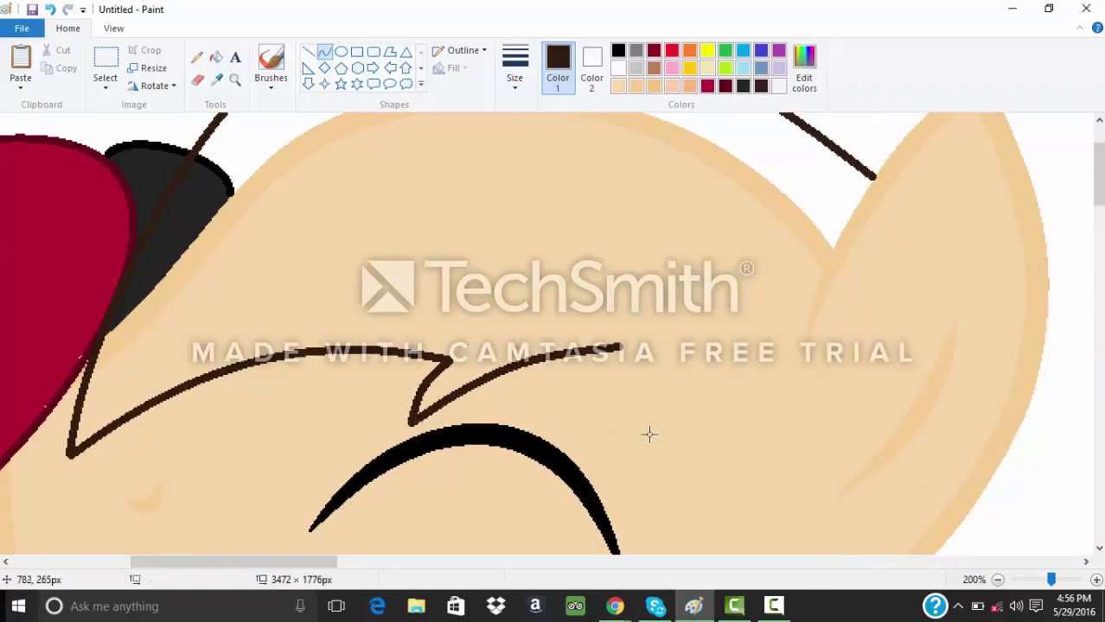
# Step: Draw a third pointed fringe lock and finish the hairline with a wavy curve up to the base of the ear
pyautogui.moveTo(619, 346); pyautogui.dragTo(632, 443)
pyautogui.moveTo(623, 383); pyautogui.dragTo(605, 390)
pyautogui.click(605, 391)
pyautogui.click(663, 460)
pyautogui.moveTo(633, 444)
pyautogui.mouseDown()
pyautogui.moveTo(745, 310)
pyautogui.moveTo(808, 319)
pyautogui.mouseUp()
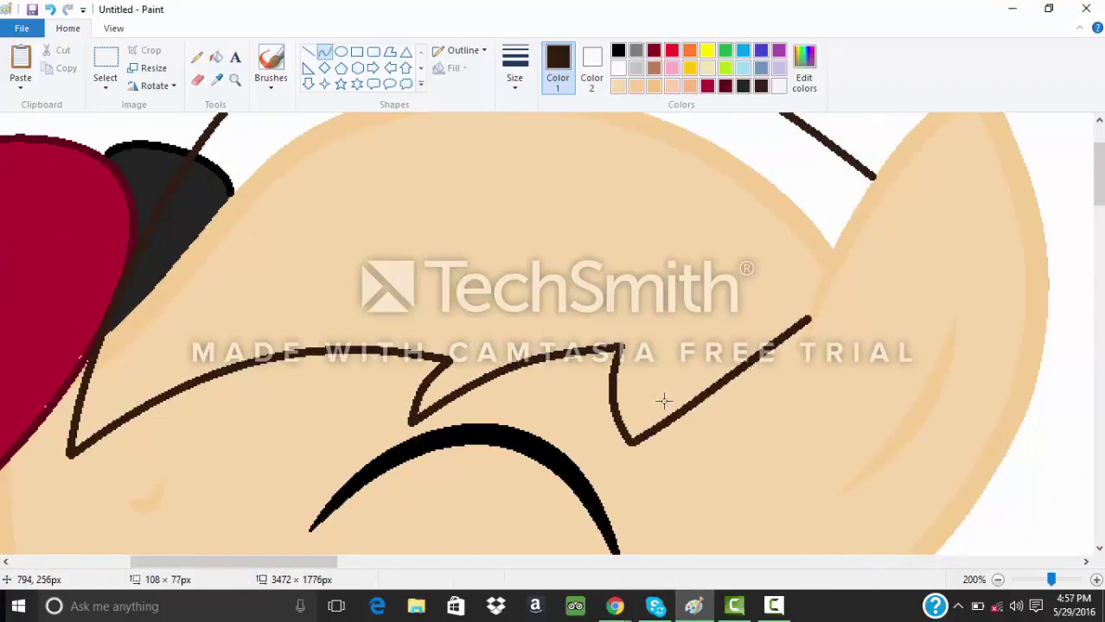
pyautogui.moveTo(663, 401); pyautogui.dragTo(637, 346)
pyautogui.moveTo(637, 346); pyautogui.dragTo(728, 366)
pyautogui.click(877, 300)
# Step: Fill the head and the overlapping part of the black tuft inside the winged pony's hair outline with white
pyautogui.moveTo(1098, 204); pyautogui.dragTo(1098, 184)
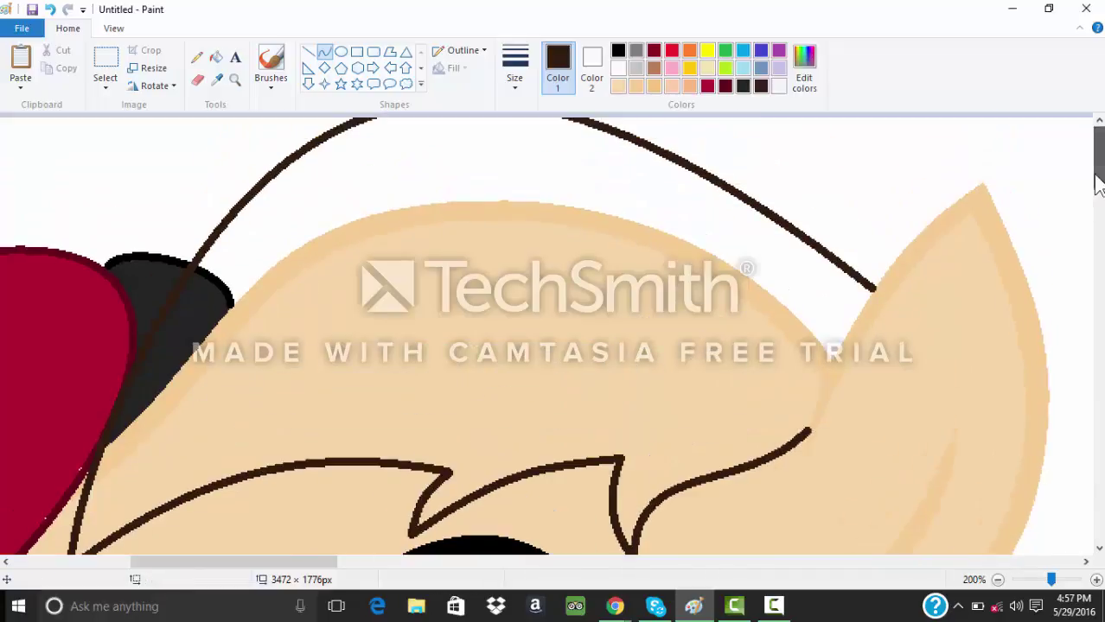
pyautogui.click(216, 57)
pyautogui.rightClick(409, 218)
pyautogui.click(49, 10)
pyautogui.rightClick(221, 303)
pyautogui.hotkey('ctrl', 'z')
pyautogui.hotkey('ctrl', 'z')
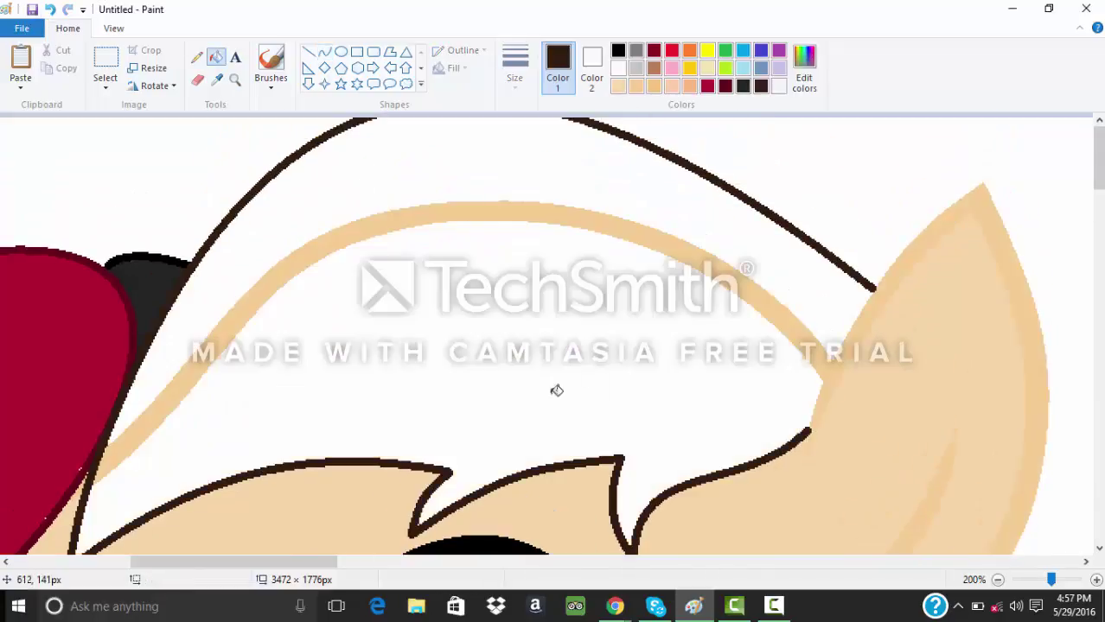
# Step: Separate the old head outline from the ear with a short white curve and fill that outline with white
pyautogui.click(198, 79)
pyautogui.click(618, 69)
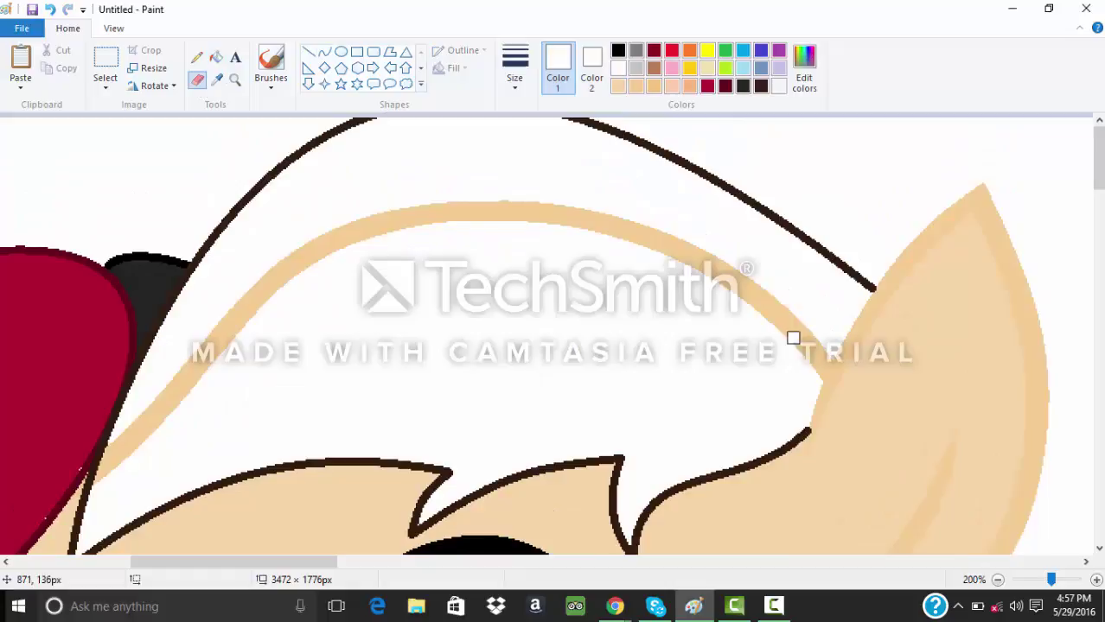
pyautogui.click(324, 52)
pyautogui.moveTo(821, 369); pyautogui.dragTo(830, 366)
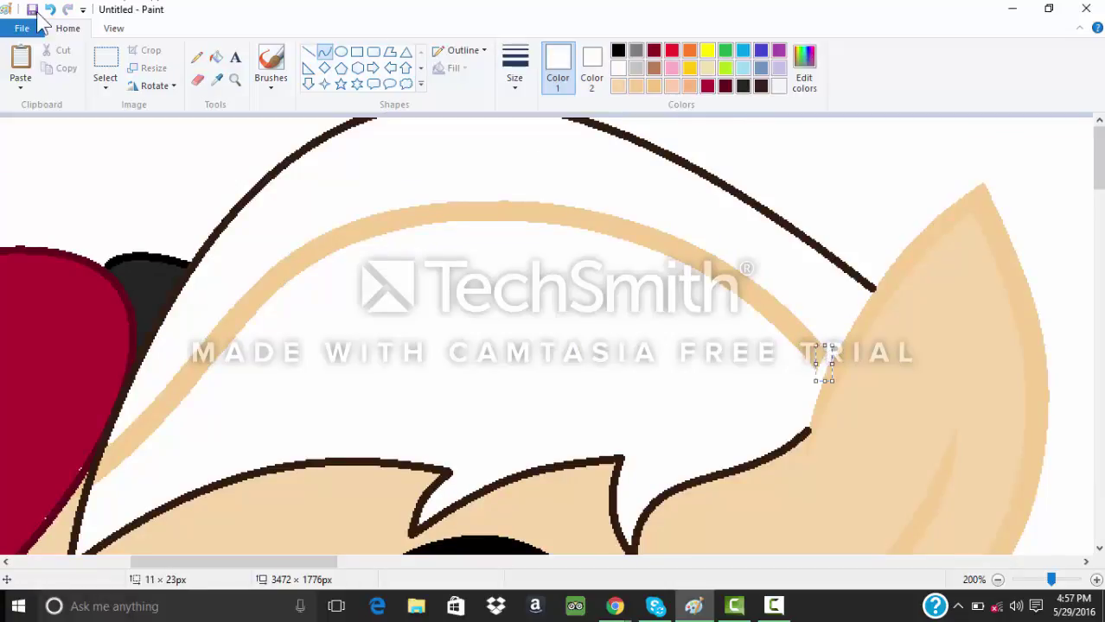
pyautogui.click(49, 10)
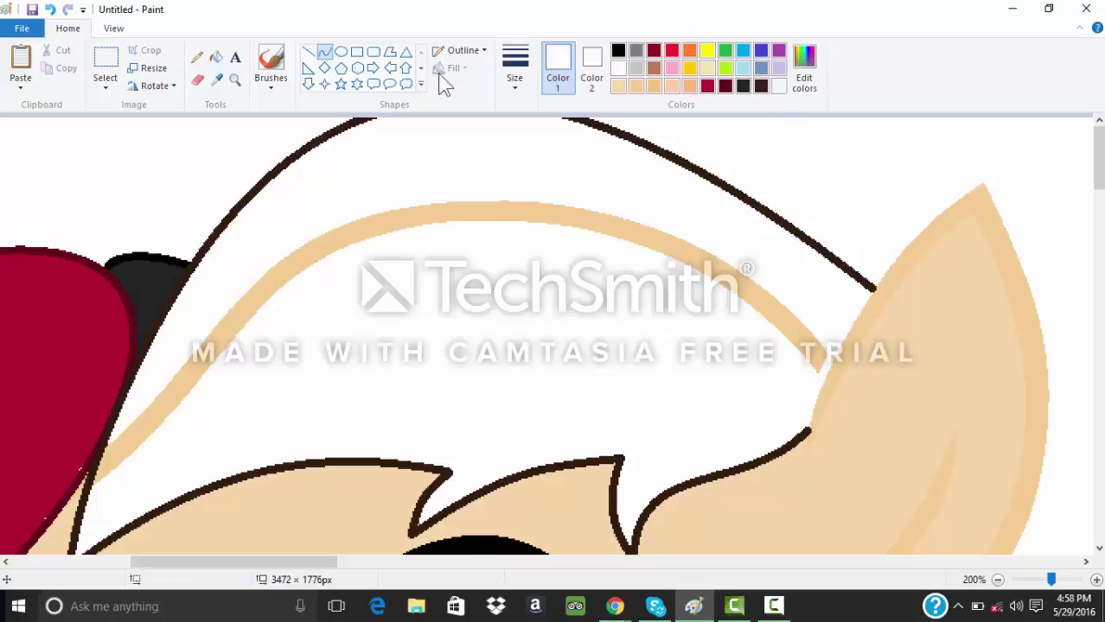
pyautogui.click(216, 57)
pyautogui.click(402, 210)
# Step: Mix a lighter brown with luminance 46 from the saved dark brown and fill the winged pony's hair with it
pyautogui.click(761, 85)
pyautogui.click(803, 69)
pyautogui.moveTo(725, 319); pyautogui.dragTo(725, 310)
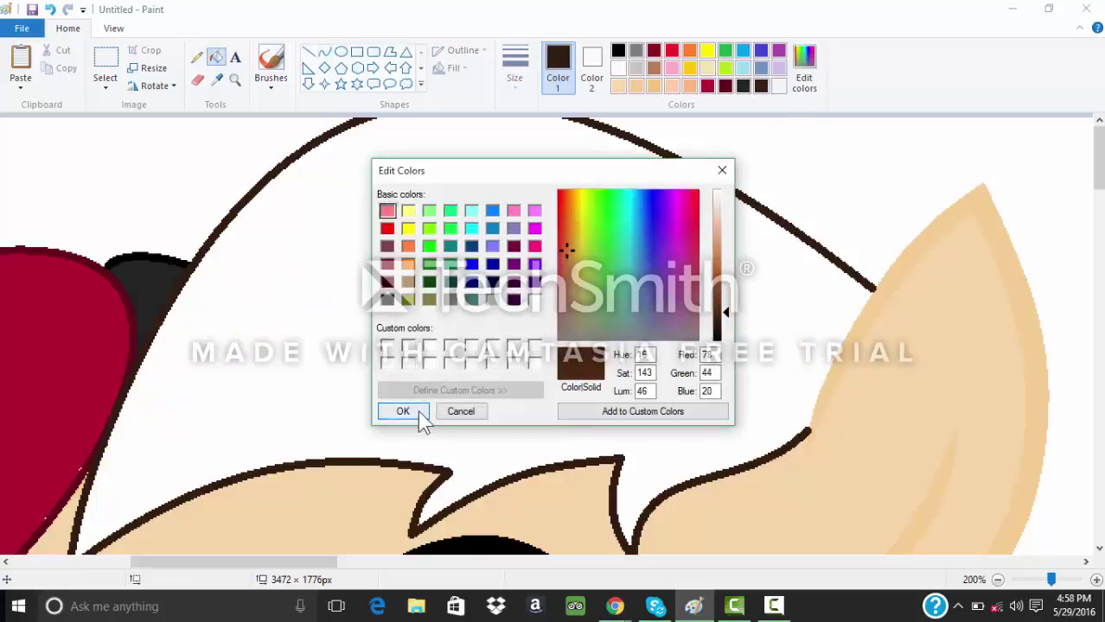
pyautogui.click(418, 410)
pyautogui.click(691, 294)
# Step: Try to draw a curve for the top of the winged pony's tail in the dark brown
pyautogui.moveTo(1098, 160); pyautogui.dragTo(1100, 190)
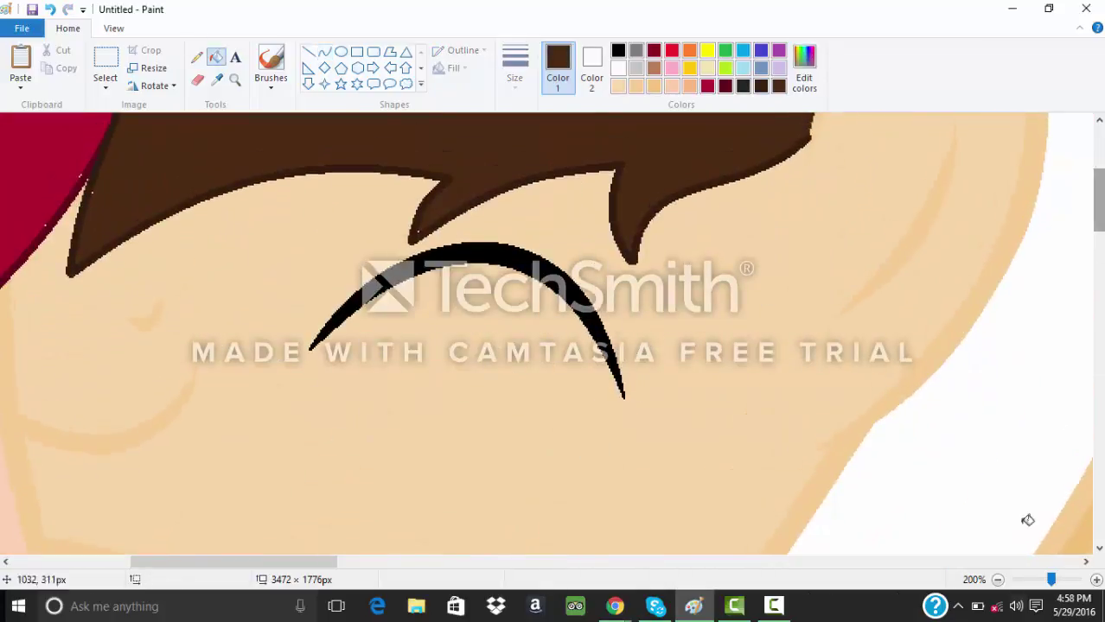
pyautogui.click(997, 580)
pyautogui.click(998, 580)
pyautogui.moveTo(701, 562); pyautogui.dragTo(574, 561)
pyautogui.moveTo(1101, 214); pyautogui.dragTo(1102, 267)
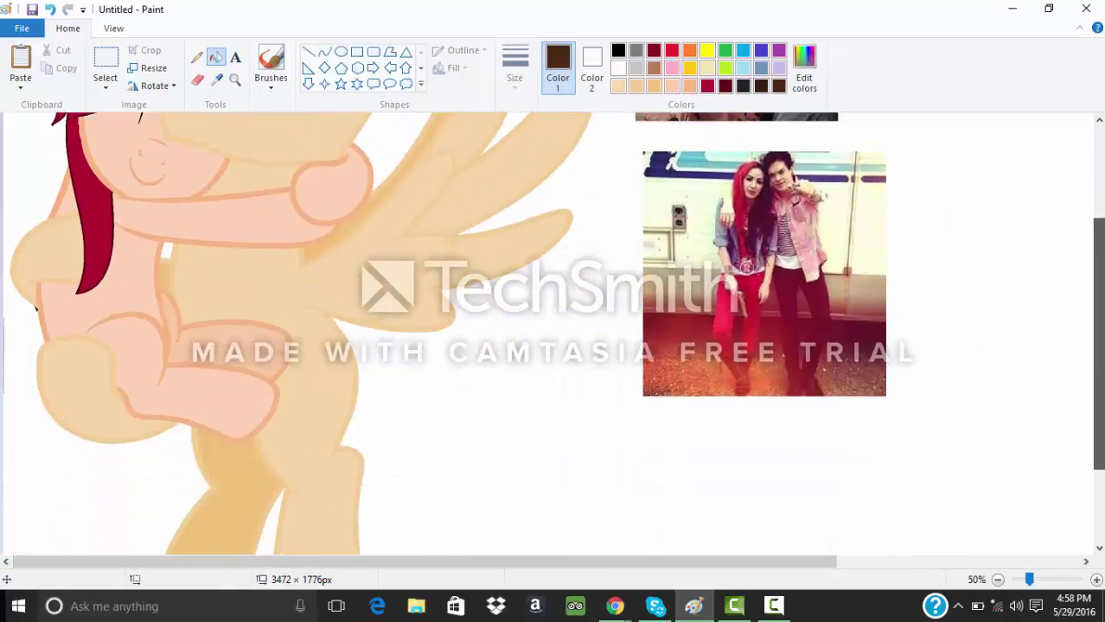
pyautogui.click(324, 52)
pyautogui.moveTo(353, 352)
pyautogui.mouseDown()
pyautogui.moveTo(419, 415)
pyautogui.moveTo(381, 326)
pyautogui.mouseUp()
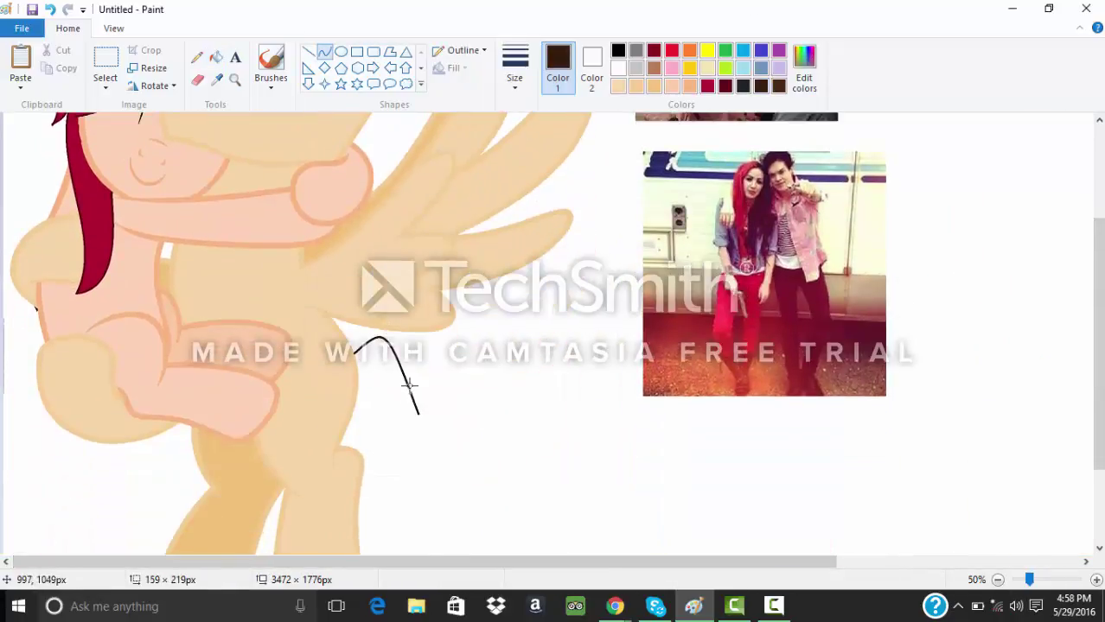
pyautogui.moveTo(408, 382); pyautogui.dragTo(431, 355)
pyautogui.hotkey('ctrl', 'z')
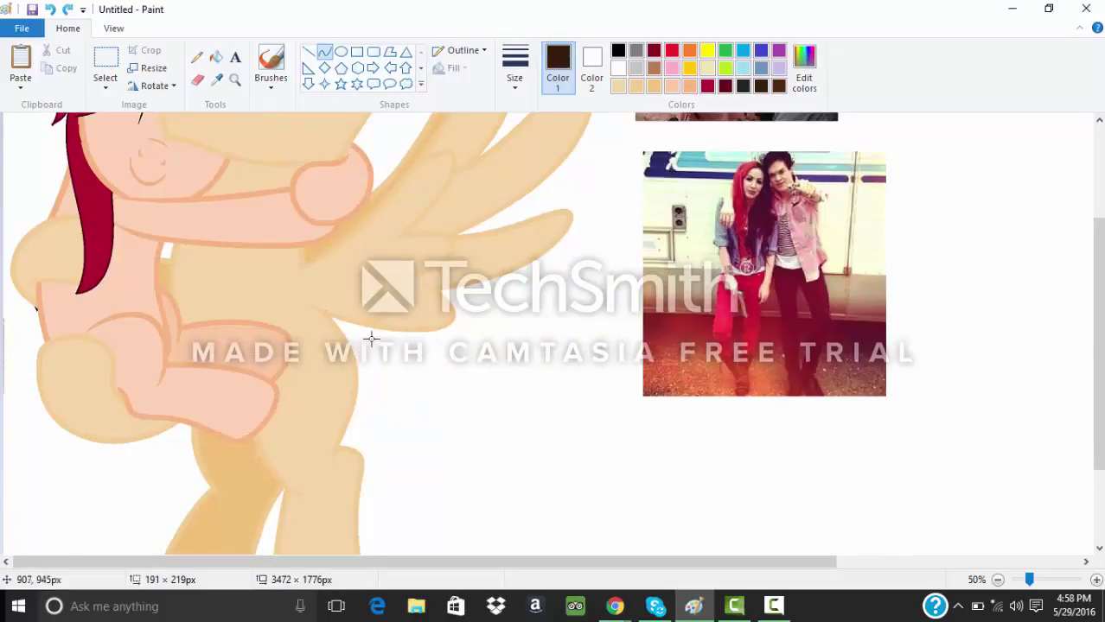
# Step: Try to draw the winged pony's tail with an arched top, a pointed notch and an S-shaped outer edge
pyautogui.moveTo(353, 350)
pyautogui.mouseDown()
pyautogui.moveTo(456, 390)
pyautogui.moveTo(480, 425)
pyautogui.mouseUp()
pyautogui.moveTo(386, 391); pyautogui.dragTo(400, 321)
pyautogui.moveTo(438, 366); pyautogui.dragTo(480, 334)
pyautogui.moveTo(482, 374)
pyautogui.mouseDown()
pyautogui.moveTo(442, 368)
pyautogui.moveTo(413, 505)
pyautogui.mouseUp()
pyautogui.click(441, 423)
pyautogui.click(433, 404)
pyautogui.click(432, 405)
pyautogui.click(414, 419)
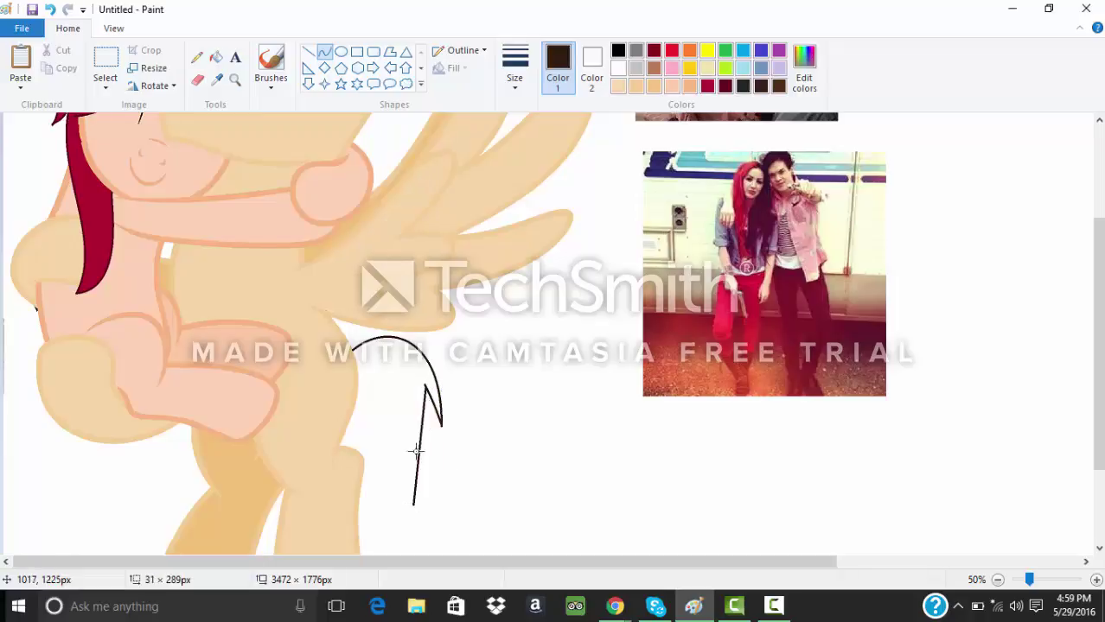
pyautogui.moveTo(415, 449); pyautogui.dragTo(444, 446)
pyautogui.moveTo(419, 497); pyautogui.dragTo(383, 473)
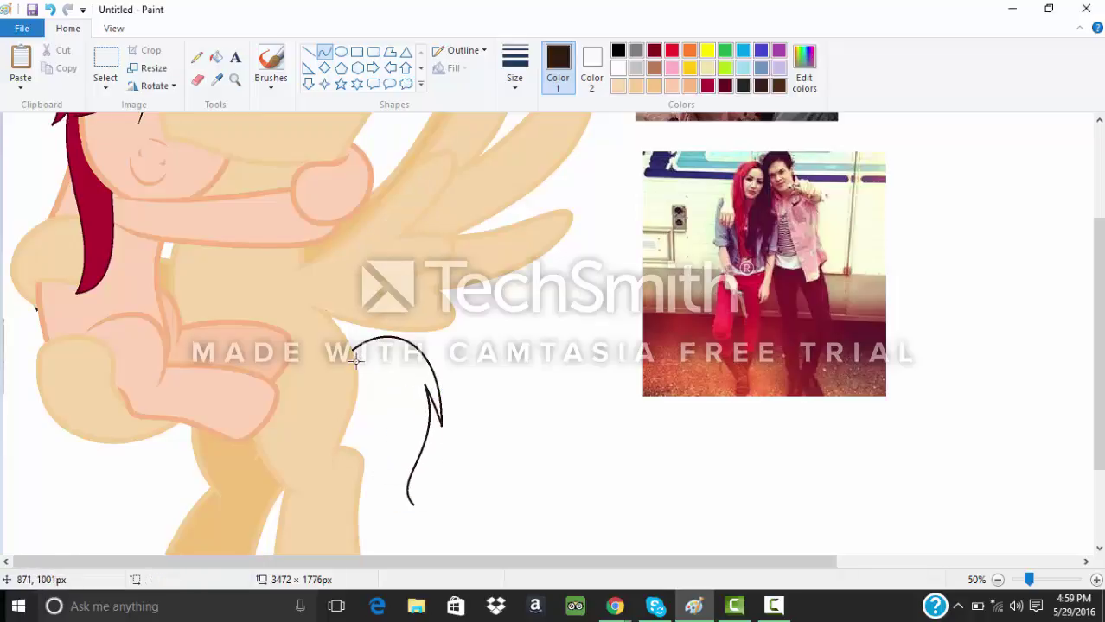
# Step: Close the tail with an inner S-curve from the rump to the tip, and undo the whole tail outline
pyautogui.moveTo(355, 361); pyautogui.dragTo(411, 505)
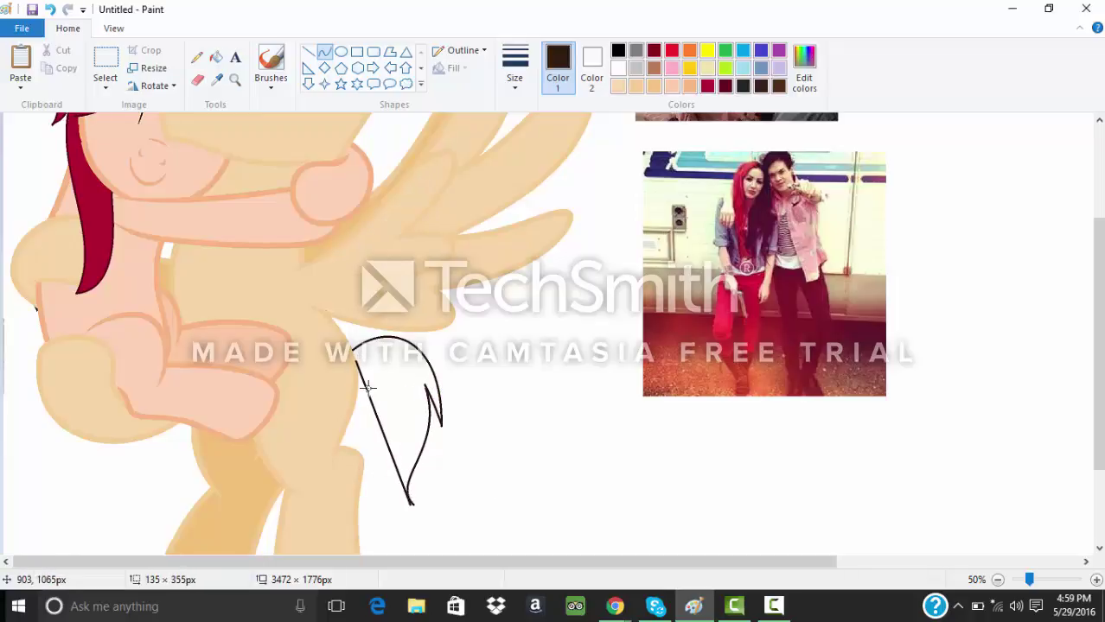
pyautogui.moveTo(368, 387); pyautogui.dragTo(365, 459)
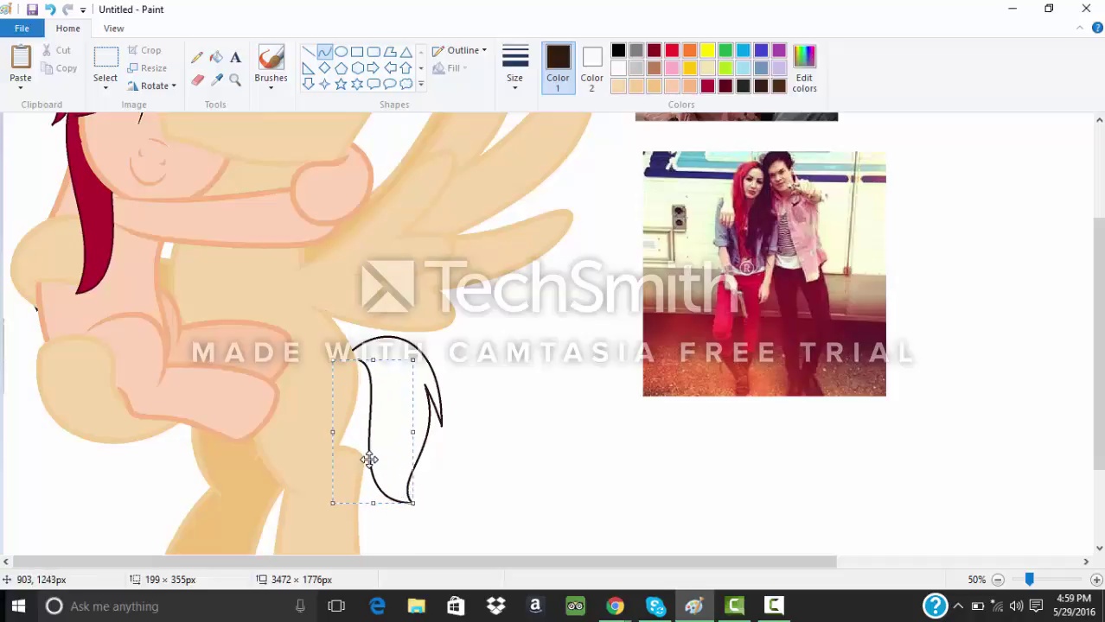
pyautogui.click(451, 366)
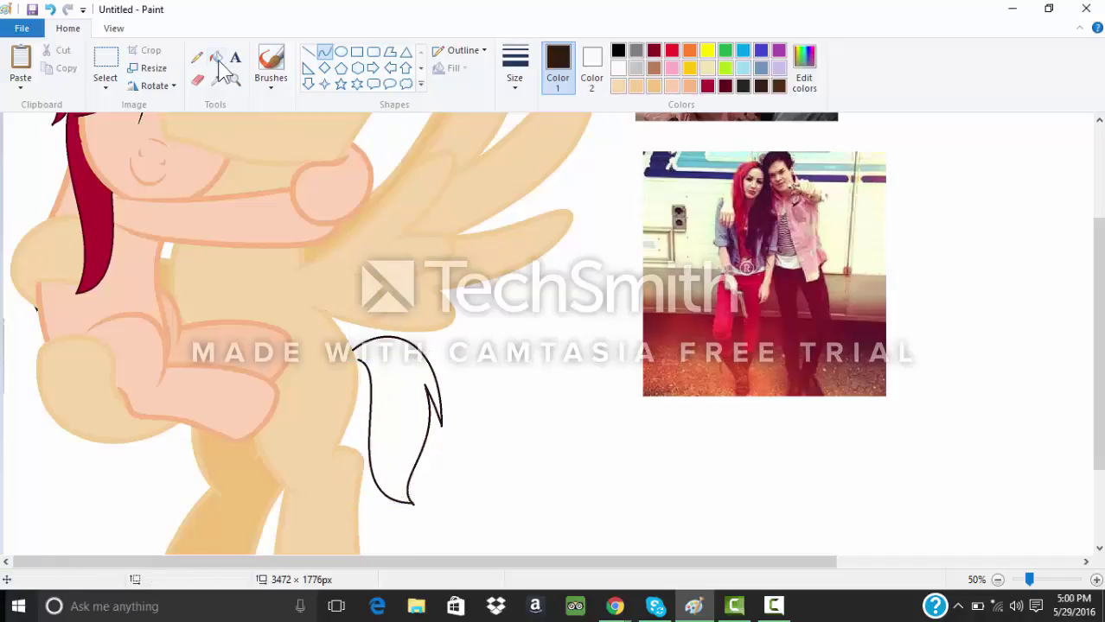
pyautogui.click(50, 9)
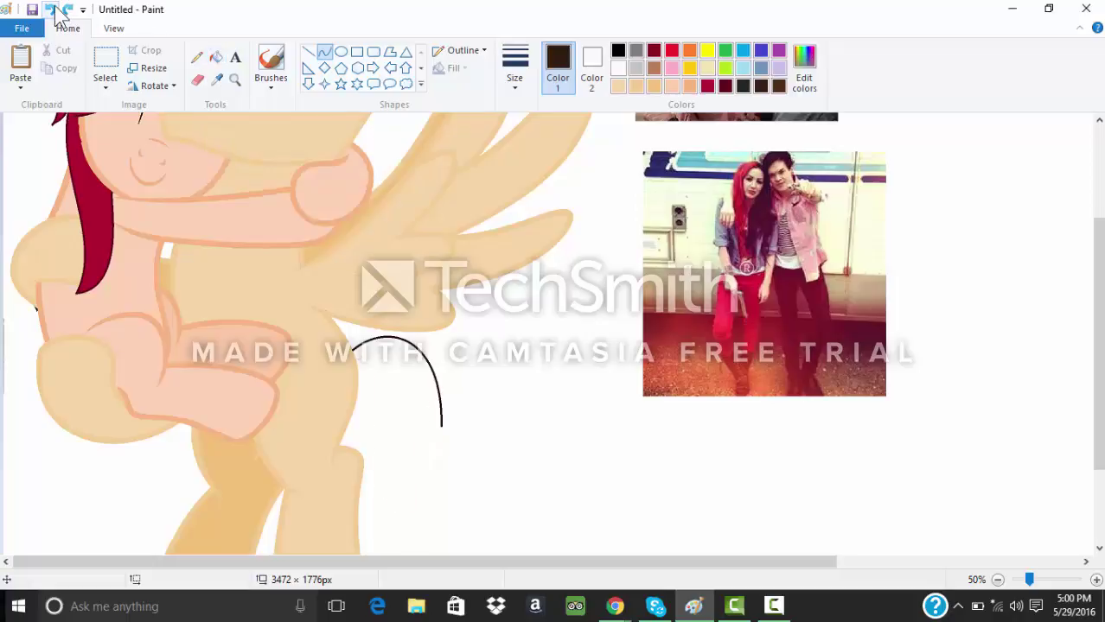
pyautogui.click(50, 9)
# Step: Draw two S-curves meeting at a point below the smaller pony for its tail, and set the color to black
pyautogui.rightClick(726, 97)
pyautogui.click(724, 88)
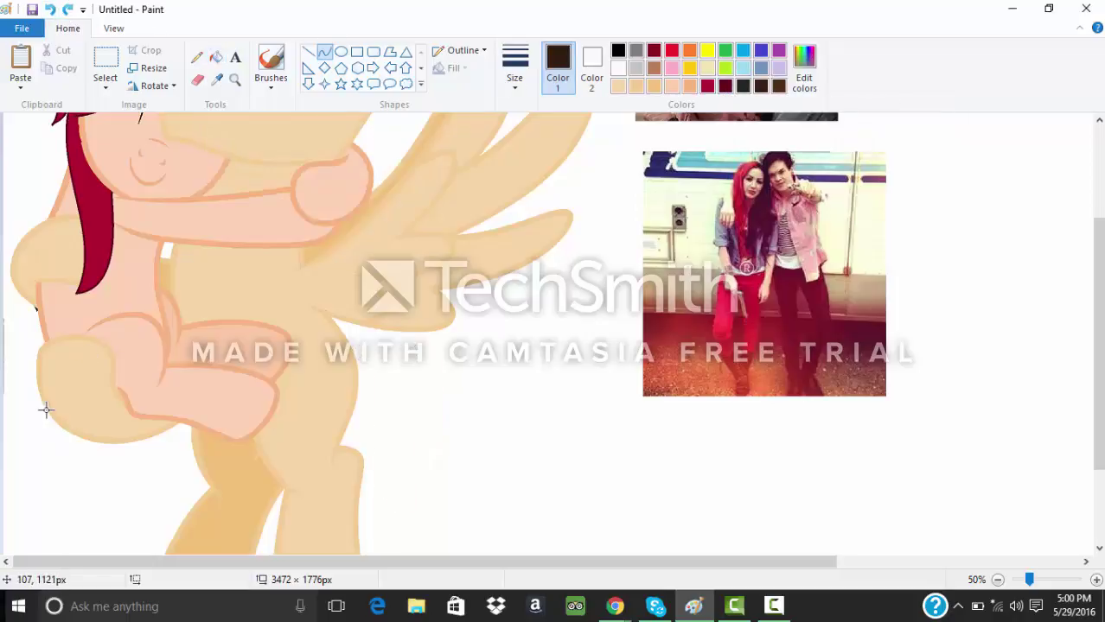
pyautogui.scroll(-2, 46, 411)
pyautogui.moveTo(42, 312)
pyautogui.mouseDown()
pyautogui.moveTo(71, 553)
pyautogui.moveTo(52, 517)
pyautogui.mouseUp()
pyautogui.moveTo(48, 408); pyautogui.dragTo(9, 406)
pyautogui.moveTo(43, 495)
pyautogui.mouseDown()
pyautogui.moveTo(77, 502)
pyautogui.moveTo(110, 432)
pyautogui.moveTo(121, 439)
pyautogui.mouseUp()
pyautogui.moveTo(52, 517)
pyautogui.mouseDown()
pyautogui.moveTo(124, 477)
pyautogui.moveTo(70, 347)
pyautogui.mouseUp()
pyautogui.moveTo(60, 458); pyautogui.dragTo(150, 494)
pyautogui.moveTo(72, 372)
pyautogui.mouseDown()
pyautogui.moveTo(50, 362)
pyautogui.moveTo(60, 367)
pyautogui.mouseUp()
pyautogui.click(82, 329)
pyautogui.click(619, 51)
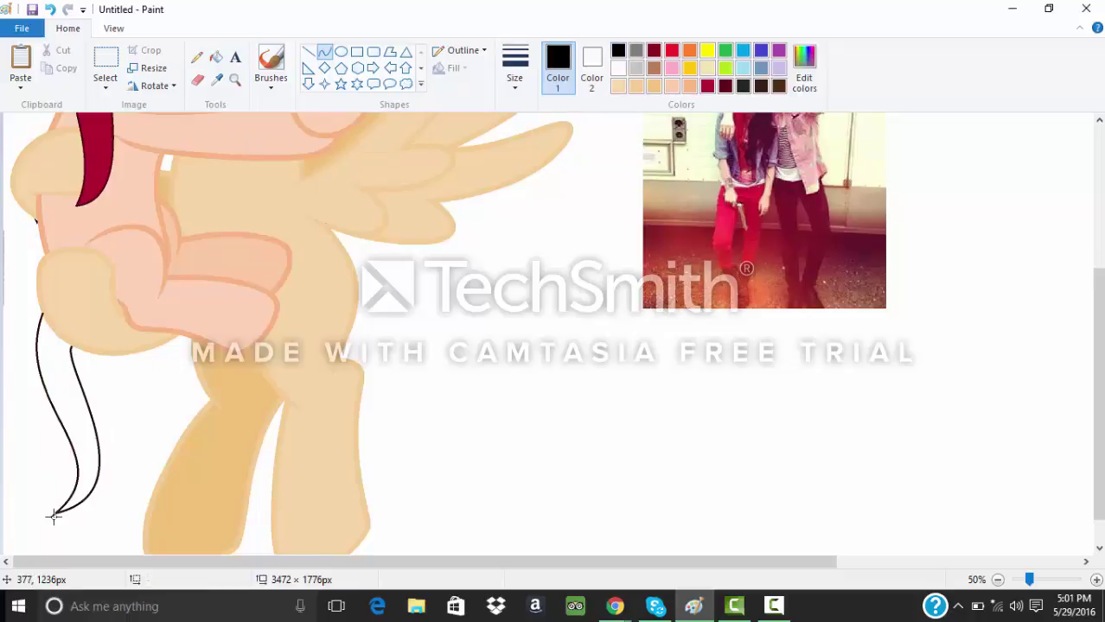
# Step: Try to add a text note beside the ponies reading "This is very hard to do a suggest not doing it"
pyautogui.click(235, 57)
pyautogui.click(447, 251)
pyautogui.write('Thi')
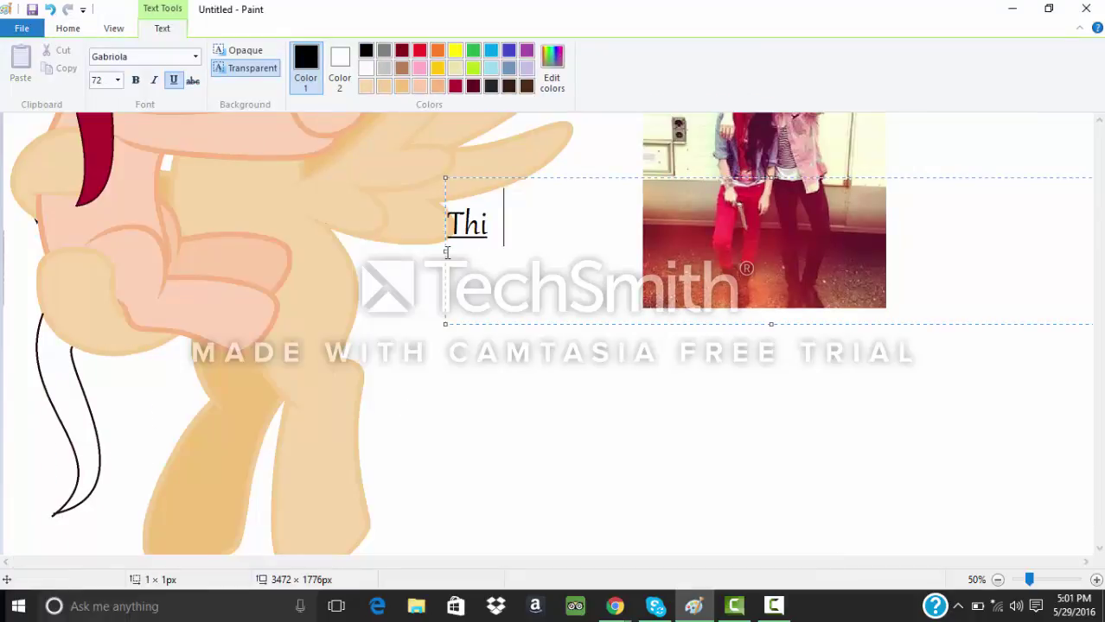
pyautogui.write('s is very hard to do')
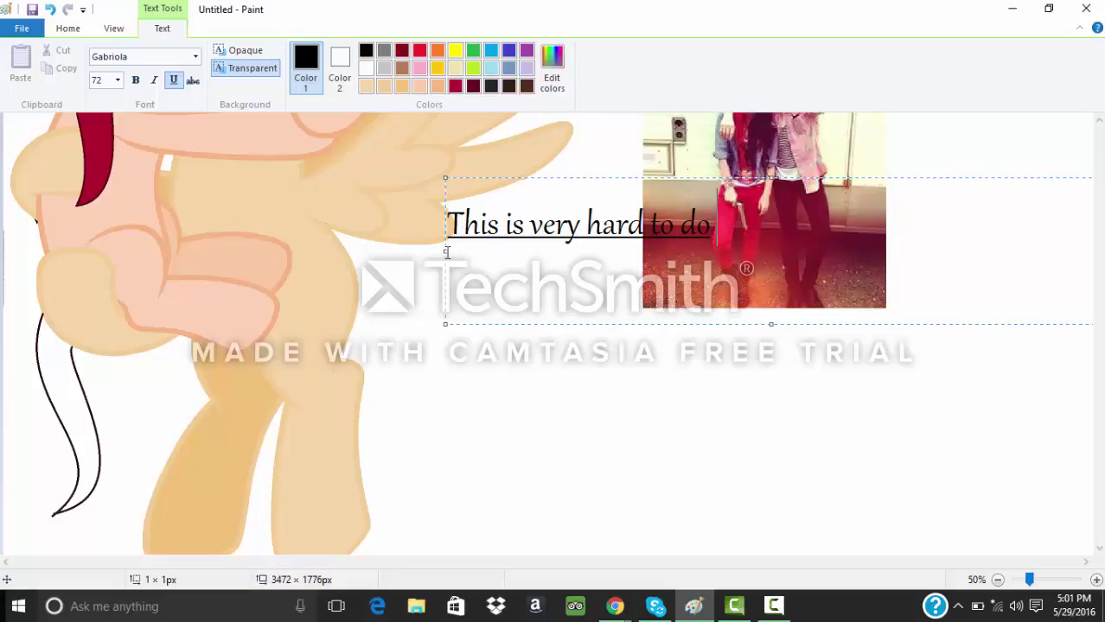
pyautogui.write(' a suggest')
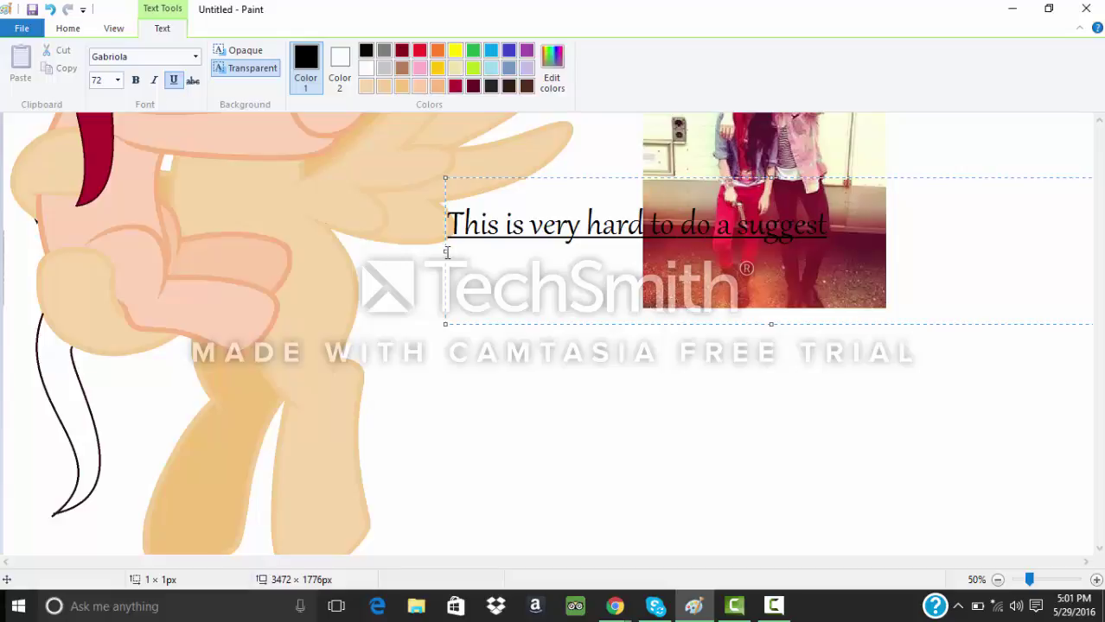
pyautogui.write(' not doi')
pyautogui.press('BackSpace')
pyautogui.write('not doning')
pyautogui.press('BackSpace')
pyautogui.press('BackSpace')
pyautogui.press('BackSpace')
pyautogui.press('BackSpace')
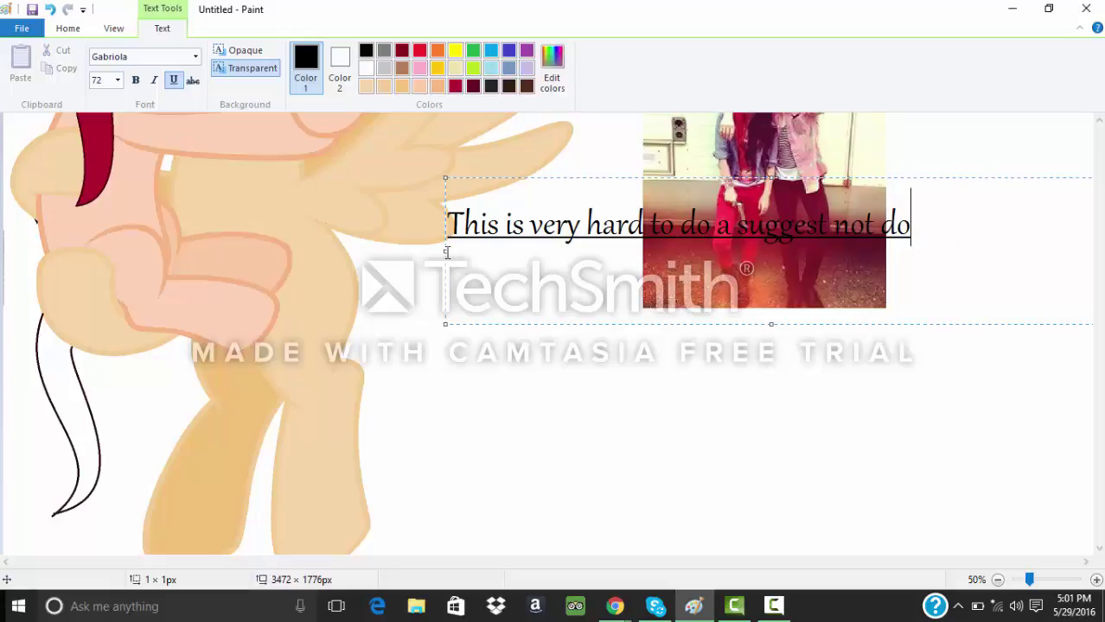
pyautogui.write('ing it')
pyautogui.press('BackSpace')
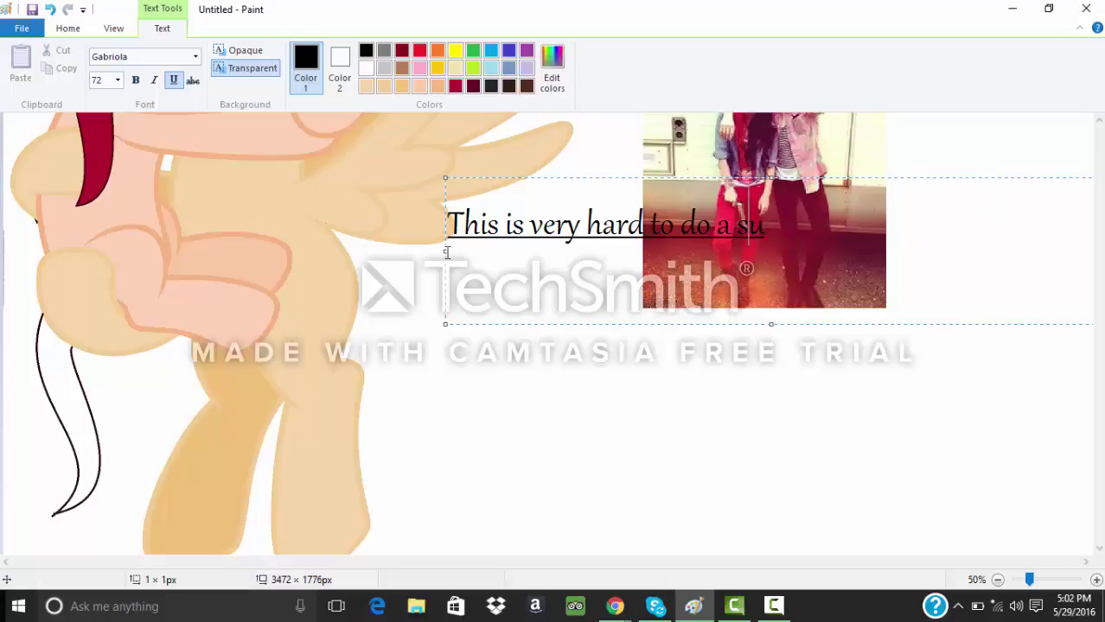
pyautogui.click(564, 362)
# Step: Draw a third black S-curve from the tail's tip up to the leg above it to add a second strand
pyautogui.click(324, 52)
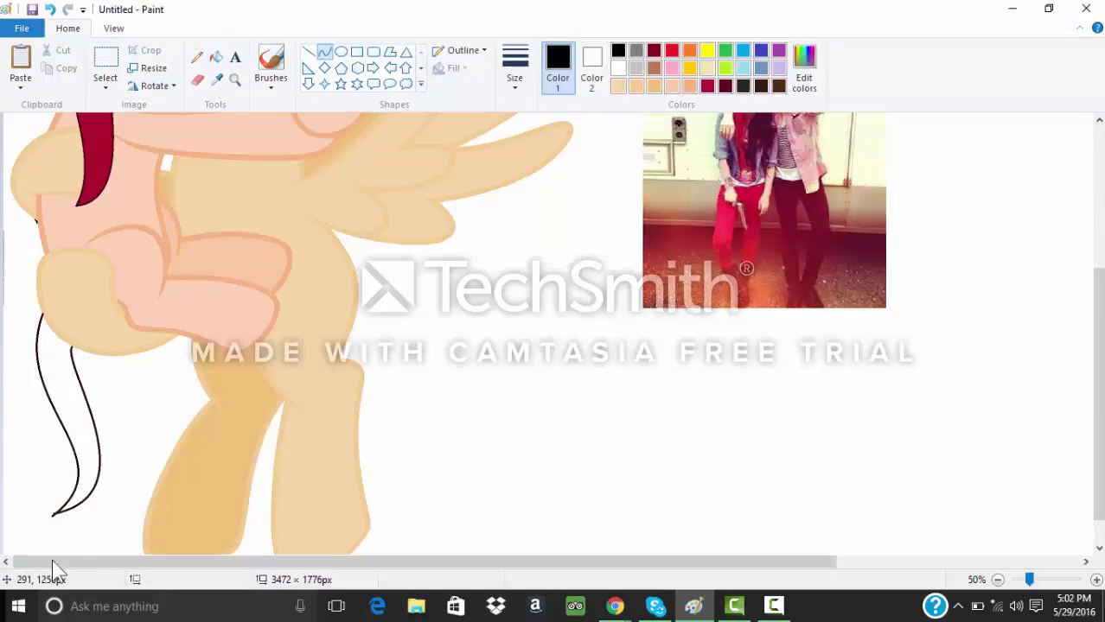
pyautogui.moveTo(52, 516)
pyautogui.mouseDown()
pyautogui.moveTo(87, 506)
pyautogui.moveTo(97, 357)
pyautogui.mouseUp()
pyautogui.click(102, 492)
pyautogui.moveTo(101, 493)
pyautogui.mouseDown()
pyautogui.moveTo(128, 395)
pyautogui.moveTo(87, 388)
pyautogui.moveTo(130, 432)
pyautogui.mouseUp()
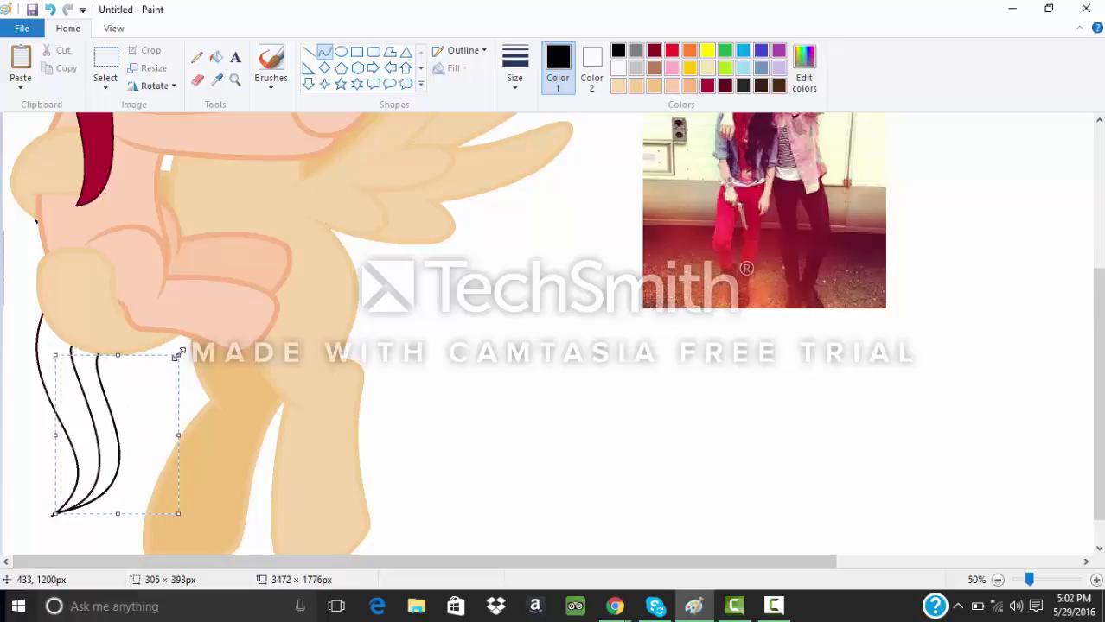
pyautogui.click(417, 385)
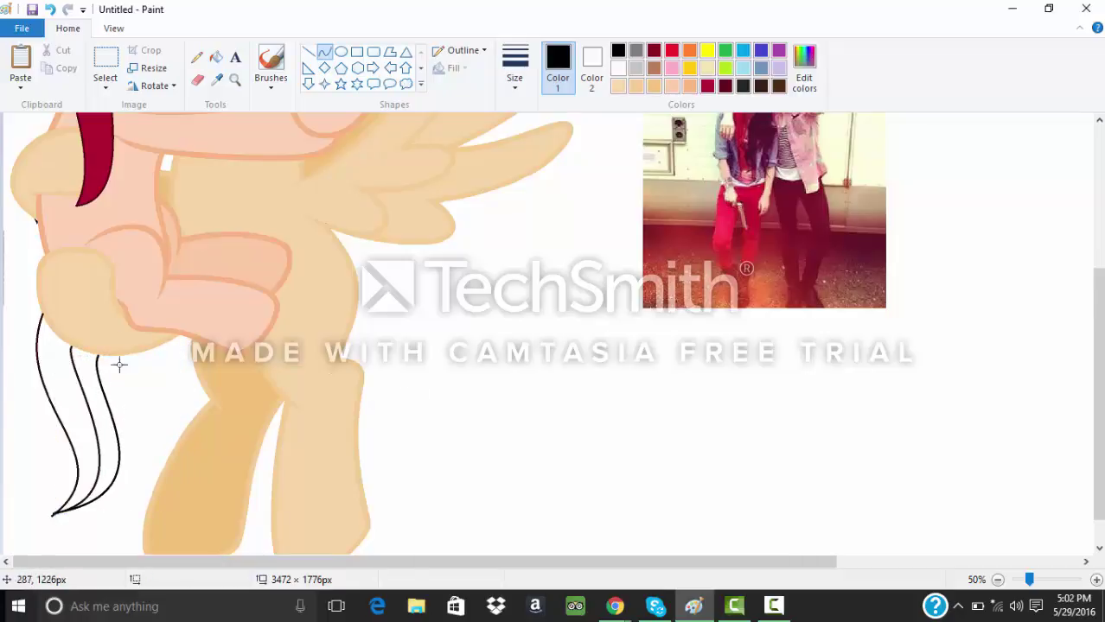
# Step: Fill the smaller pony's tail with crimson in the outer strand and near-black in the inner strand
pyautogui.click(216, 57)
pyautogui.click(707, 86)
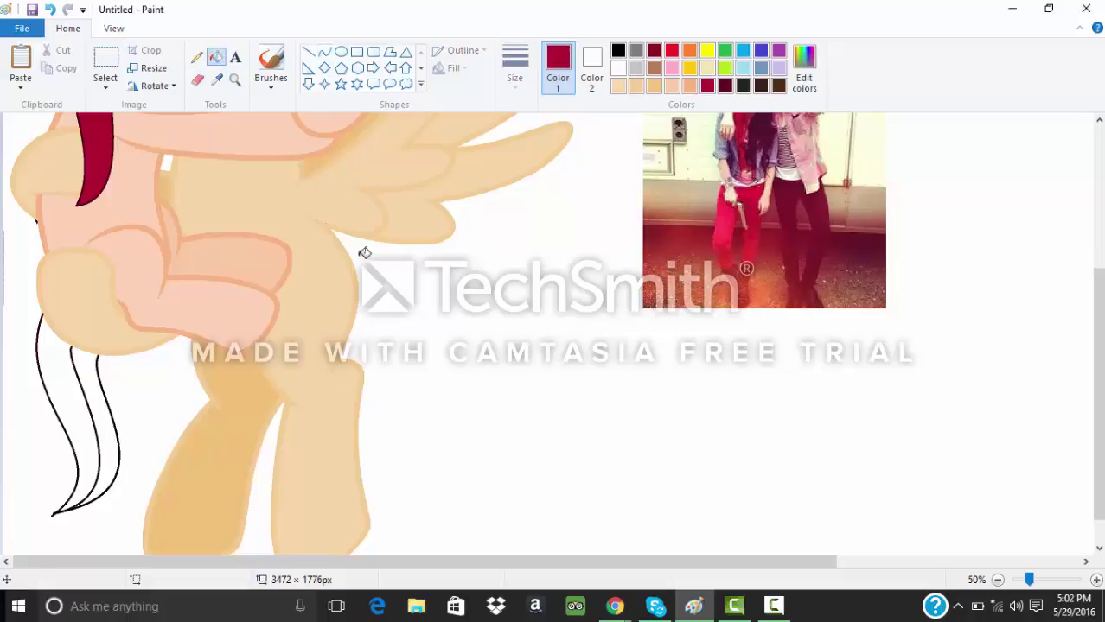
pyautogui.click(69, 406)
pyautogui.click(742, 86)
pyautogui.click(114, 380)
# Step: Try to draw a dark brown curve from the larger pony's rump for its tail, and undo it
pyautogui.moveTo(1096, 298)
pyautogui.mouseDown()
pyautogui.moveTo(1093, 178)
pyautogui.moveTo(1100, 292)
pyautogui.mouseUp()
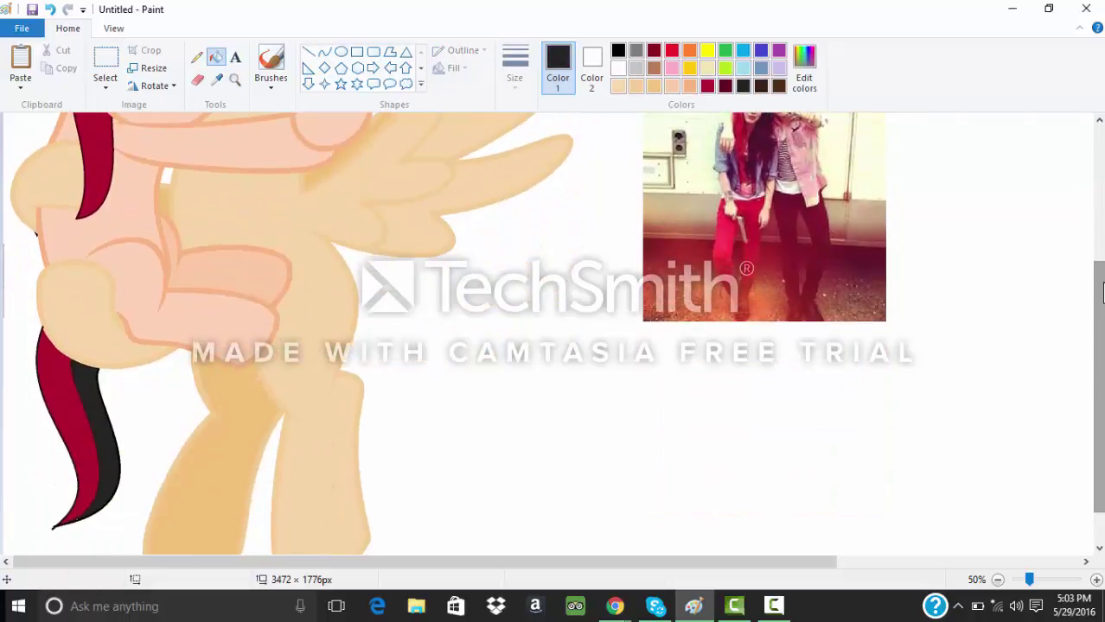
pyautogui.click(324, 52)
pyautogui.scroll(3, 372, 272)
pyautogui.moveTo(354, 276)
pyautogui.mouseDown()
pyautogui.moveTo(373, 271)
pyautogui.moveTo(564, 359)
pyautogui.mouseUp()
pyautogui.click(998, 580)
pyautogui.click(999, 580)
pyautogui.click(999, 579)
pyautogui.rightClick(50, 10)
pyautogui.click(52, 13)
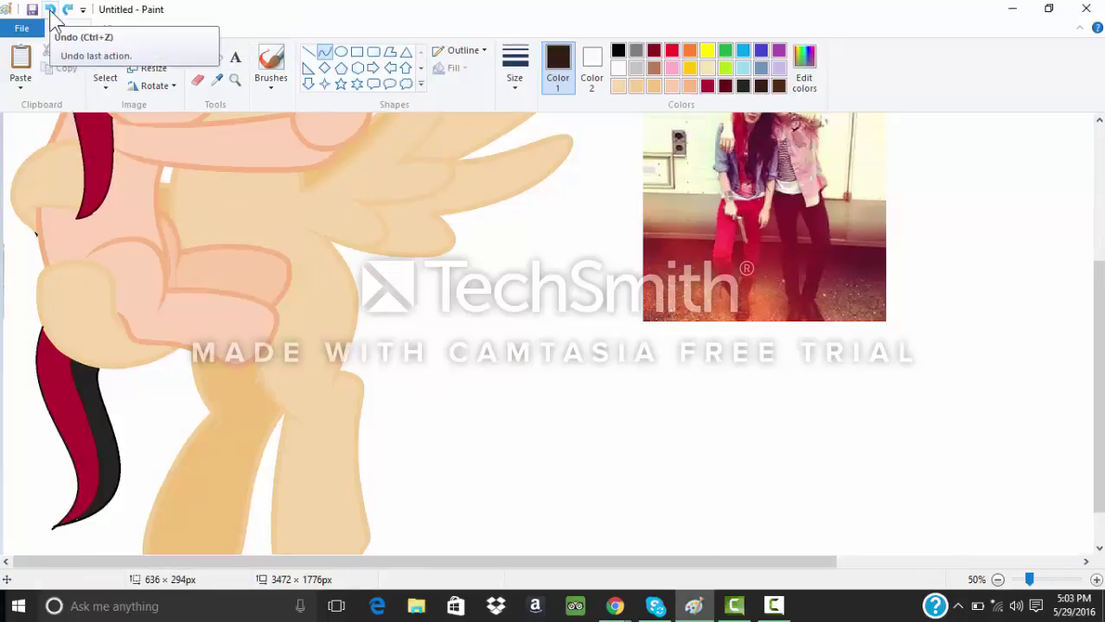
pyautogui.moveTo(355, 278); pyautogui.dragTo(386, 269)
pyautogui.scroll(2, 385, 269)
pyautogui.click(53, 8)
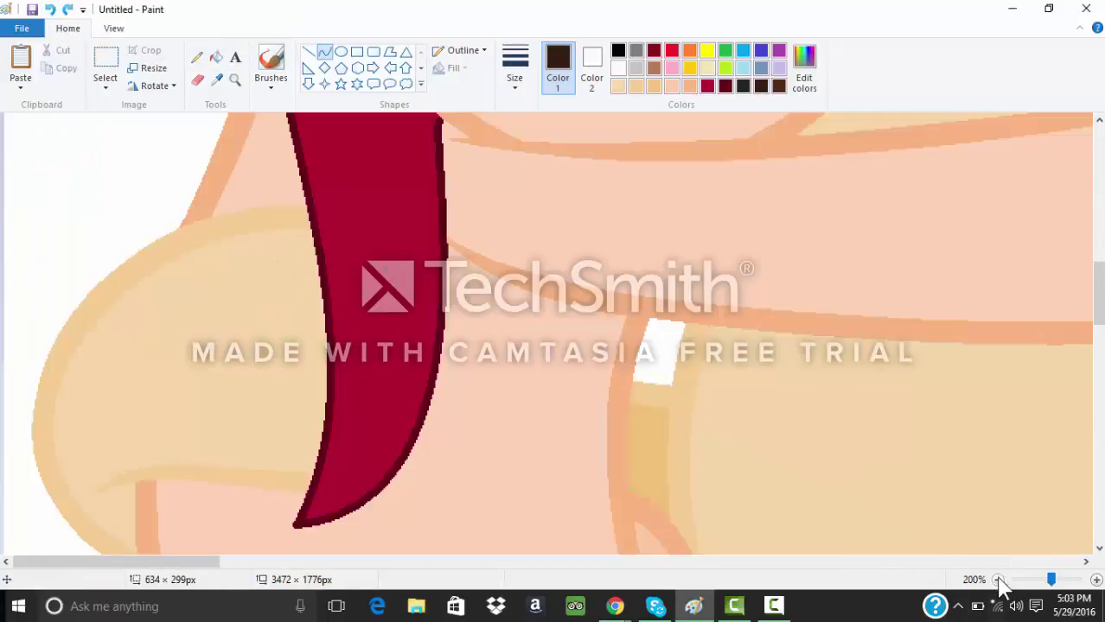
pyautogui.click(998, 580)
pyautogui.click(998, 580)
# Step: Try to add a text note reading "Ugh!!!!!!!" in the empty area beside the larger pony's legs, and clear it
pyautogui.click(236, 58)
pyautogui.click(526, 479)
pyautogui.write('Ugh!!!!!!!')
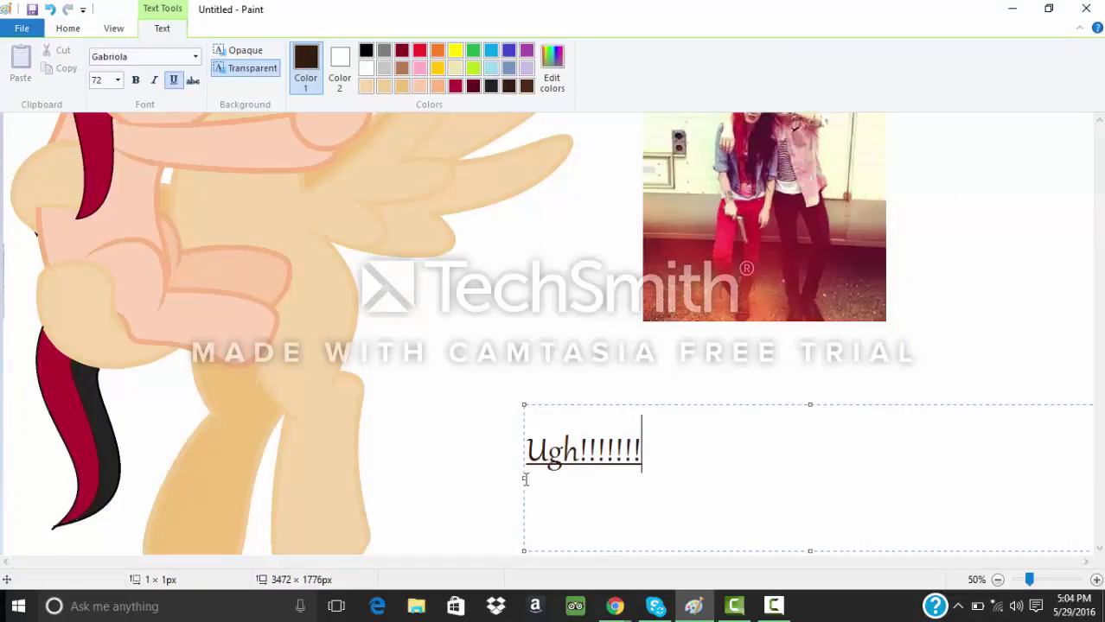
pyautogui.press('BackSpace')
pyautogui.press('BackSpace')
pyautogui.press('BackSpace')
pyautogui.press('BackSpace')
pyautogui.press('BackSpace')
pyautogui.press('BackSpace')
pyautogui.press('BackSpace')
pyautogui.press('BackSpace')
pyautogui.press('BackSpace')
pyautogui.press('BackSpace')
pyautogui.click(561, 346)
# Step: Try a steep dark brown tail curve dropping from the larger pony's rump beside its leg, and undo it
pyautogui.click(325, 52)
pyautogui.scroll(3, 367, 277)
pyautogui.moveTo(376, 287)
pyautogui.mouseDown()
pyautogui.moveTo(367, 277)
pyautogui.moveTo(431, 306)
pyautogui.moveTo(418, 464)
pyautogui.mouseUp()
pyautogui.click(52, 10)
pyautogui.click(999, 580)
pyautogui.click(998, 580)
pyautogui.click(998, 580)
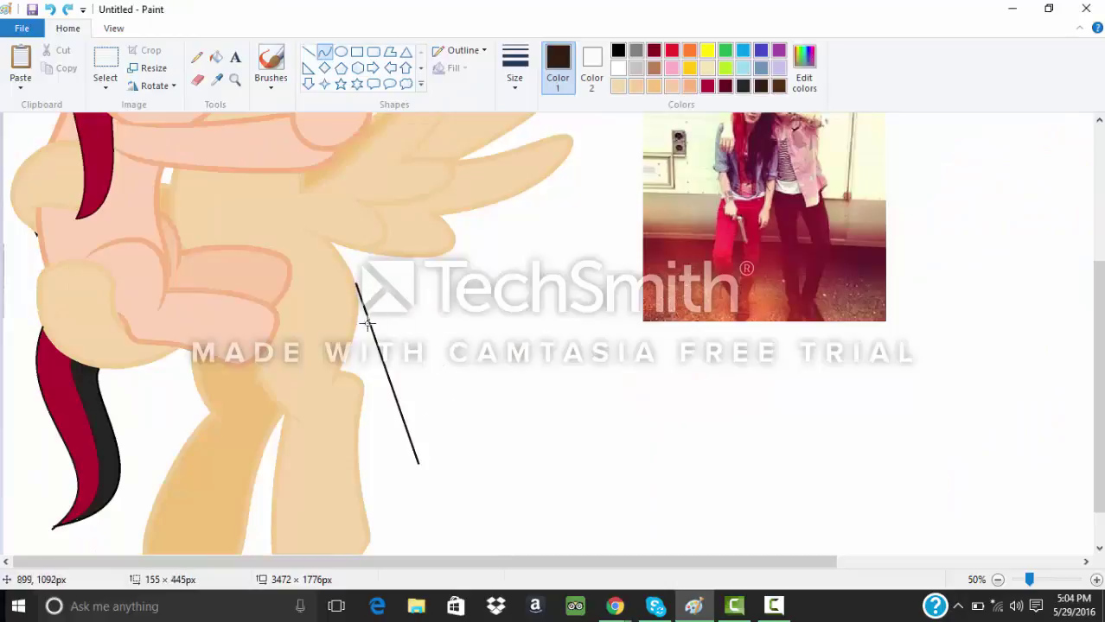
pyautogui.moveTo(367, 324); pyautogui.dragTo(362, 369)
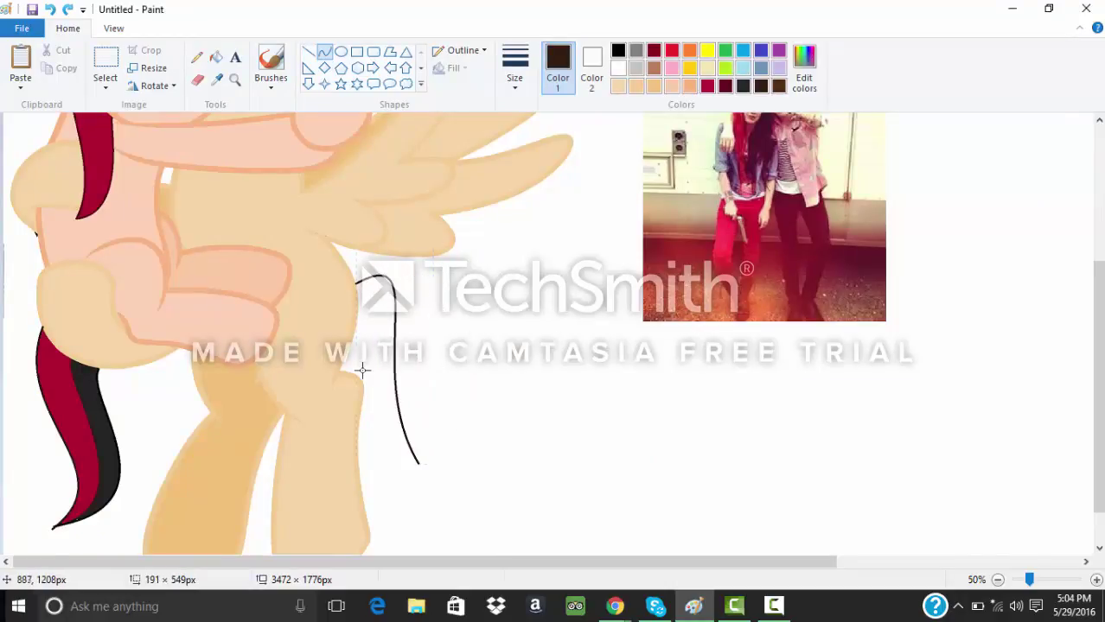
pyautogui.hotkey('ctrl', 'z')
# Step: Try a wider diagonal tail curve leading away from the larger pony's rump, and undo it
pyautogui.moveTo(357, 285); pyautogui.dragTo(480, 408)
pyautogui.moveTo(411, 335); pyautogui.dragTo(278, 232)
pyautogui.scroll(2, 422, 318)
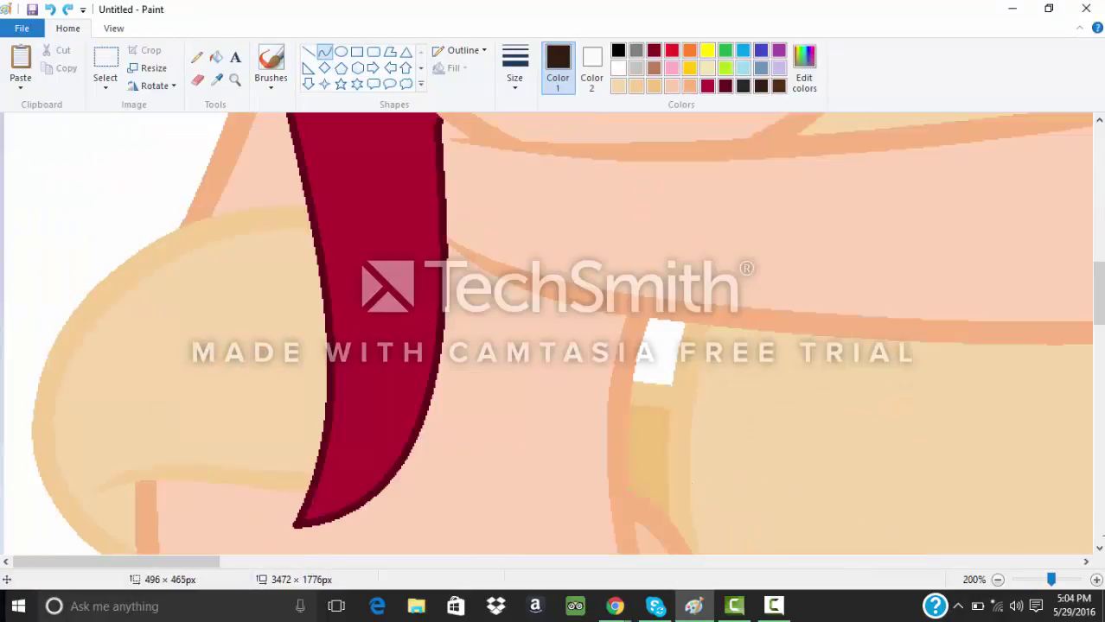
pyautogui.click(998, 581)
pyautogui.click(998, 580)
pyautogui.moveTo(397, 338); pyautogui.dragTo(661, 320)
pyautogui.click(52, 11)
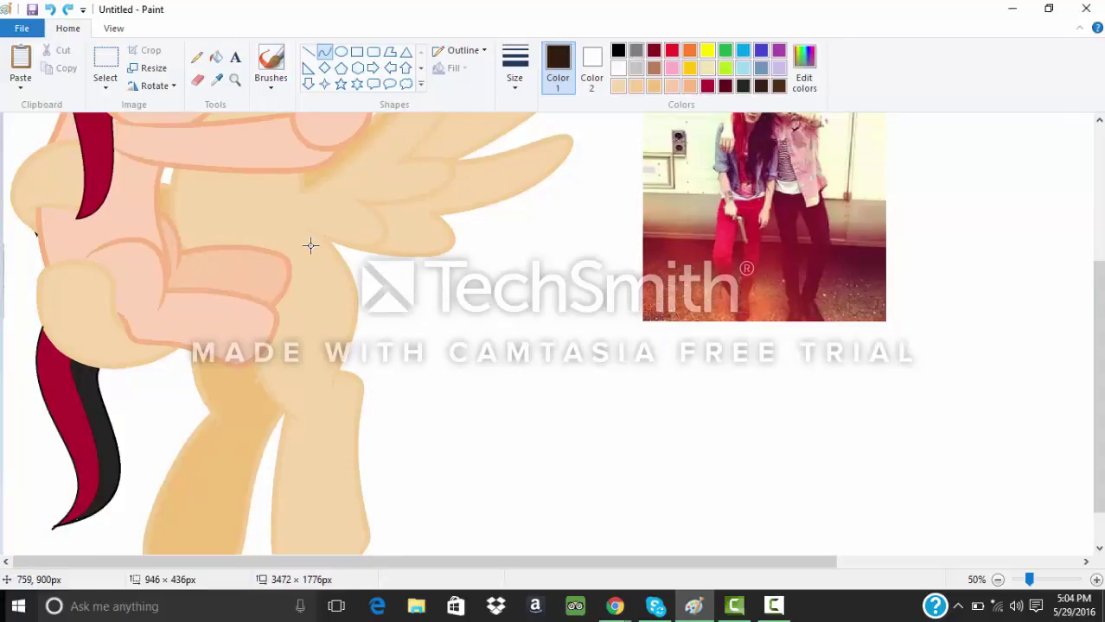
# Step: Draw a dark brown arch from the larger pony's rump below the wing, and extend it downward with a second curve
pyautogui.moveTo(353, 286); pyautogui.dragTo(440, 354)
pyautogui.moveTo(397, 313); pyautogui.dragTo(403, 256)
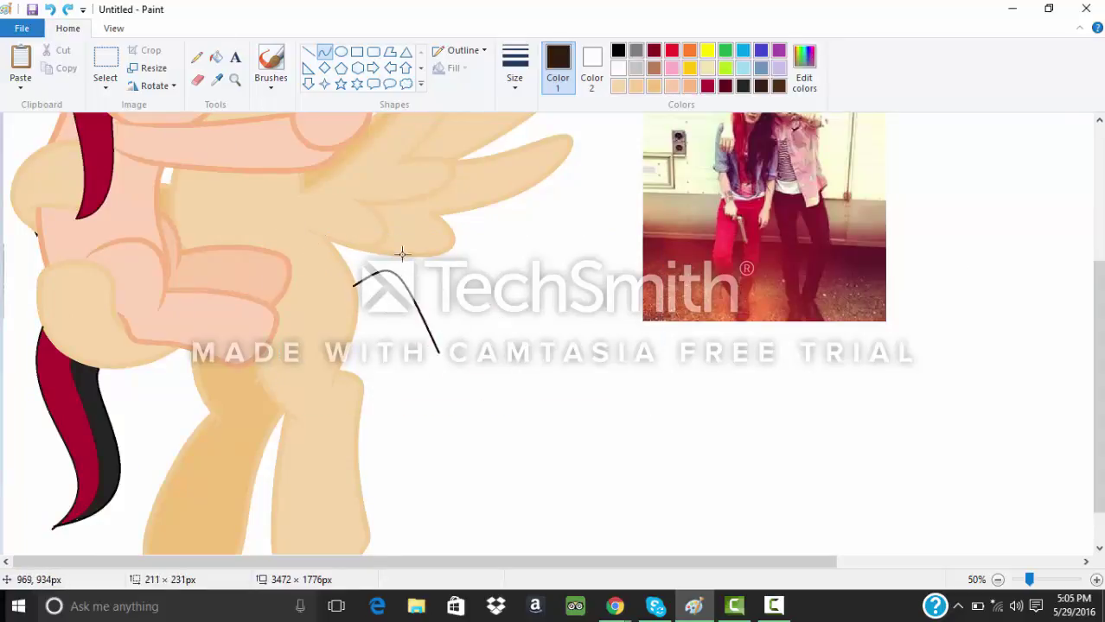
pyautogui.moveTo(428, 303); pyautogui.dragTo(456, 261)
pyautogui.moveTo(422, 294); pyautogui.dragTo(426, 288)
pyautogui.press('Escape')
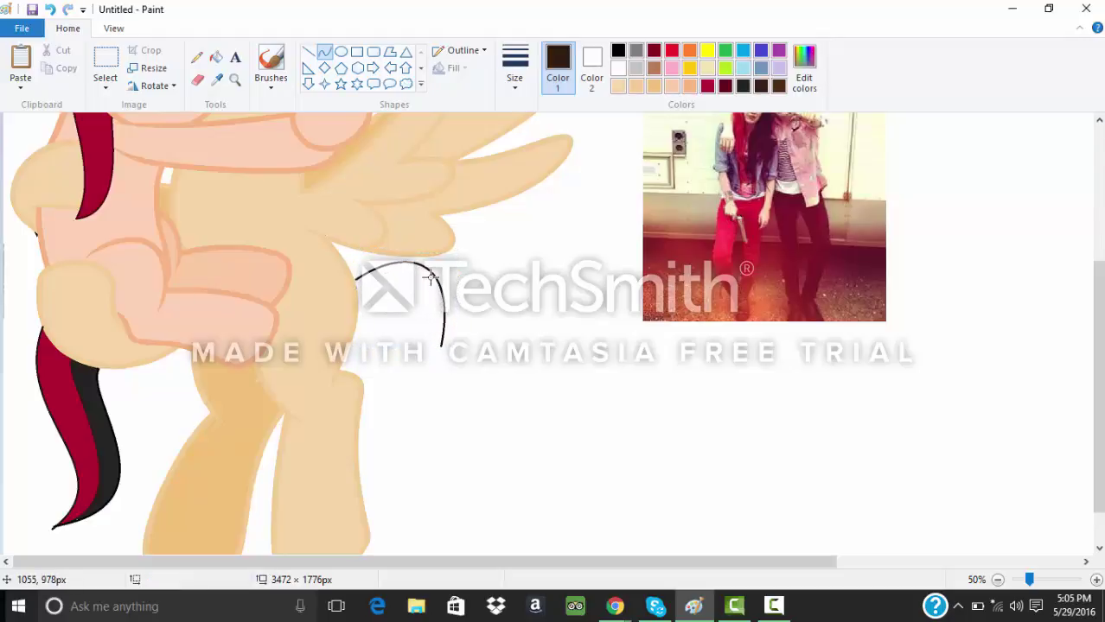
pyautogui.moveTo(442, 346); pyautogui.dragTo(424, 432)
pyautogui.moveTo(434, 379); pyautogui.dragTo(431, 396)
pyautogui.click(409, 344)
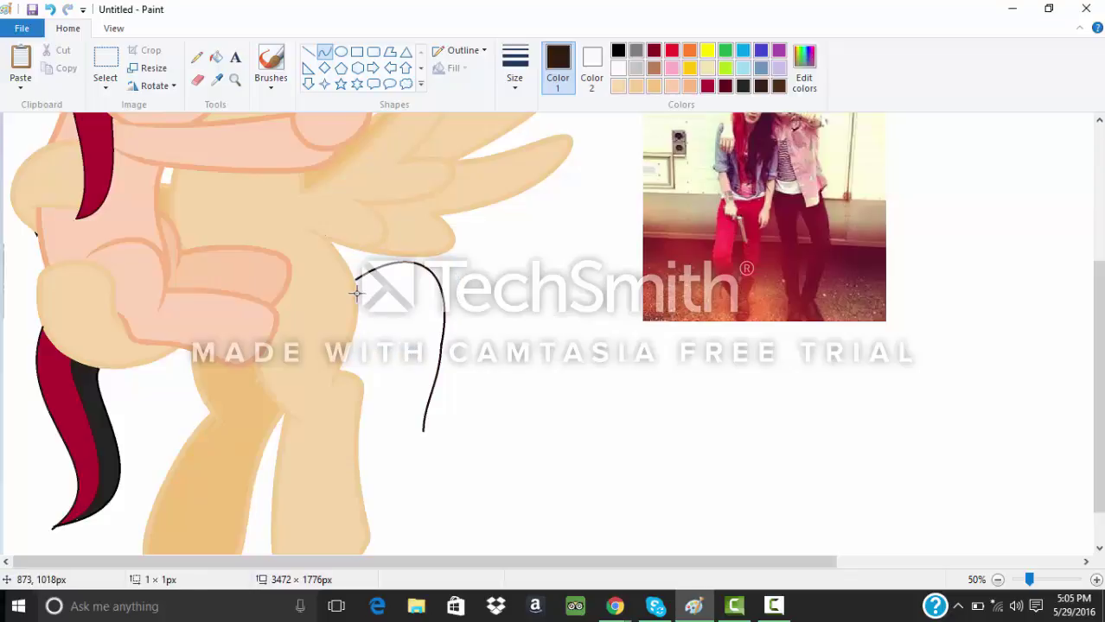
# Step: Try an inner edge and a different lower edge for the larger pony's tail, and undo the whole tail outline
pyautogui.moveTo(357, 293); pyautogui.dragTo(422, 430)
pyautogui.moveTo(365, 318)
pyautogui.mouseDown()
pyautogui.moveTo(393, 287)
pyautogui.moveTo(359, 425)
pyautogui.moveTo(343, 407)
pyautogui.moveTo(392, 392)
pyautogui.moveTo(353, 409)
pyautogui.mouseUp()
pyautogui.doubleClick(50, 9)
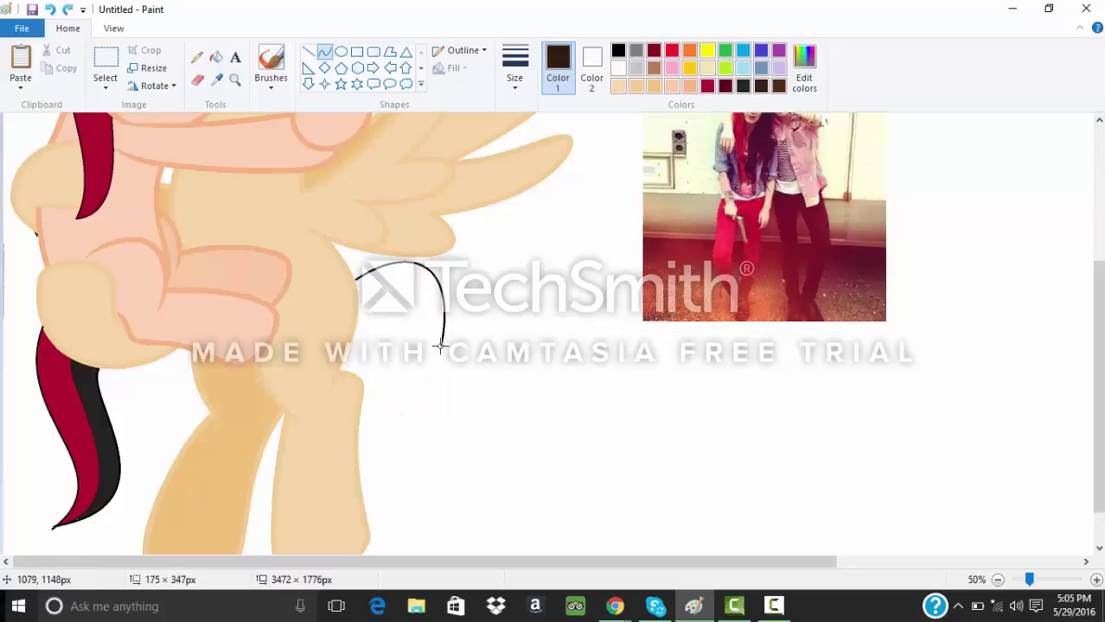
pyautogui.moveTo(440, 344); pyautogui.dragTo(408, 401)
pyautogui.click(50, 9)
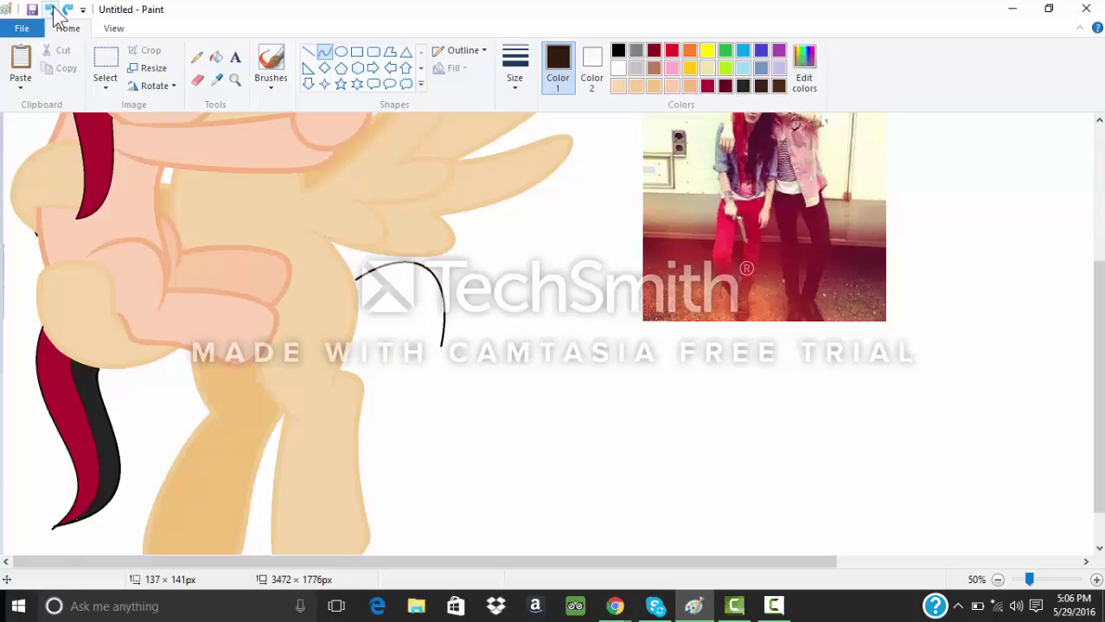
pyautogui.click(52, 10)
pyautogui.scroll(3, 356, 278)
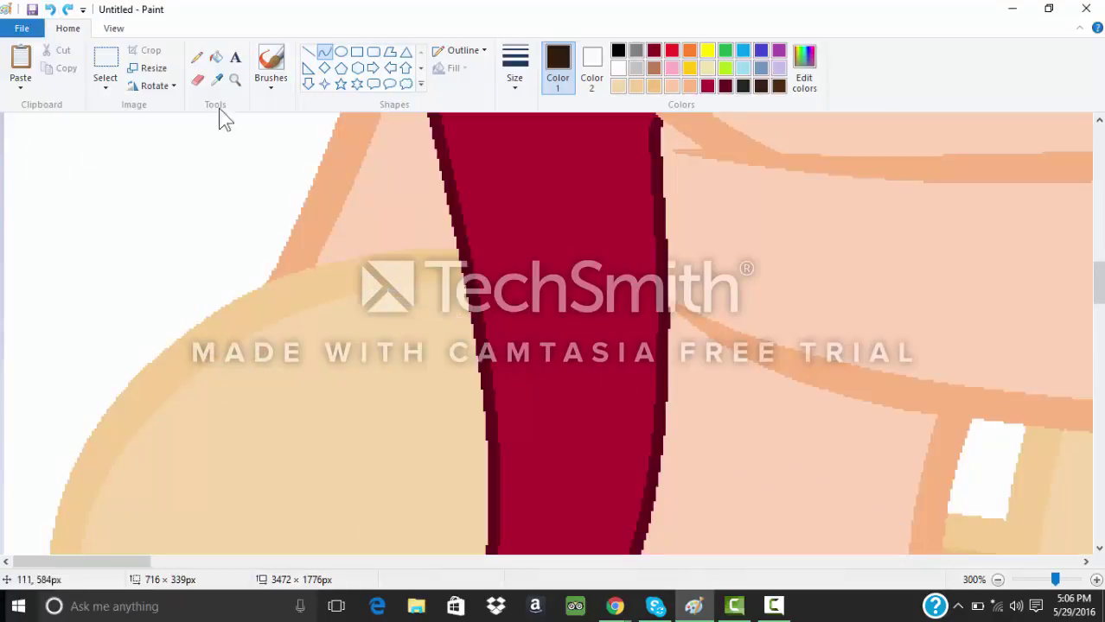
pyautogui.click(998, 581)
pyautogui.click(998, 582)
pyautogui.click(999, 581)
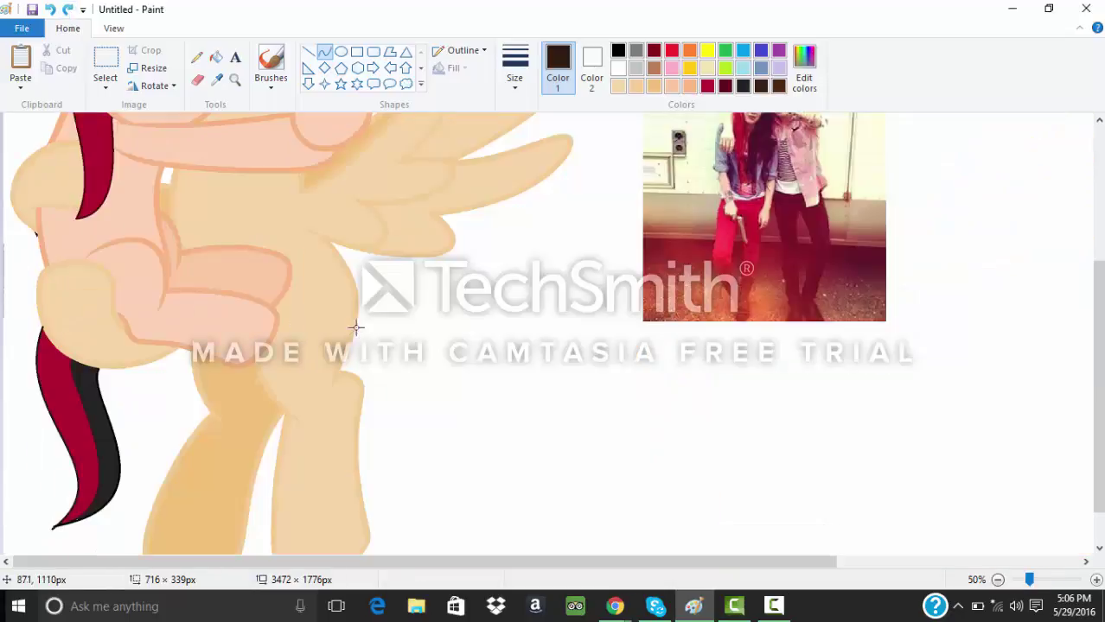
# Step: Draw the larger pony's outer tail edge as a dark brown arch from rump to tip, undoing a first inner edge
pyautogui.moveTo(371, 283)
pyautogui.mouseDown()
pyautogui.moveTo(390, 407)
pyautogui.moveTo(434, 295)
pyautogui.moveTo(387, 278)
pyautogui.moveTo(472, 298)
pyautogui.mouseUp()
pyautogui.moveTo(357, 294)
pyautogui.mouseDown()
pyautogui.moveTo(388, 407)
pyautogui.moveTo(404, 311)
pyautogui.moveTo(338, 372)
pyautogui.moveTo(370, 358)
pyautogui.mouseUp()
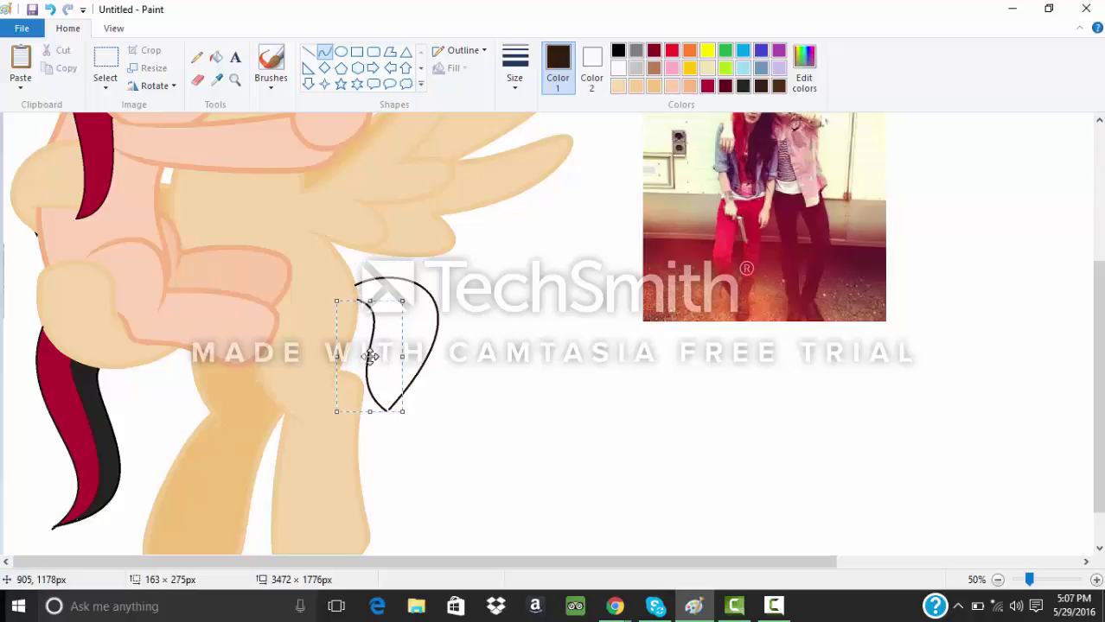
pyautogui.click(534, 430)
pyautogui.click(48, 9)
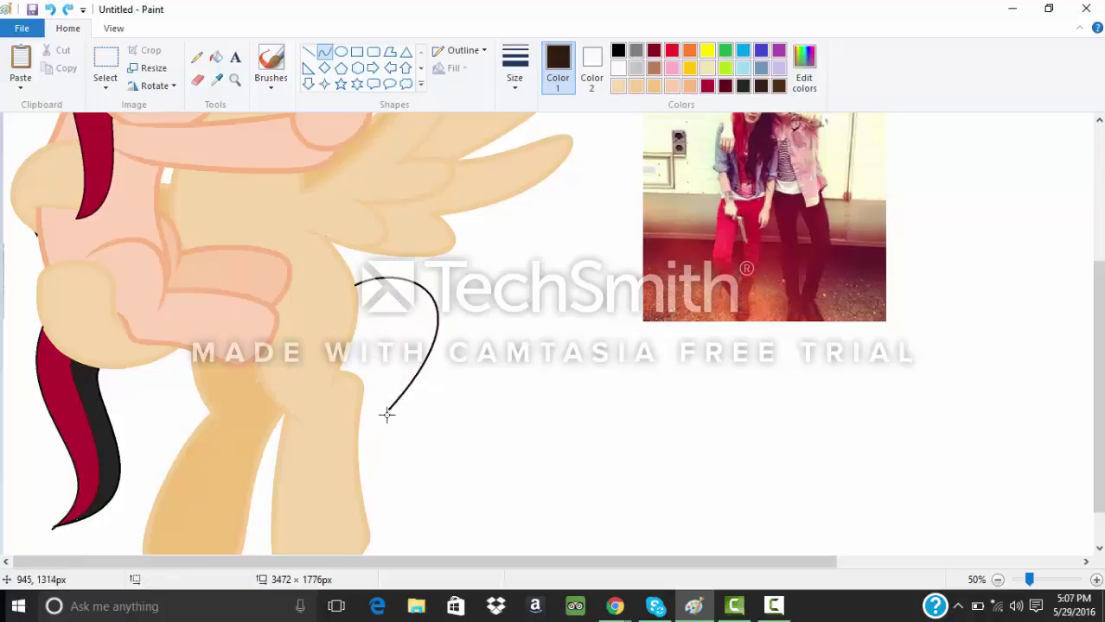
# Step: Close the larger pony's tail with an inner S-curve from the tip back to the rump
pyautogui.moveTo(389, 410); pyautogui.dragTo(357, 290)
pyautogui.moveTo(376, 366); pyautogui.dragTo(350, 376)
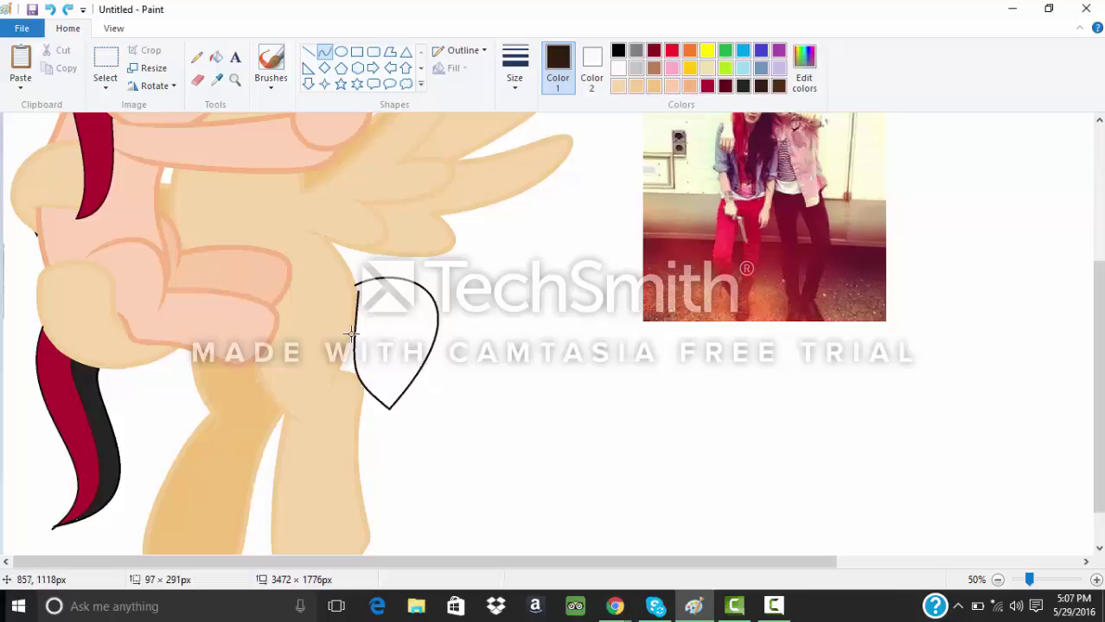
pyautogui.moveTo(355, 330); pyautogui.dragTo(420, 316)
pyautogui.click(446, 320)
# Step: Try to add a text note reading "ugh whatever" beside the larger pony's tail, and discard it
pyautogui.click(235, 57)
pyautogui.click(534, 349)
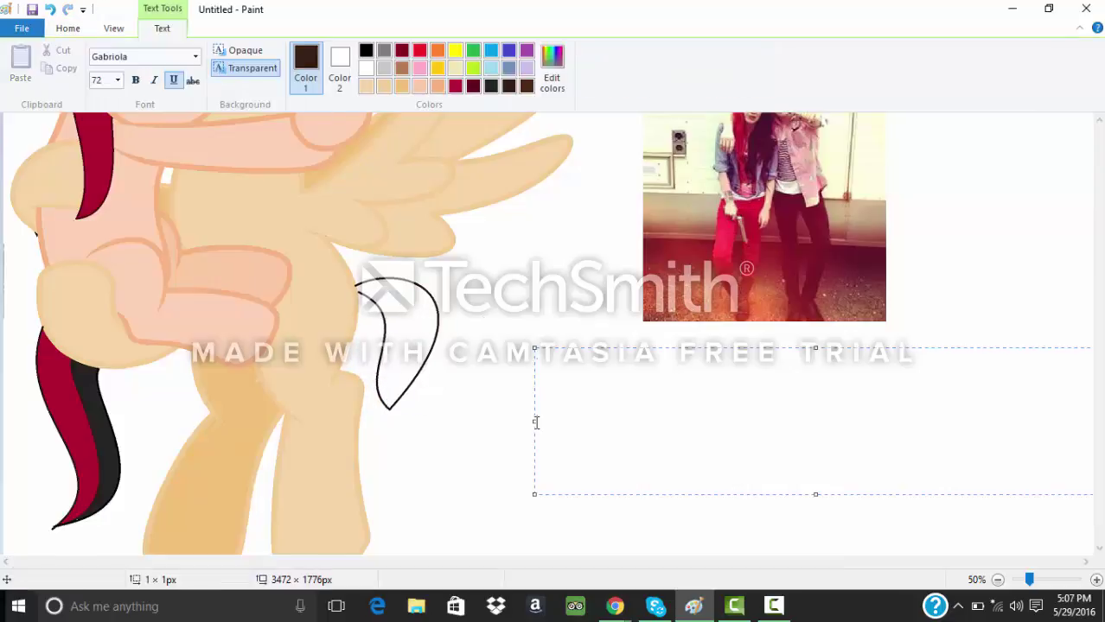
pyautogui.write('ugh whatever')
pyautogui.press('BackSpace')
pyautogui.press('BackSpace')
pyautogui.press('BackSpace')
pyautogui.press('BackSpace')
pyautogui.press('BackSpace')
pyautogui.press('BackSpace')
pyautogui.press('BackSpace')
pyautogui.press('BackSpace')
pyautogui.press('BackSpace')
pyautogui.press('BackSpace')
pyautogui.press('BackSpace')
pyautogui.press('BackSpace')
pyautogui.click(50, 10)
# Step: Fill the larger pony's tail with the brown used for its hair
pyautogui.click(234, 80)
pyautogui.click(448, 437)
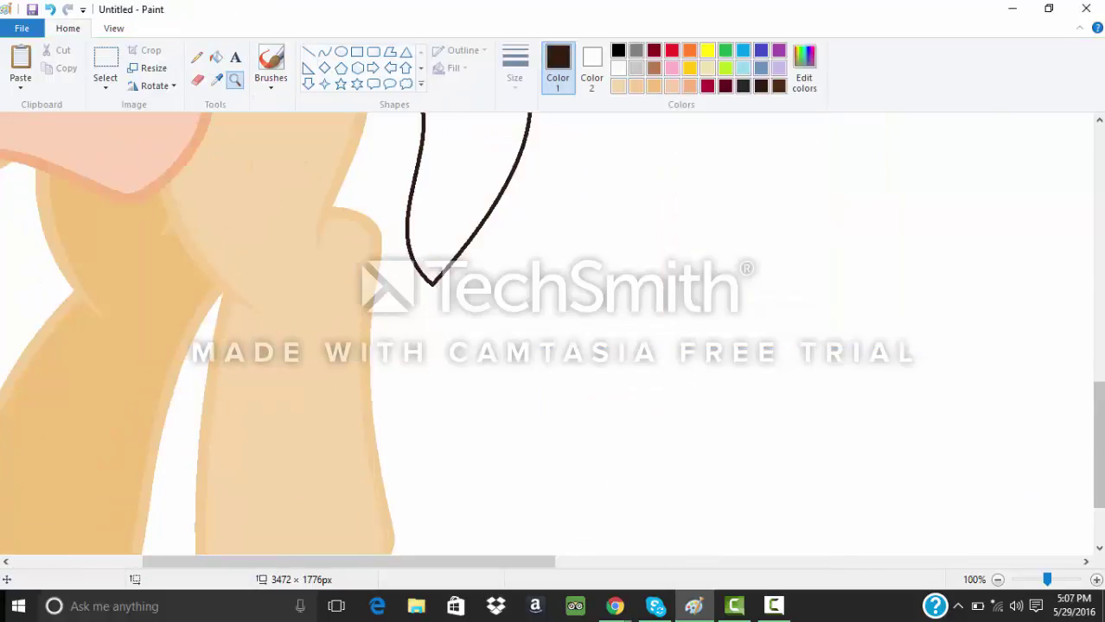
pyautogui.moveTo(1097, 445); pyautogui.dragTo(1097, 350)
pyautogui.click(216, 57)
pyautogui.click(779, 86)
pyautogui.click(451, 389)
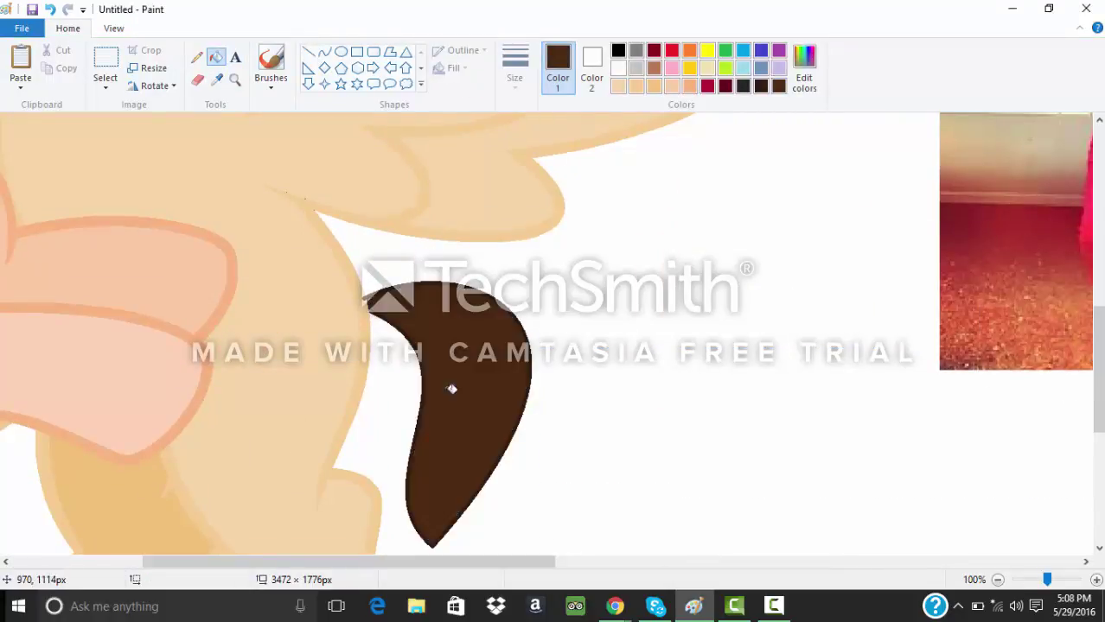
# Step: Draw a black circle about 40 px wide at the base of the larger pony's ear, and fill it with near-black
pyautogui.click(999, 582)
pyautogui.click(998, 582)
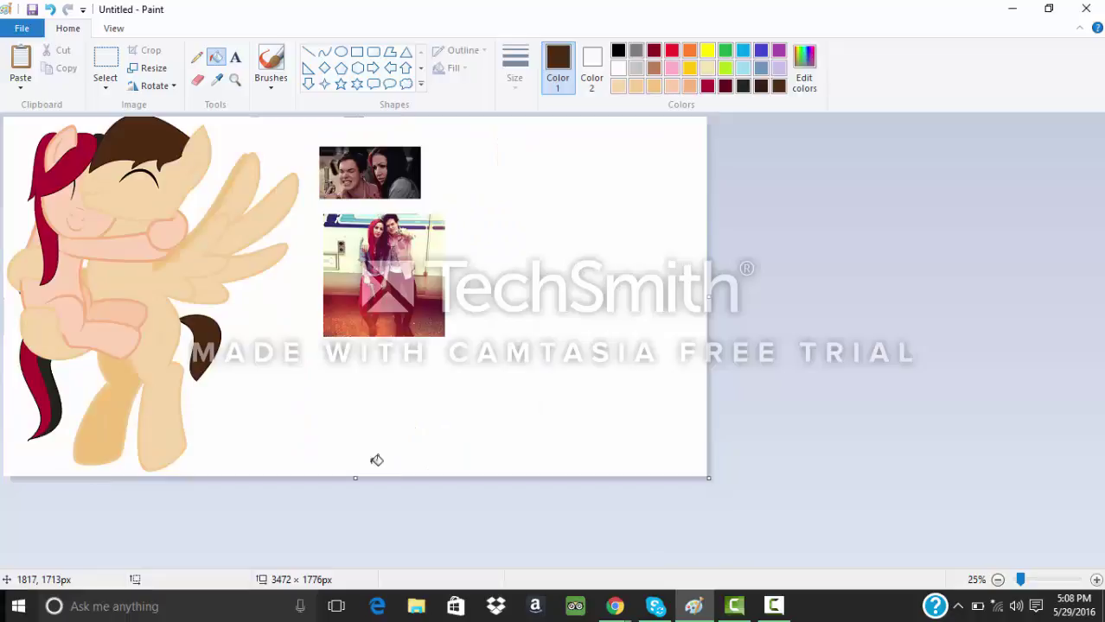
pyautogui.click(618, 51)
pyautogui.click(234, 80)
pyautogui.click(181, 178)
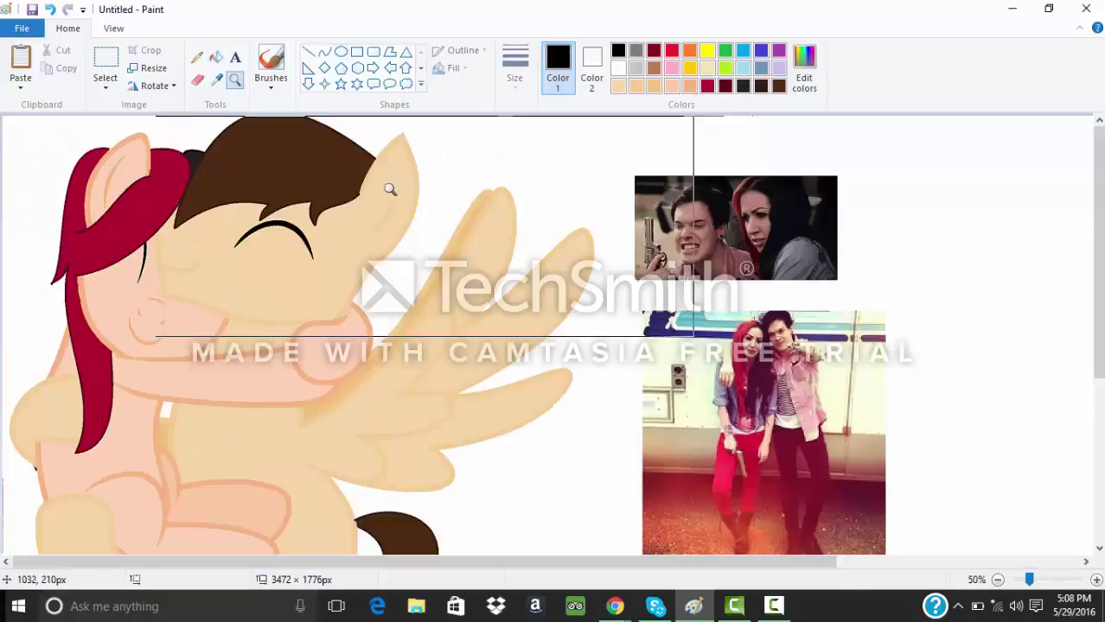
pyautogui.click(388, 187)
pyautogui.click(343, 56)
pyautogui.moveTo(459, 342)
pyautogui.mouseDown()
pyautogui.moveTo(460, 362)
pyautogui.moveTo(511, 391)
pyautogui.mouseUp()
pyautogui.click(626, 328)
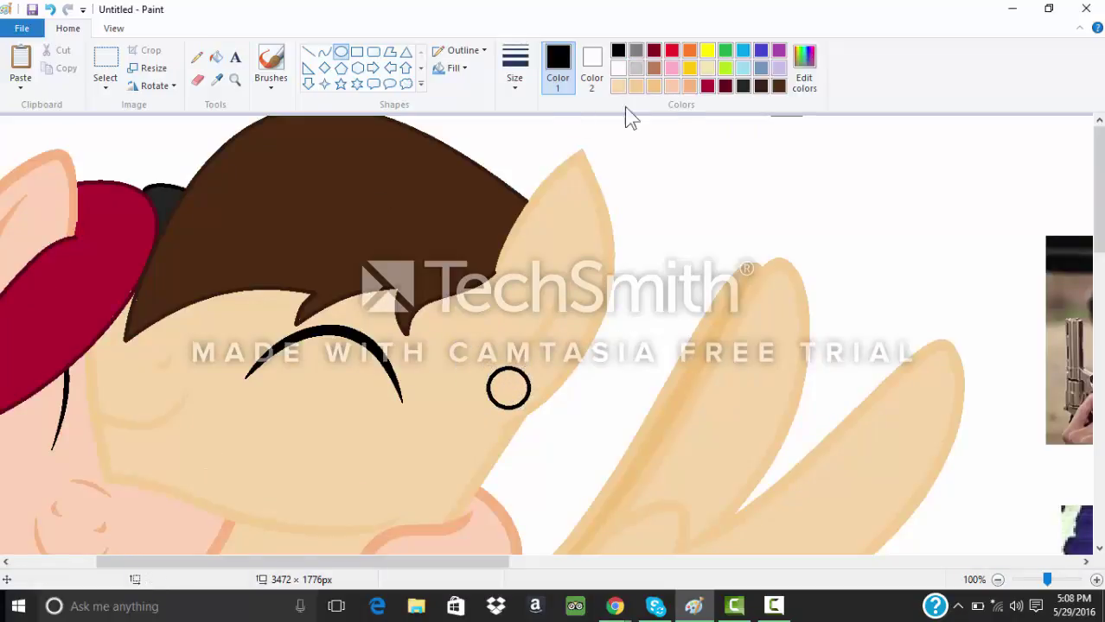
pyautogui.click(216, 57)
pyautogui.click(516, 383)
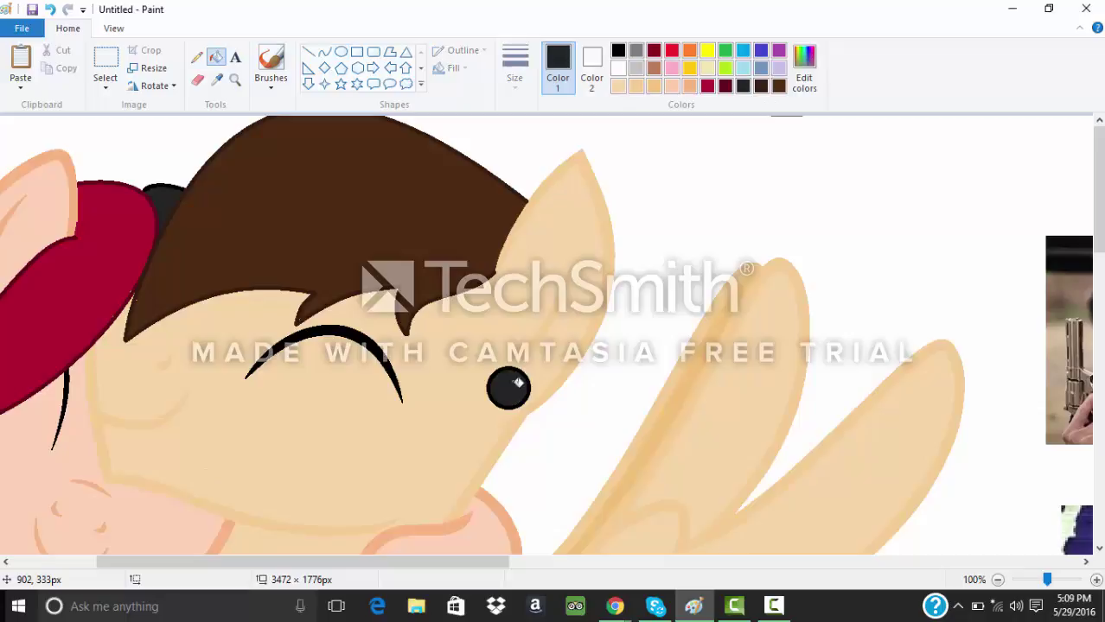
# Step: Draw a short gray curve, about 11 by 21 px, at the corner of the larger pony's mouth
pyautogui.click(636, 50)
pyautogui.click(324, 52)
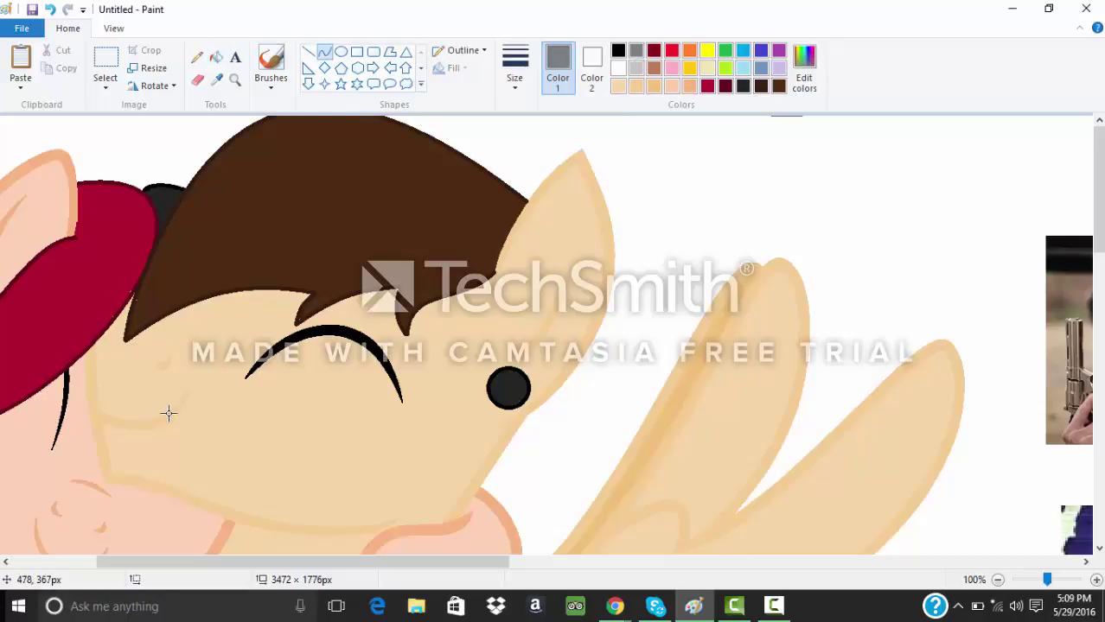
pyautogui.click(176, 424)
pyautogui.hotkey('ctrl', 'z')
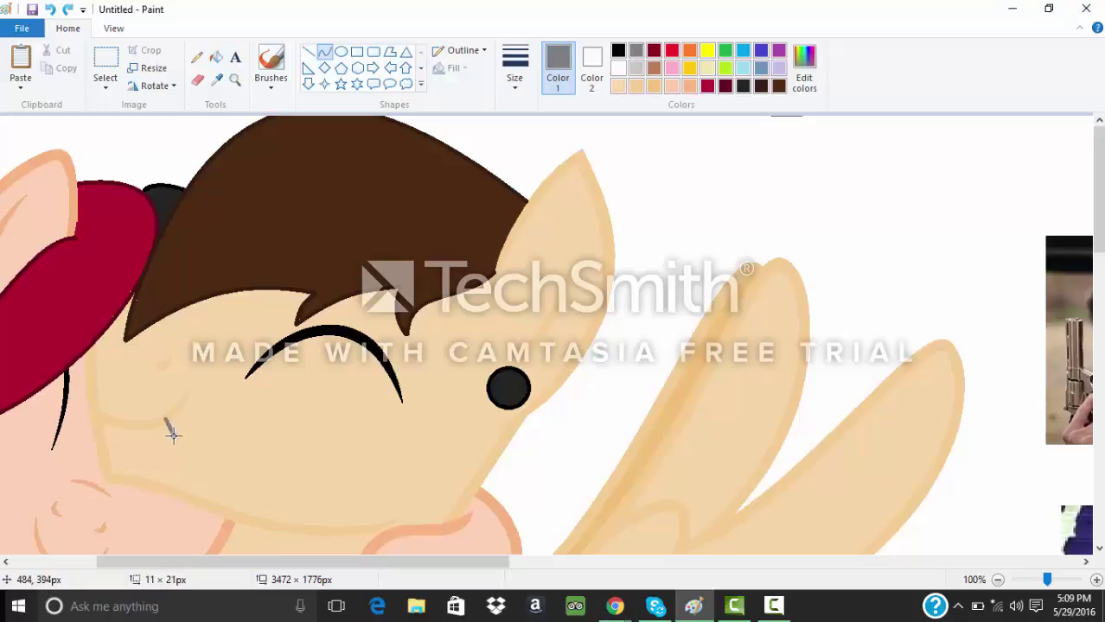
pyautogui.moveTo(170, 423); pyautogui.dragTo(172, 433)
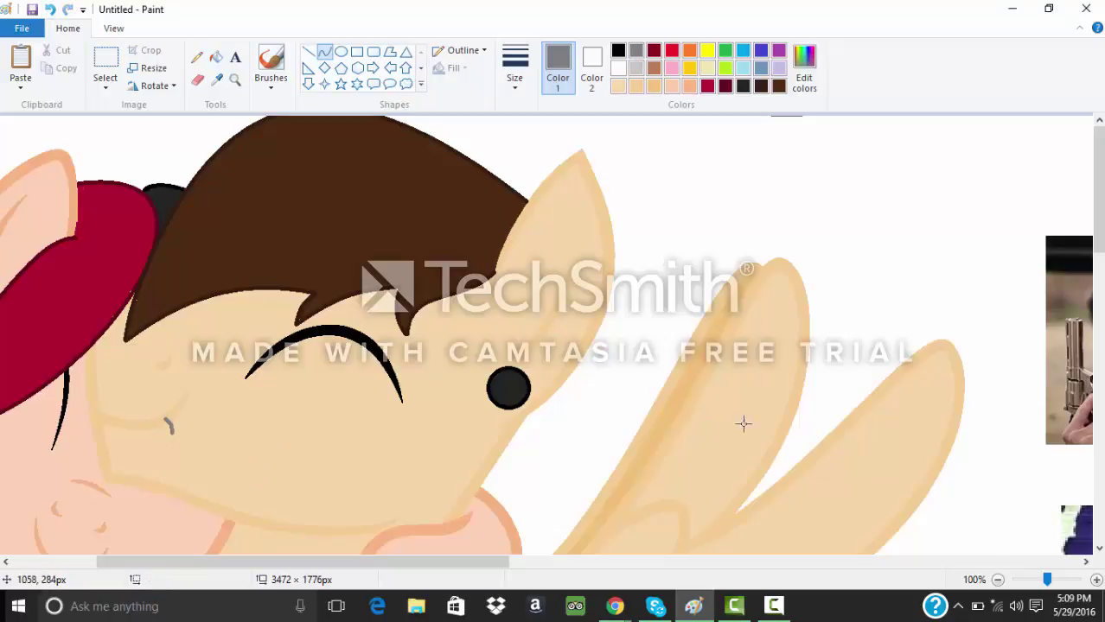
# Step: Try to add a gray text note over the reference photos, replace its wording with "I think so", and discard it
pyautogui.scroll(-2, 743, 424)
pyautogui.click(235, 57)
pyautogui.click(300, 226)
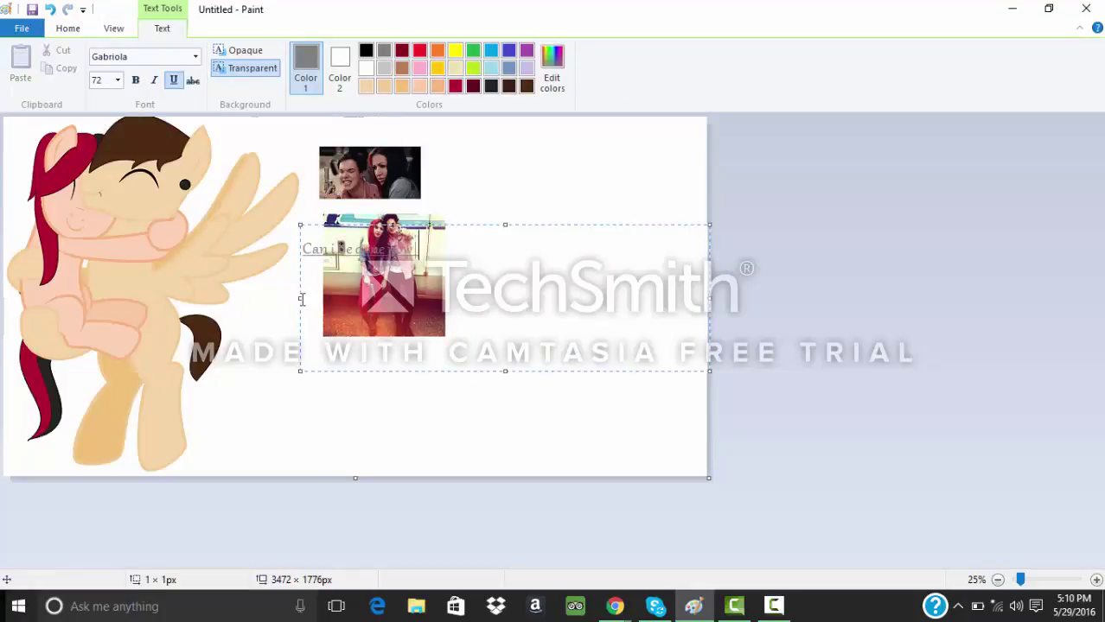
pyautogui.press('BackSpace')
pyautogui.press('BackSpace')
pyautogui.press('BackSpace')
pyautogui.press('BackSpace')
pyautogui.press('BackSpace')
pyautogui.press('BackSpace')
pyautogui.press('BackSpace')
pyautogui.press('BackSpace')
pyautogui.press('BackSpace')
pyautogui.press('BackSpace')
pyautogui.press('BackSpace')
pyautogui.press('BackSpace')
pyautogui.press('BackSpace')
pyautogui.press('BackSpace')
pyautogui.press('BackSpace')
pyautogui.press('BackSpace')
pyautogui.press('BackSpace')
pyautogui.press('BackSpace')
pyautogui.press('BackSpace')
pyautogui.press('BackSpace')
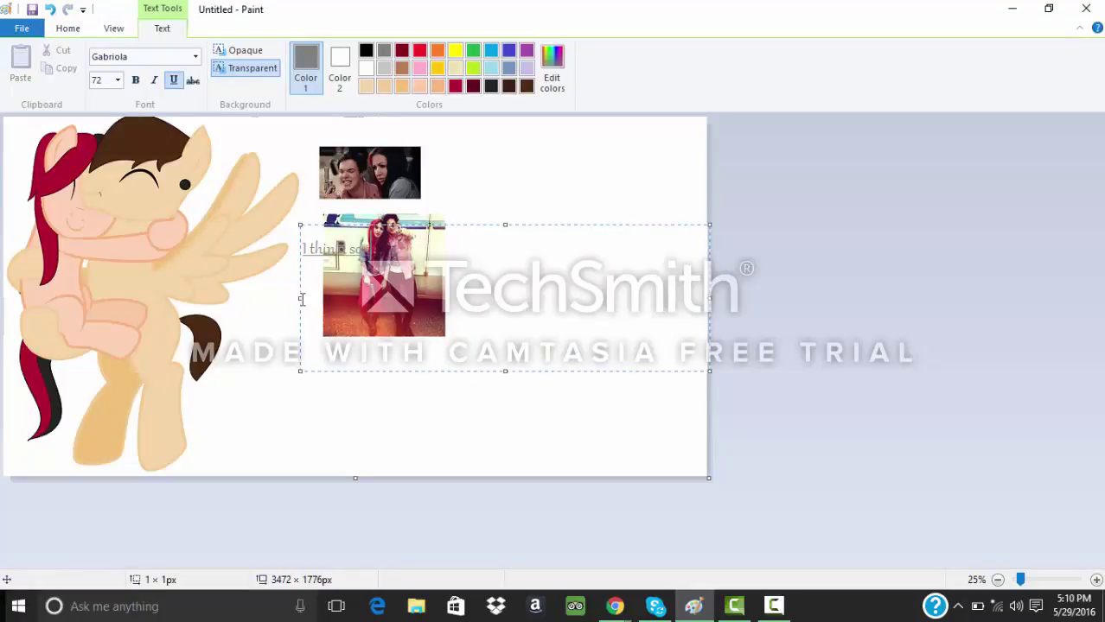
pyautogui.click(520, 199)
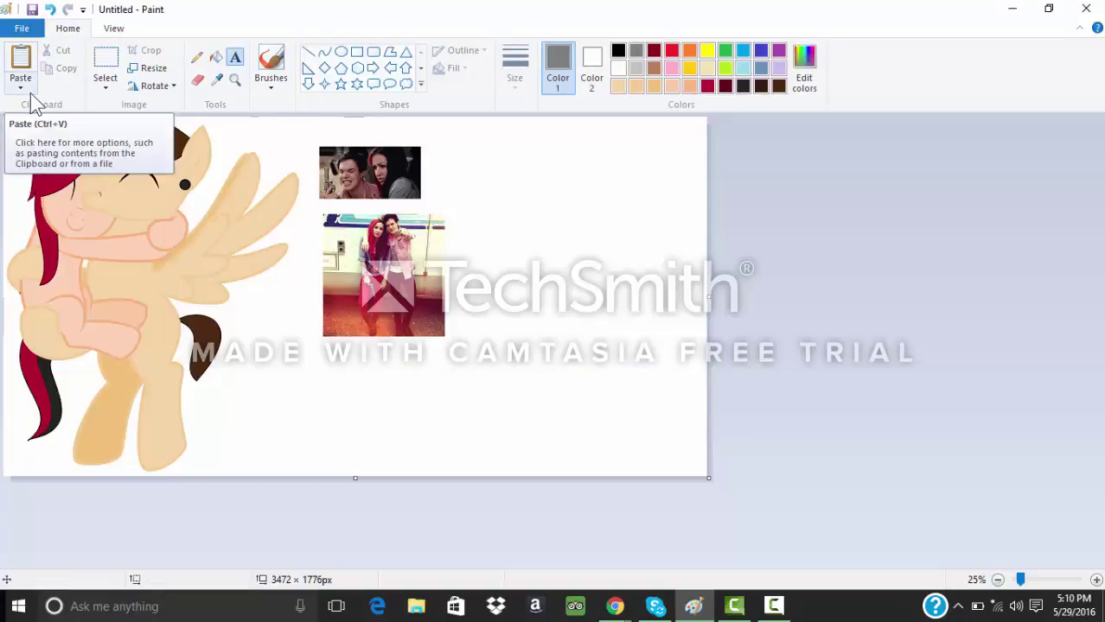
# Step: Select the area holding both reference photos beside the ponies and delete it
pyautogui.click(105, 64)
pyautogui.moveTo(313, 146); pyautogui.dragTo(486, 366)
pyautogui.press('Delete')
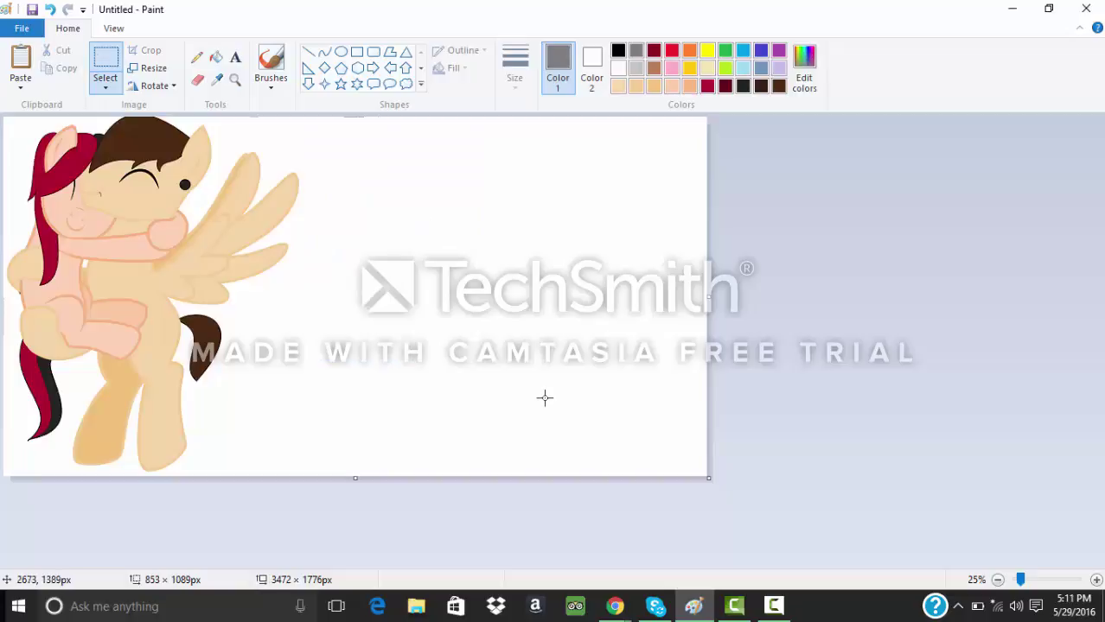